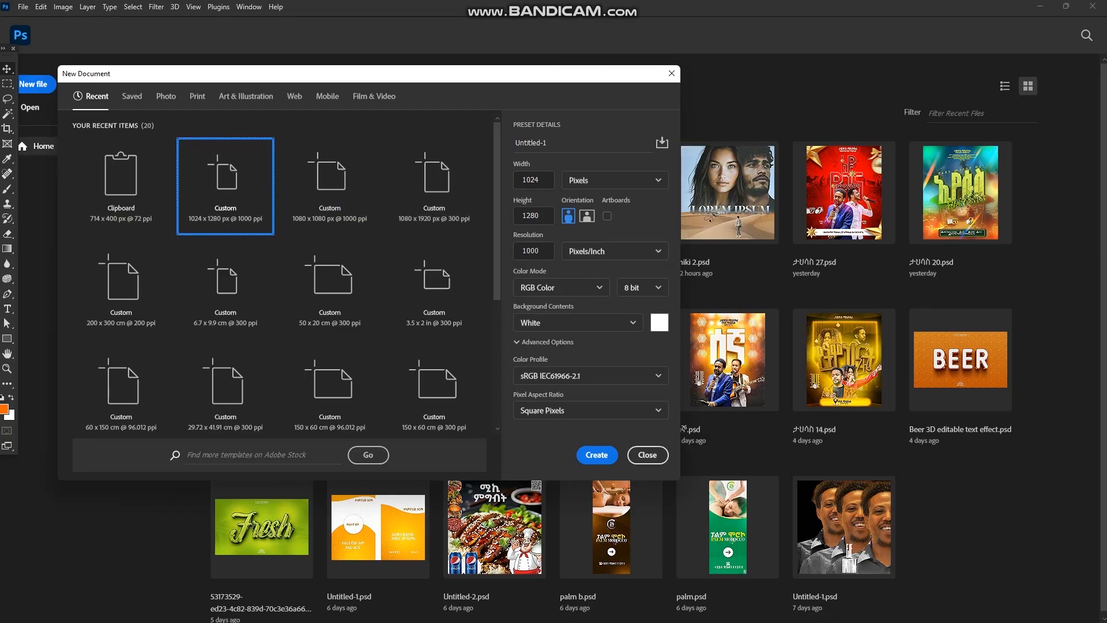
Step: Create a new 1024 x 1280 pixel RGB document at 1000 pixels/inch with a white background
left_click(535, 179)
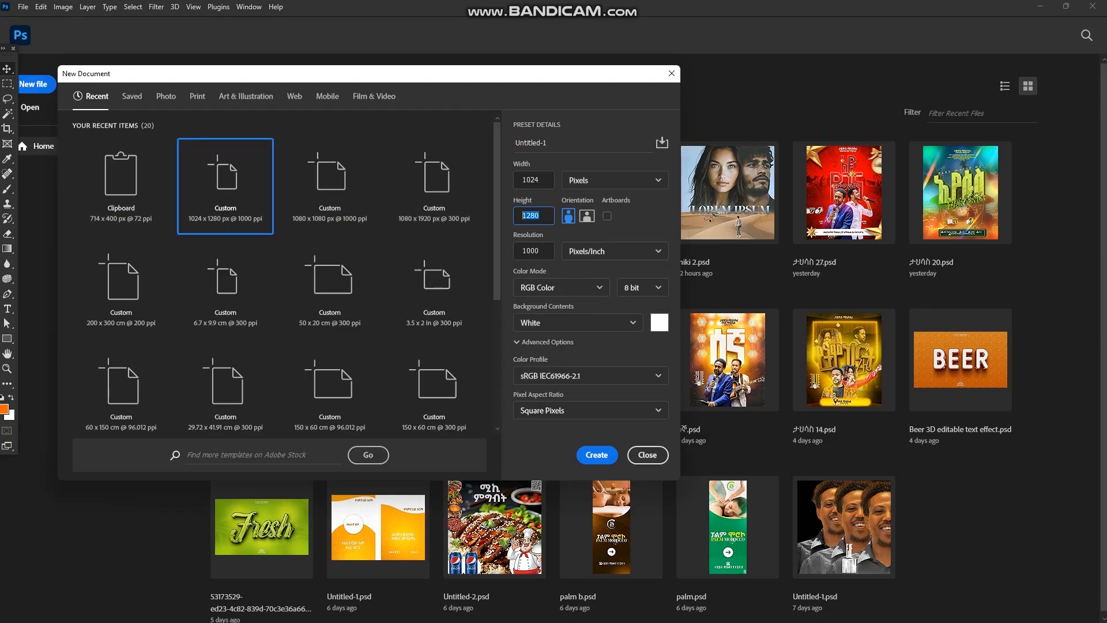
key("Tab")
key("Return")
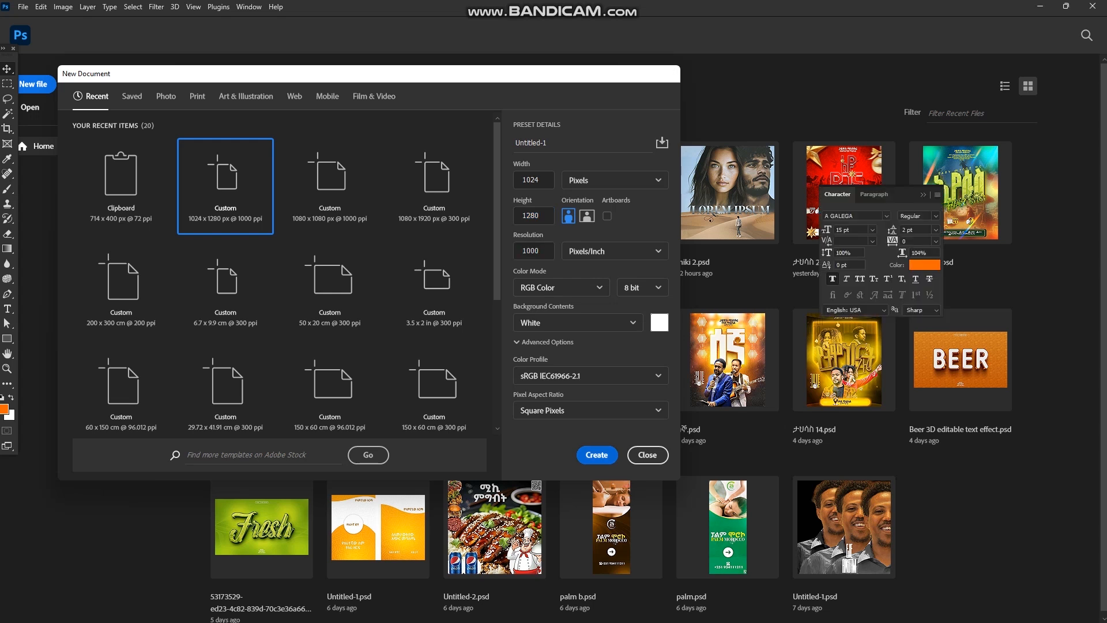
Step: Place the 1920x1200 desktop HD grassland background image as an embedded object and enlarge it to fill the whole canvas
left_click(23, 7)
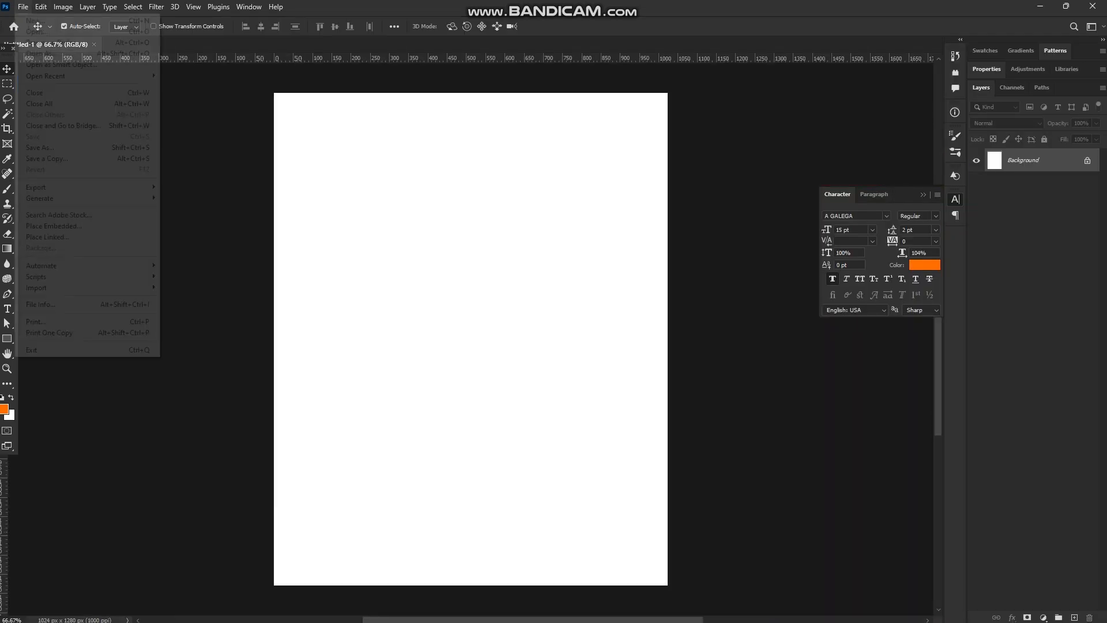
key("Return")
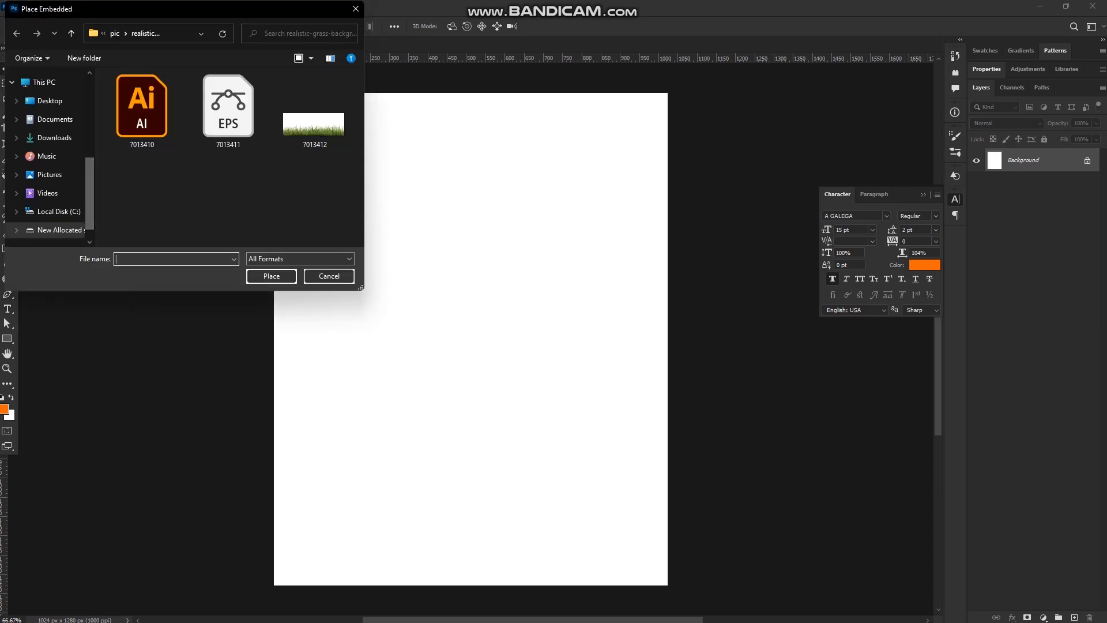
left_click(115, 33)
left_click(260, 193)
left_click(268, 276)
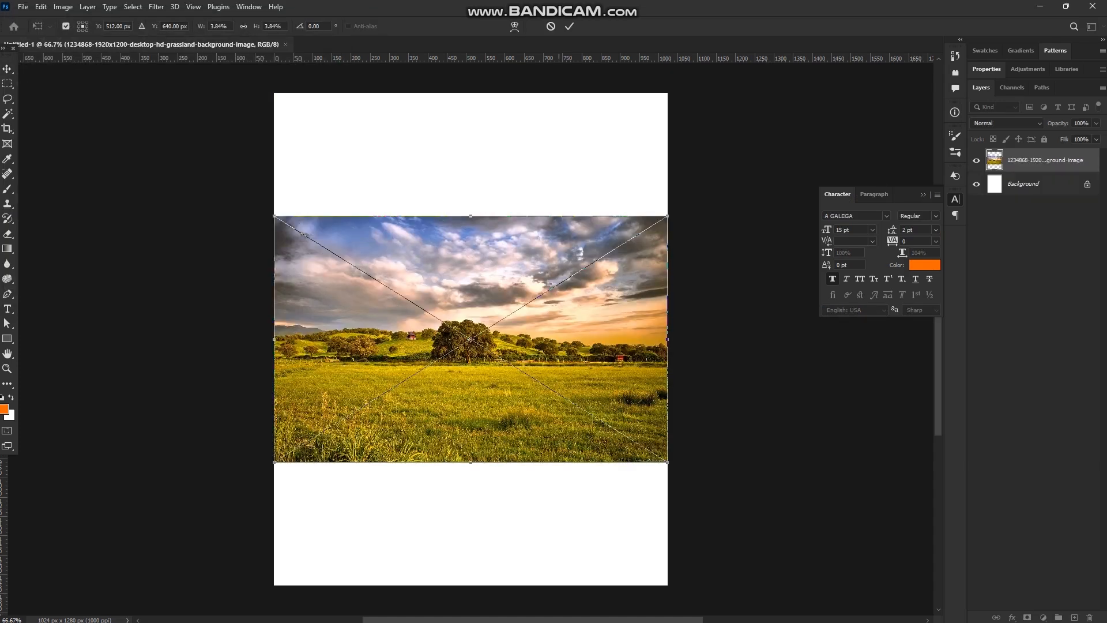
left_click_drag(668, 311, 868, 311)
left_click_drag(602, 328, 472, 333)
left_click_drag(738, 339, 745, 339)
key("Return")
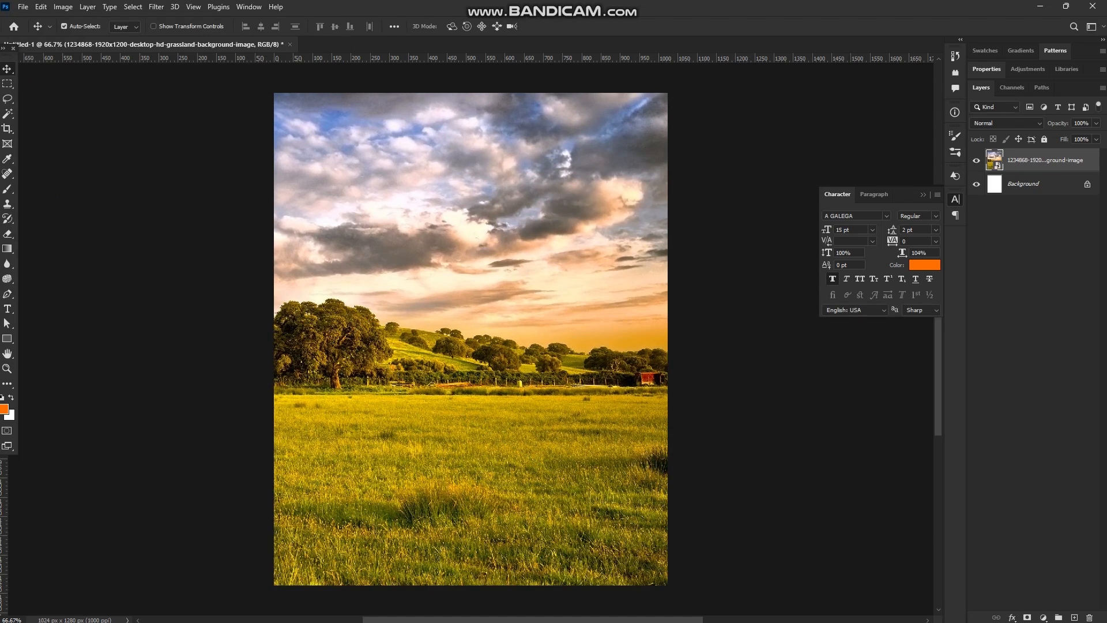
Step: Apply a 6 px Tilt-Shift blur to the grassland image, keeping the meadow in focus and blurring the trees and sky
left_click(156, 6)
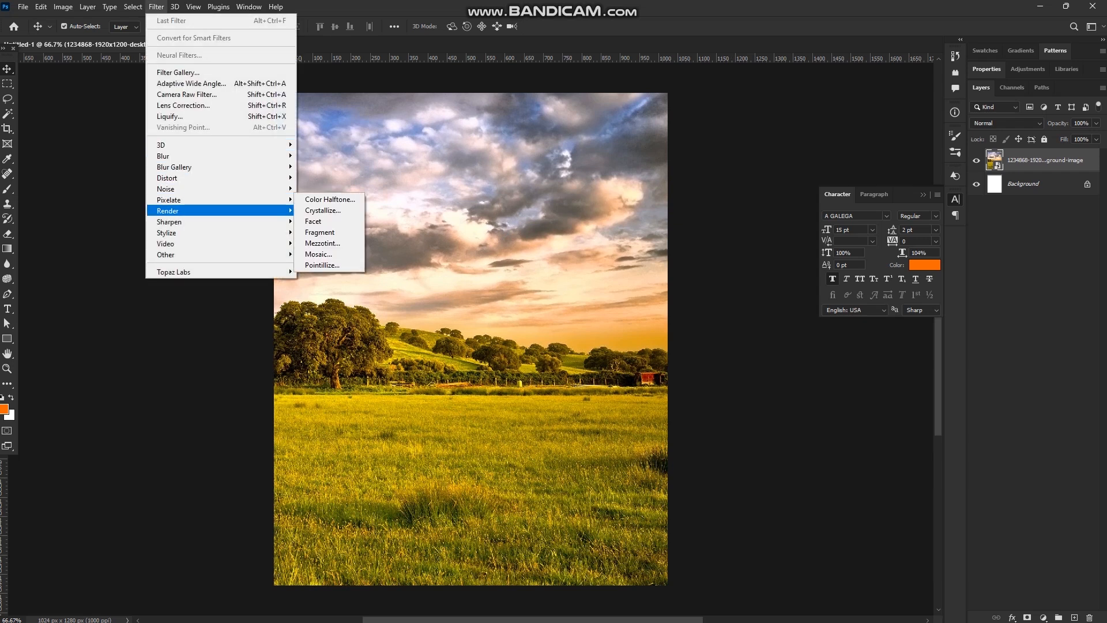
mouse_move(173, 167)
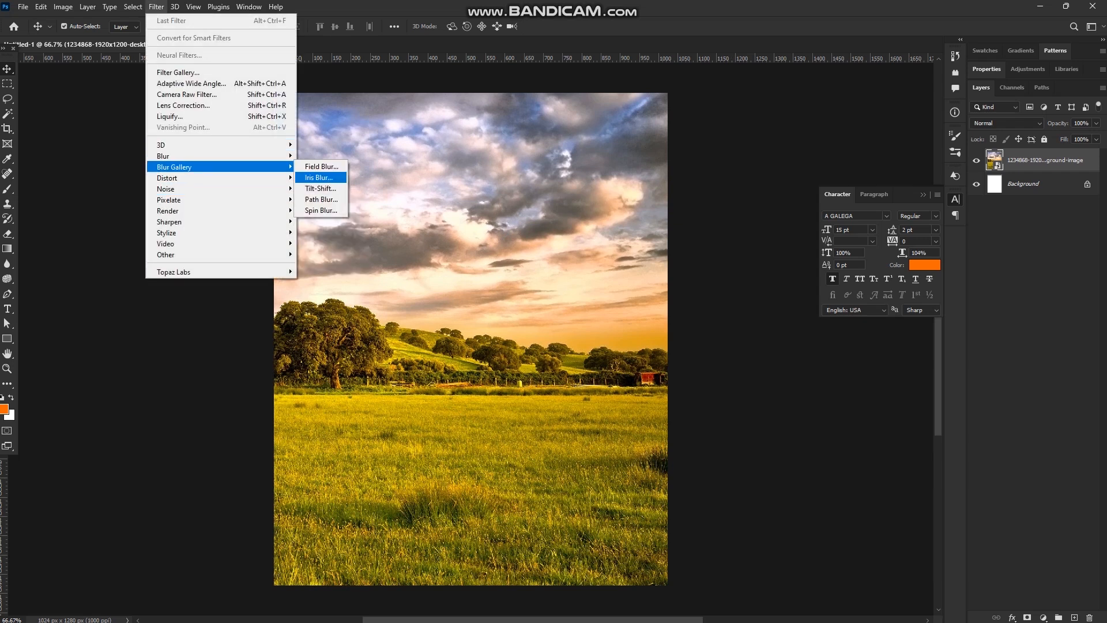
left_click(321, 188)
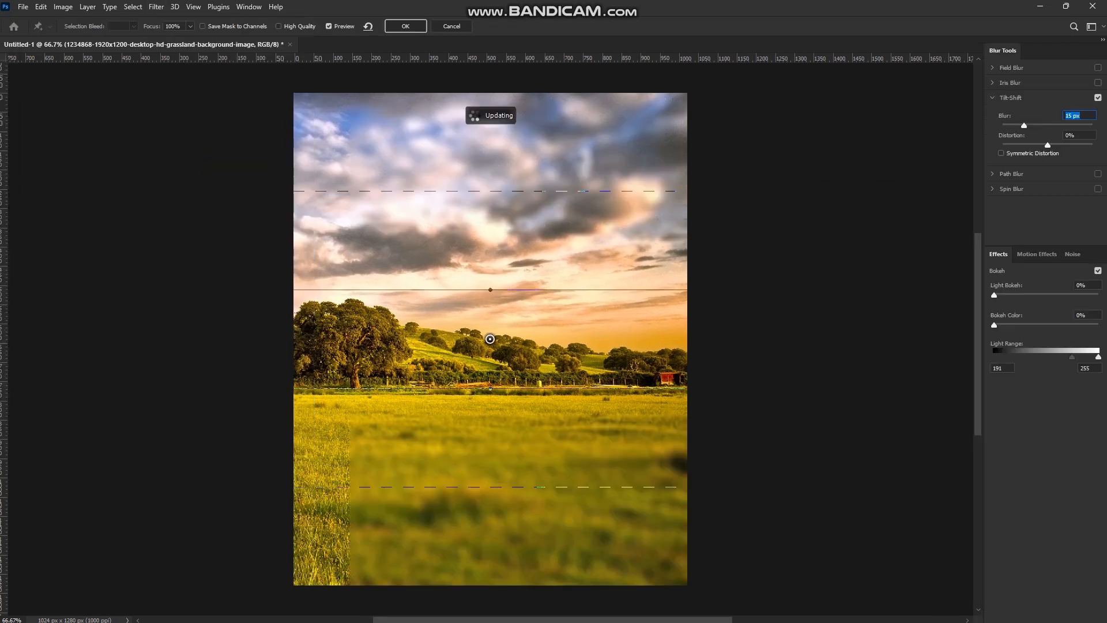
left_click_drag(490, 339, 500, 441)
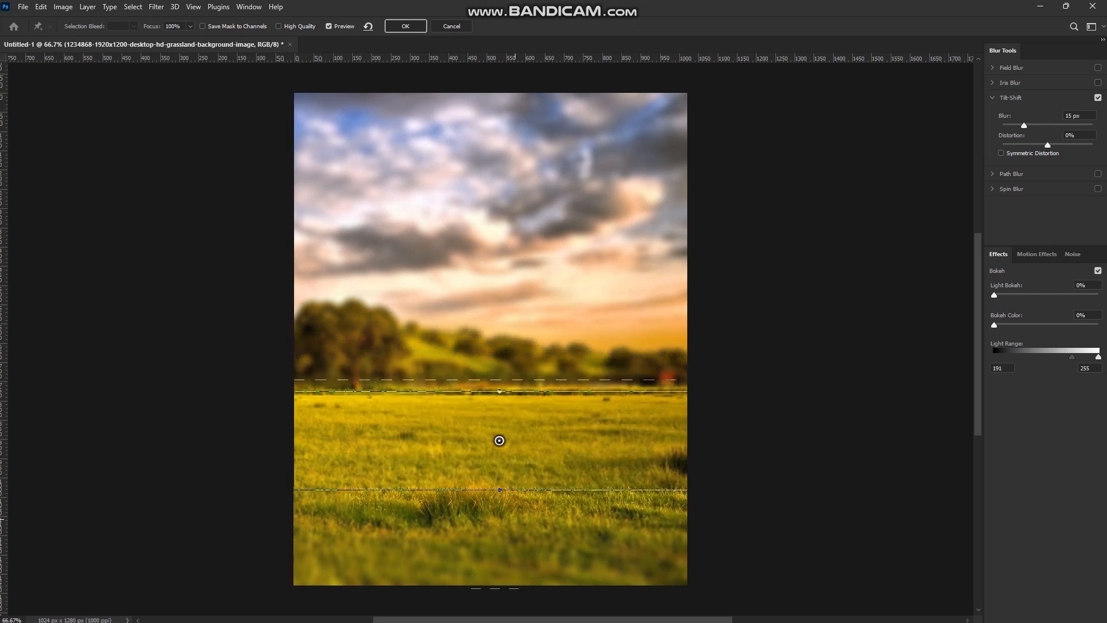
left_click_drag(500, 491, 501, 489)
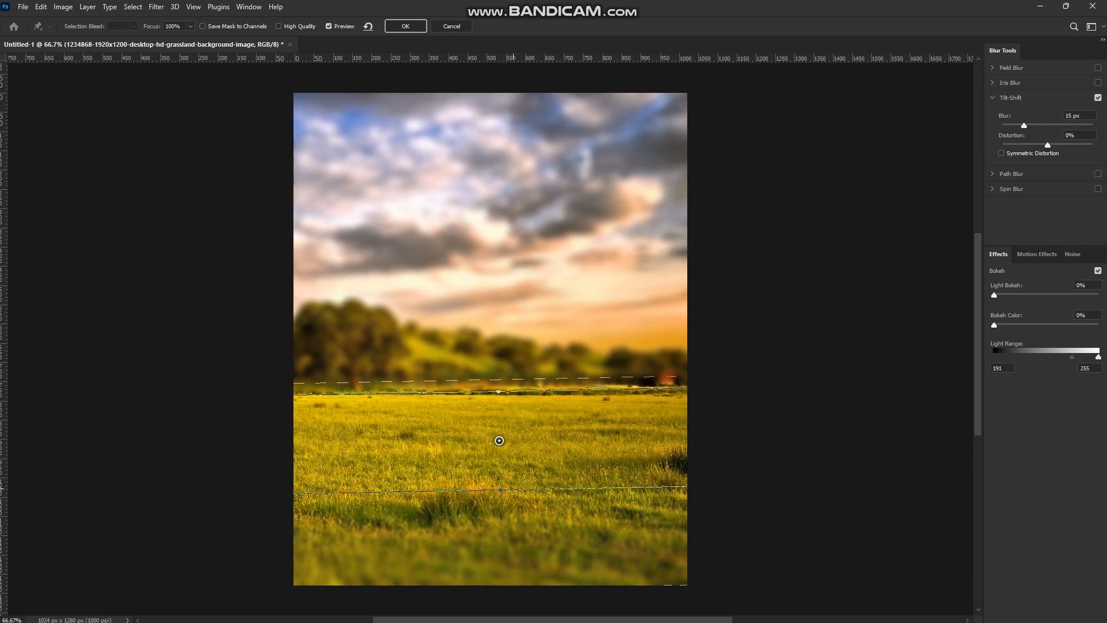
left_click_drag(500, 489, 503, 577)
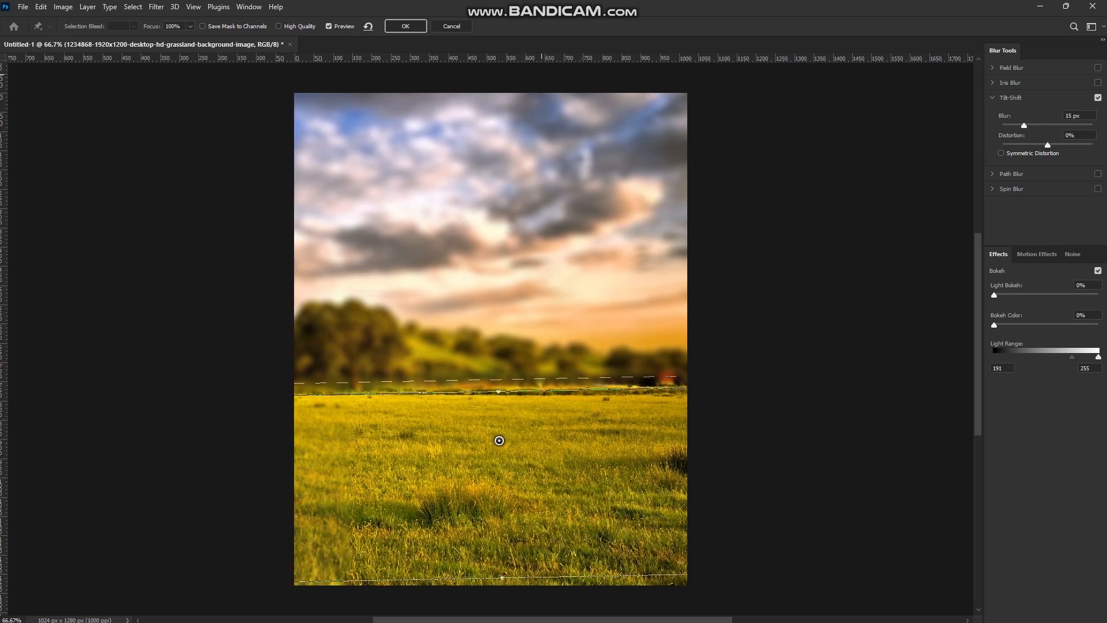
left_click_drag(1024, 125, 1013, 125)
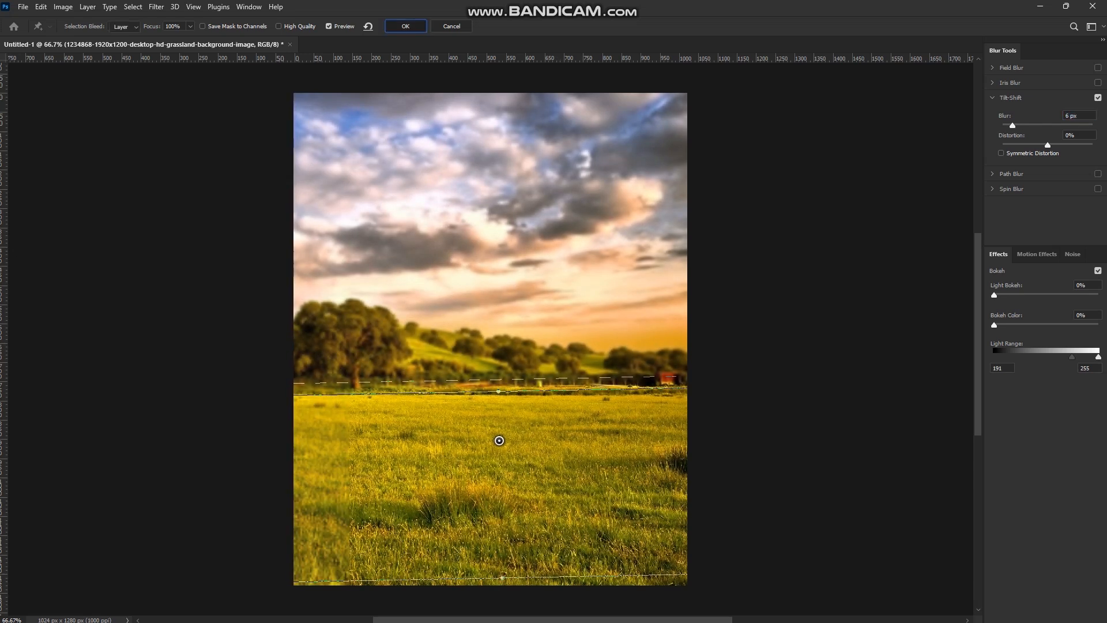
key("Return")
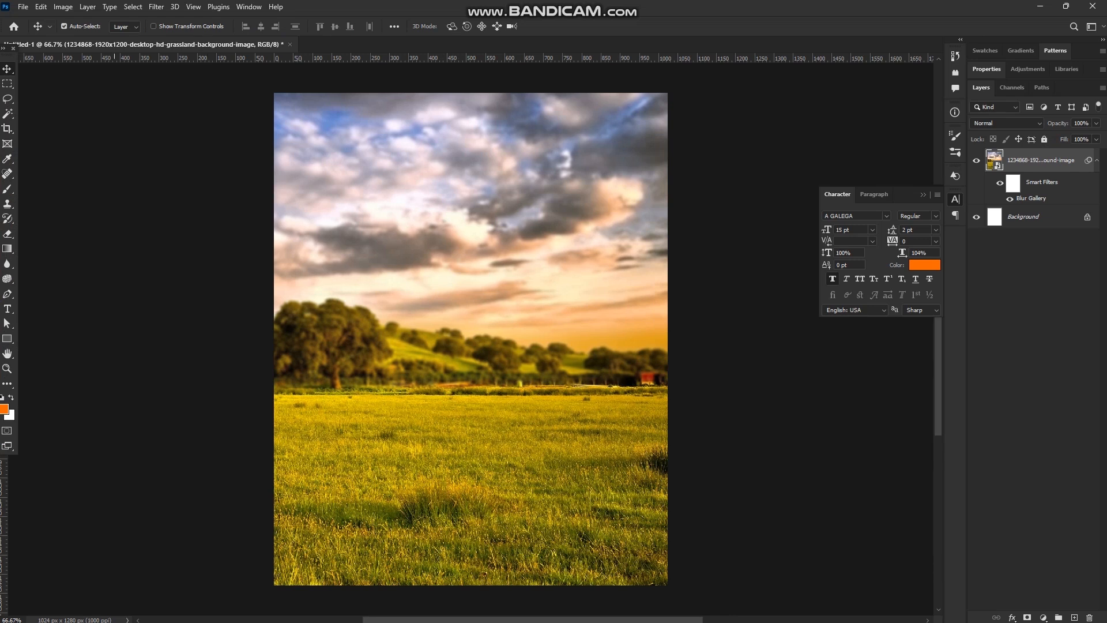
Step: Place the thrpng orange tree image as an embedded object, scaled to 7.71% and shifted slightly down over the meadow
left_click(23, 7)
left_click(58, 223)
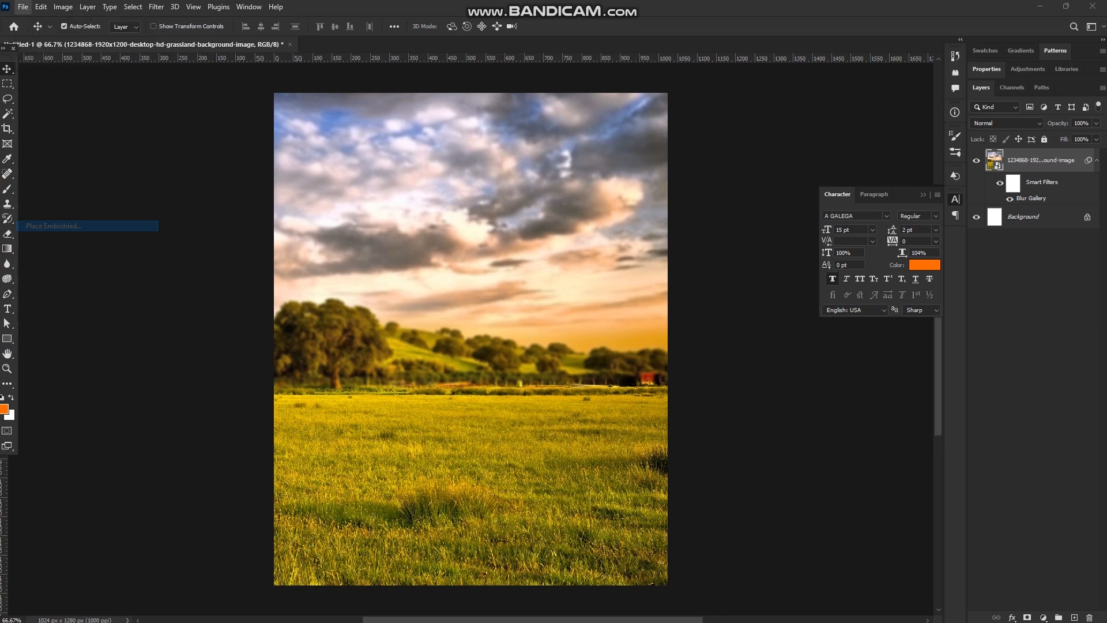
scroll(260, 199, "down", 2)
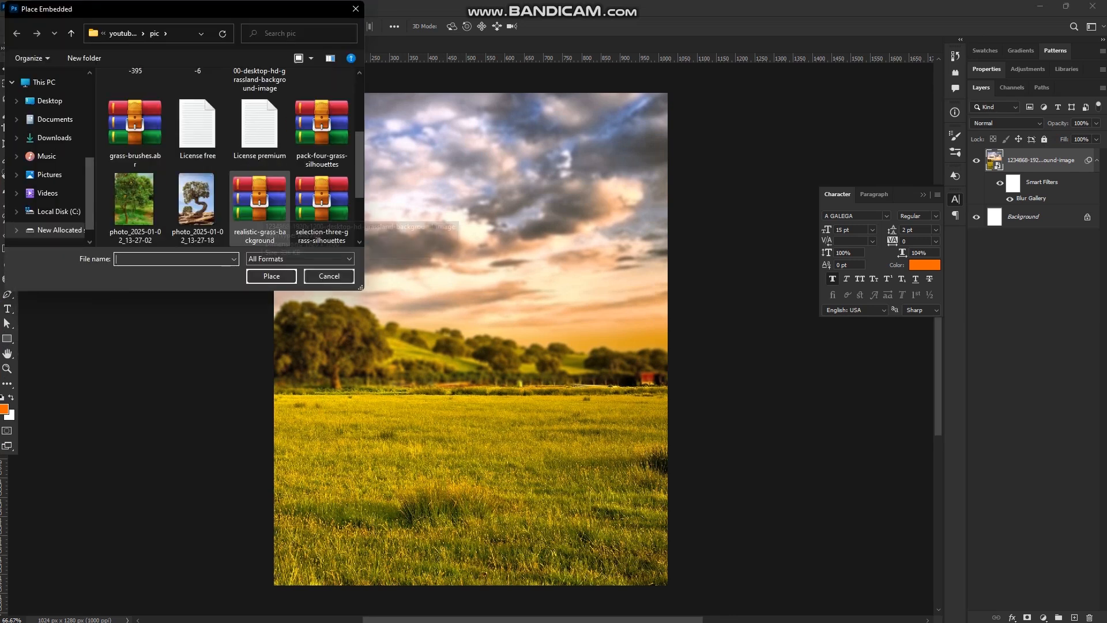
scroll(197, 204, "down", 1)
left_click(136, 207)
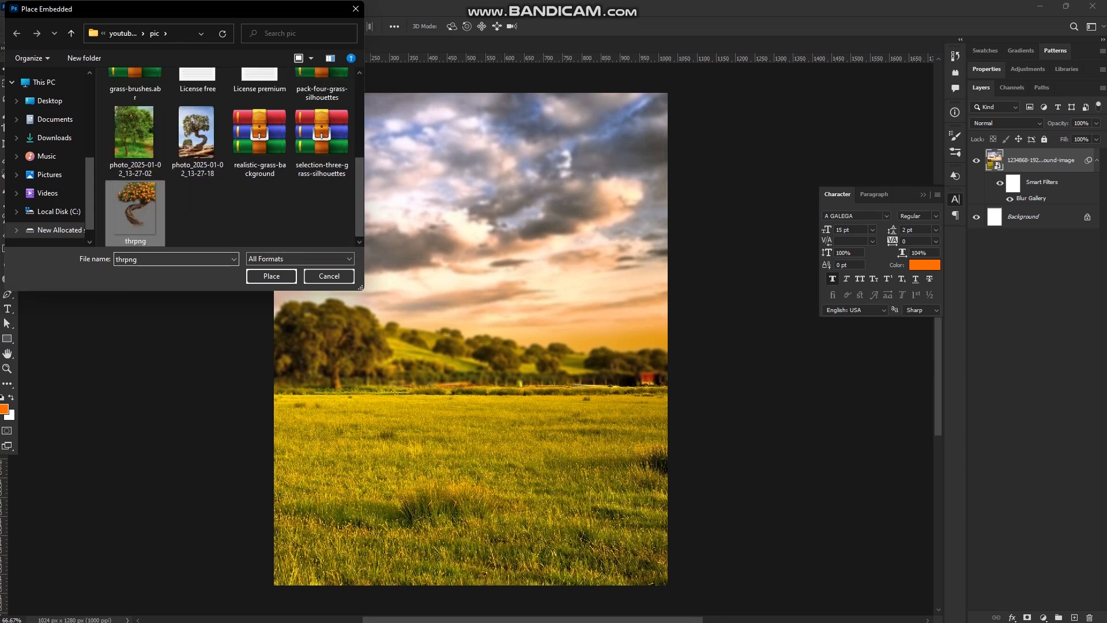
left_click(271, 276)
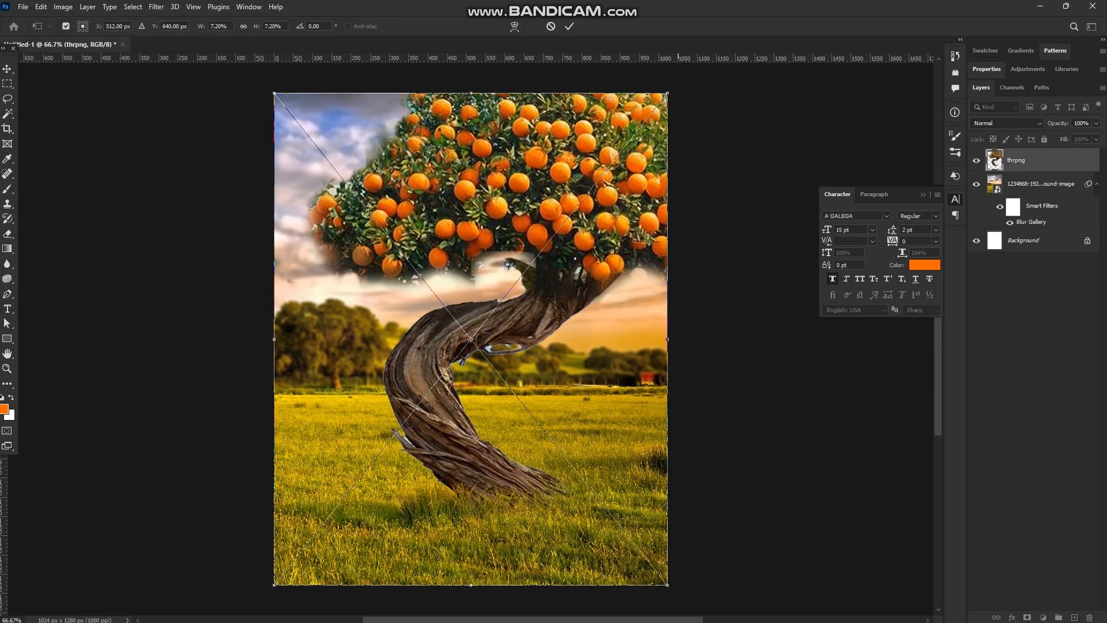
left_click_drag(667, 339, 682, 339)
left_click_drag(558, 324, 572, 328)
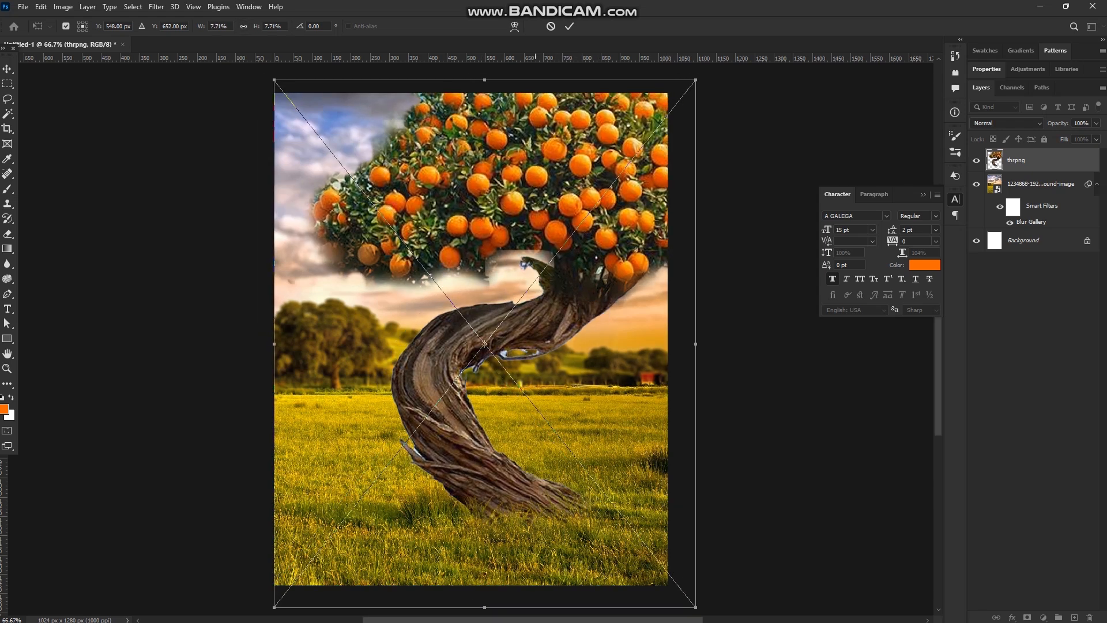
left_click(569, 26)
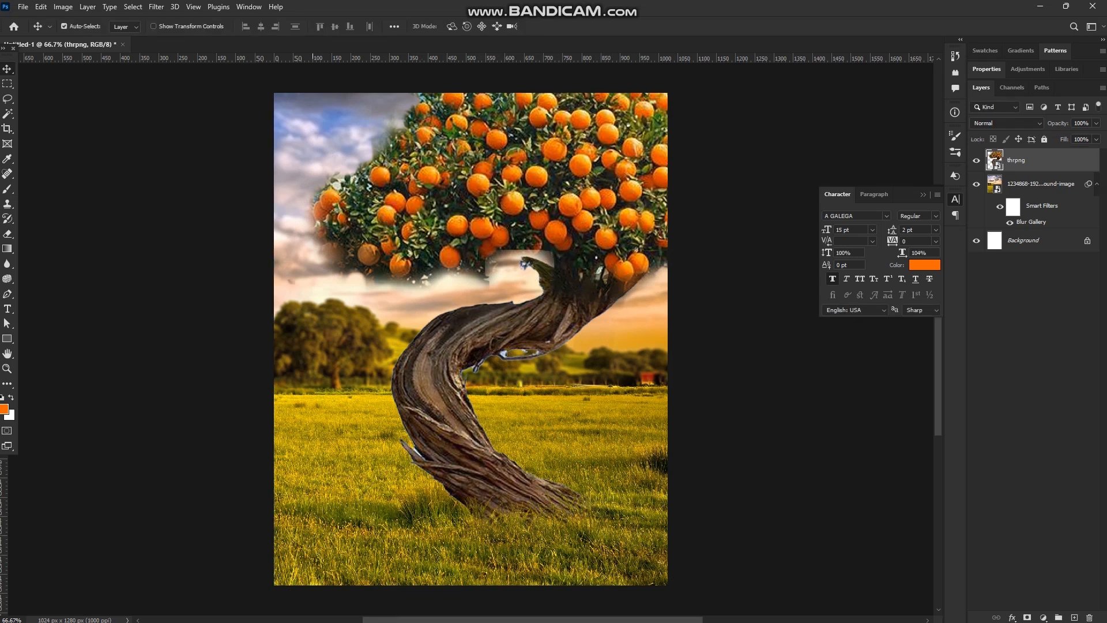
Step: Place the orange-juice-bottle-isolated-whi image from the Downloads folder as an embedded object
left_click(23, 7)
left_click(57, 215)
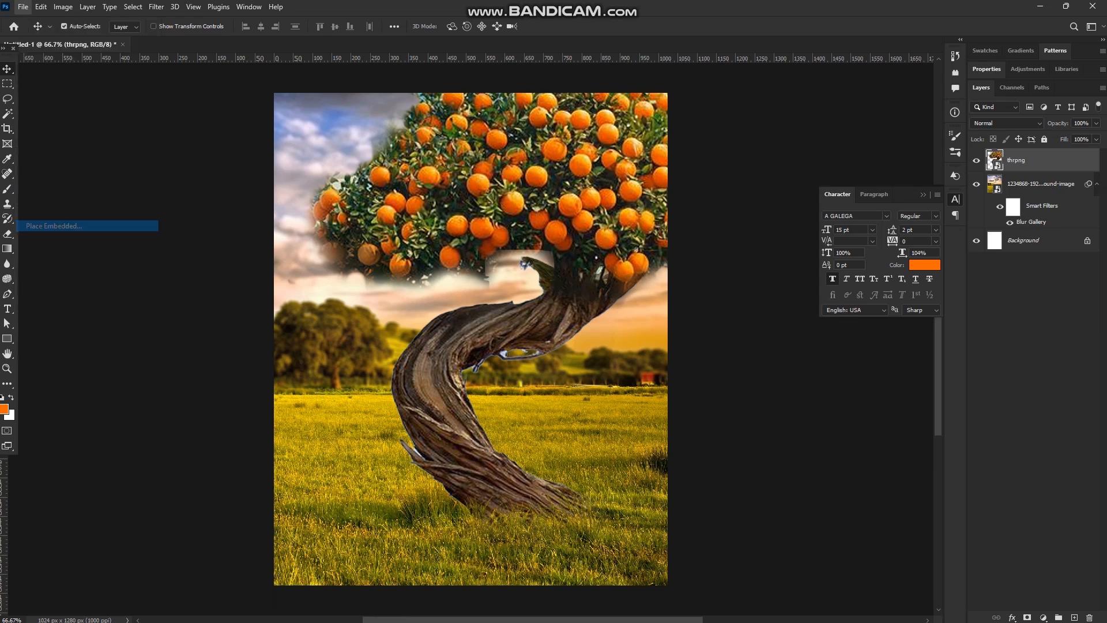
left_click(54, 137)
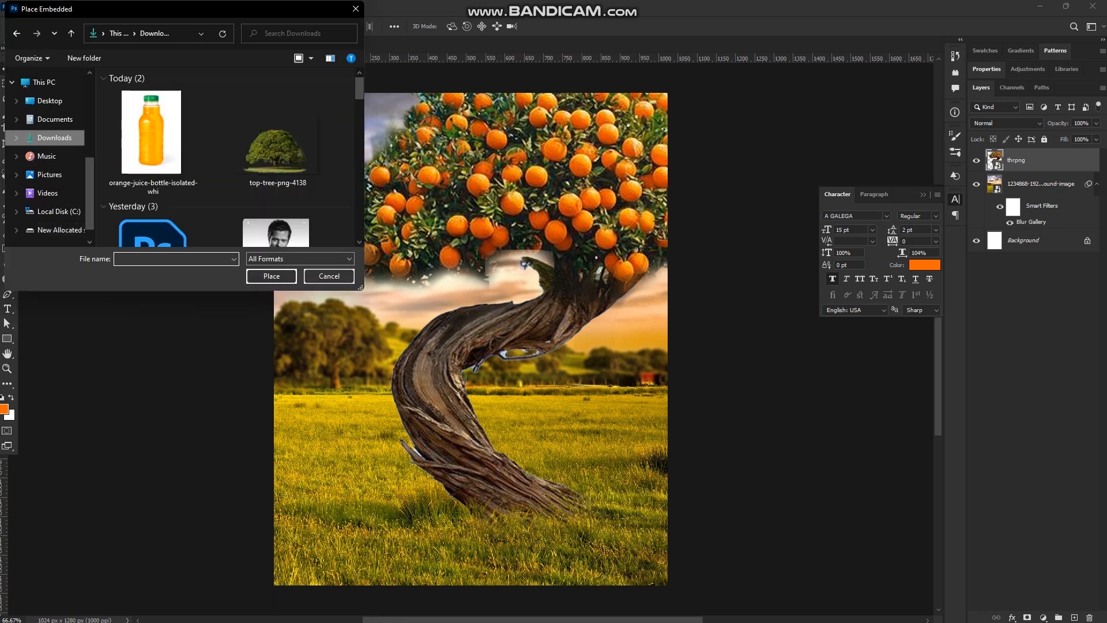
left_click(153, 142)
left_click(272, 275)
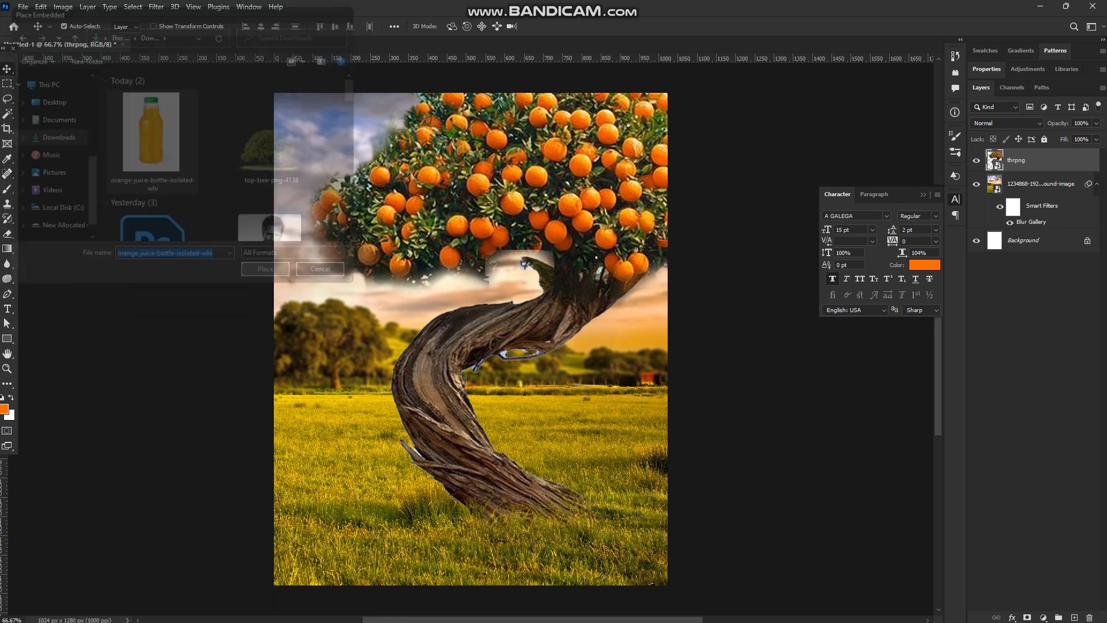
key("Return")
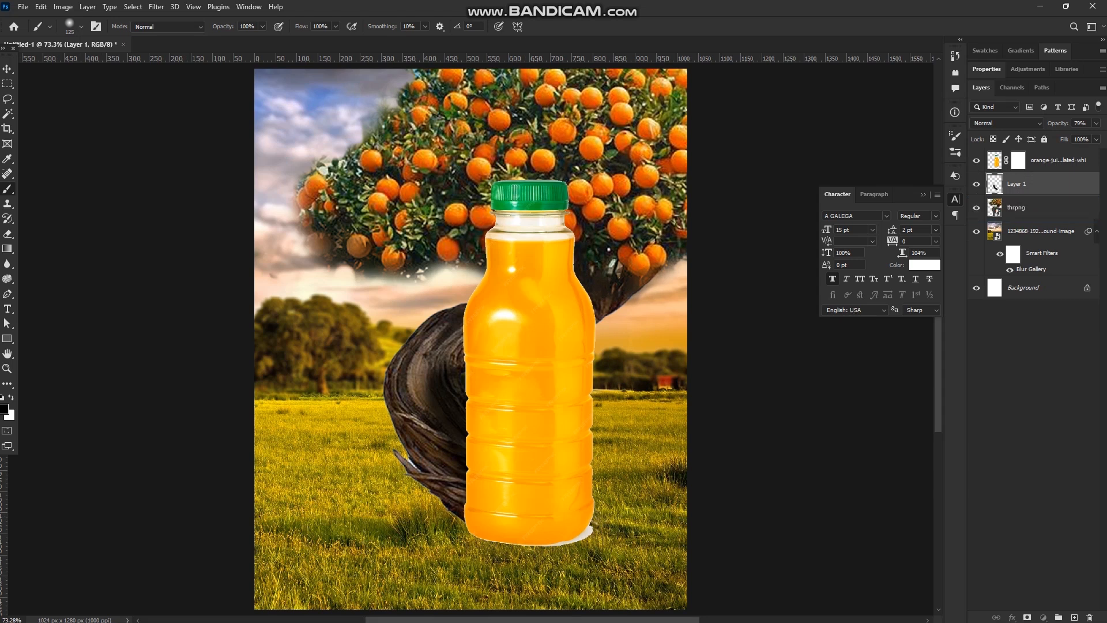
Step: Reorder the layers so the juice bottle lies beneath the orange tree, and delete Layer 1
left_click_drag(1057, 160, 1057, 218)
left_click_drag(1038, 160, 1038, 194)
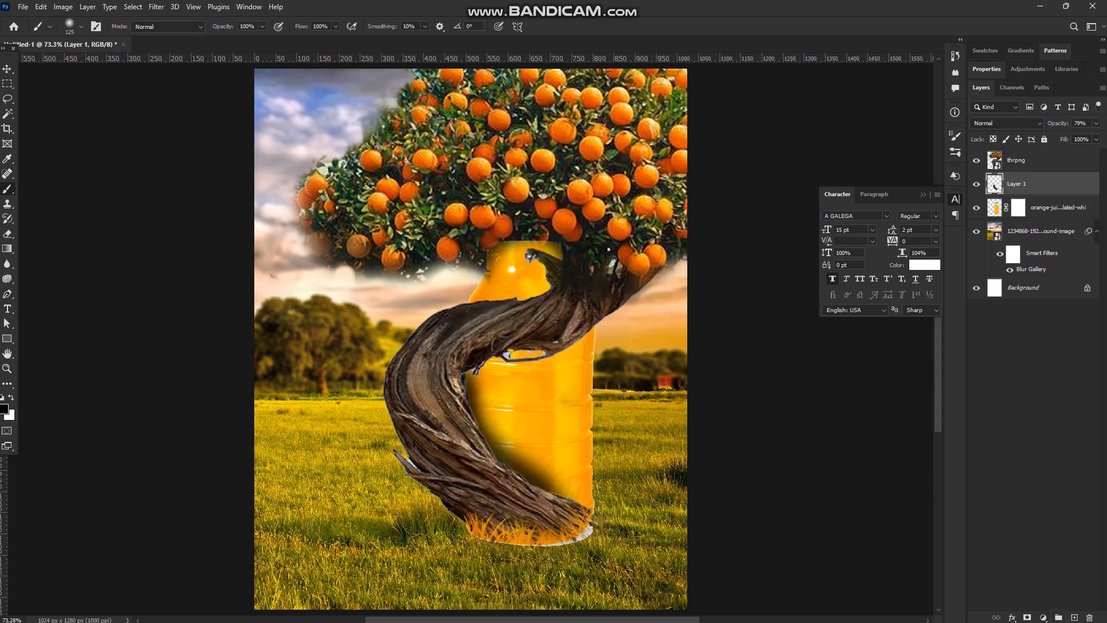
left_click(1089, 617)
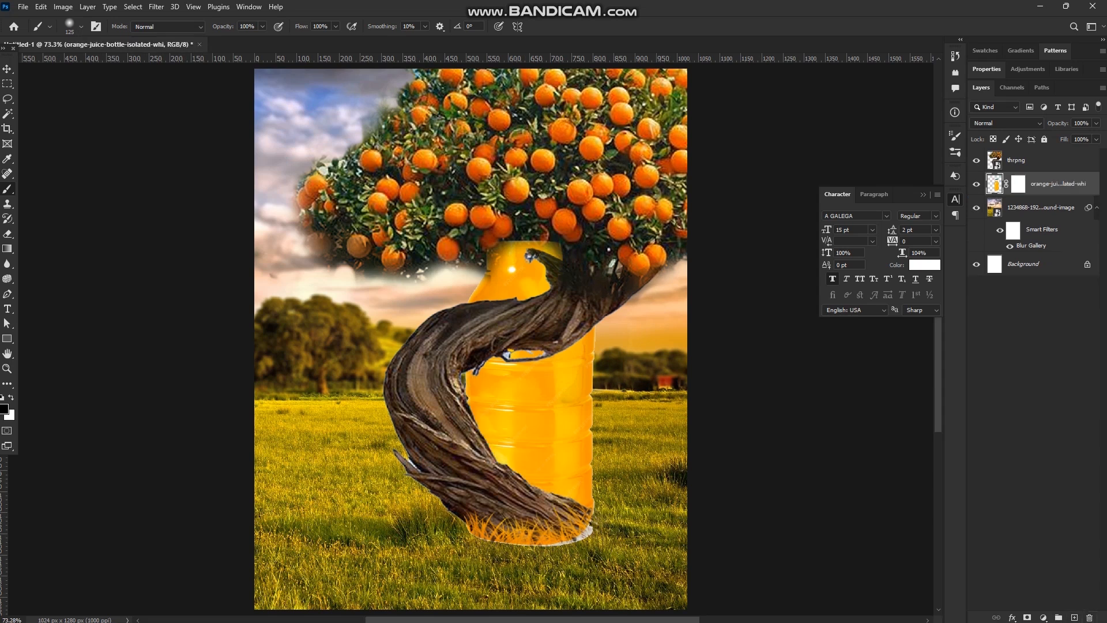
Step: Load the orange tree's outline as a selection, paint the lower trunk area black on the bottle's layer mask, and deselect
left_click(1038, 160)
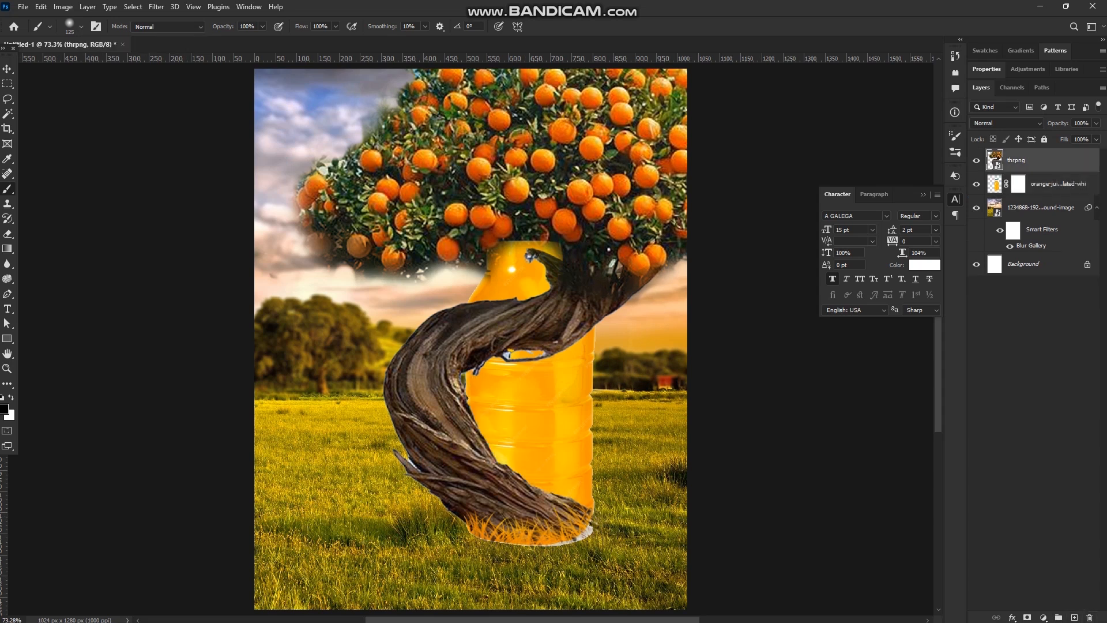
left_click(995, 160, "ctrl")
left_click(1019, 184)
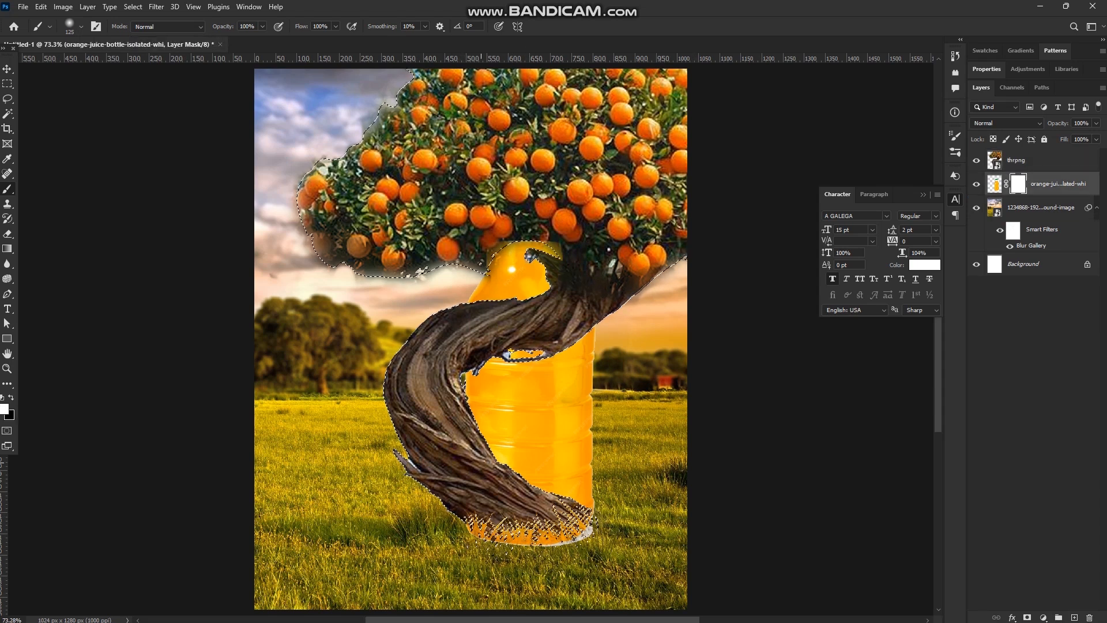
key("x")
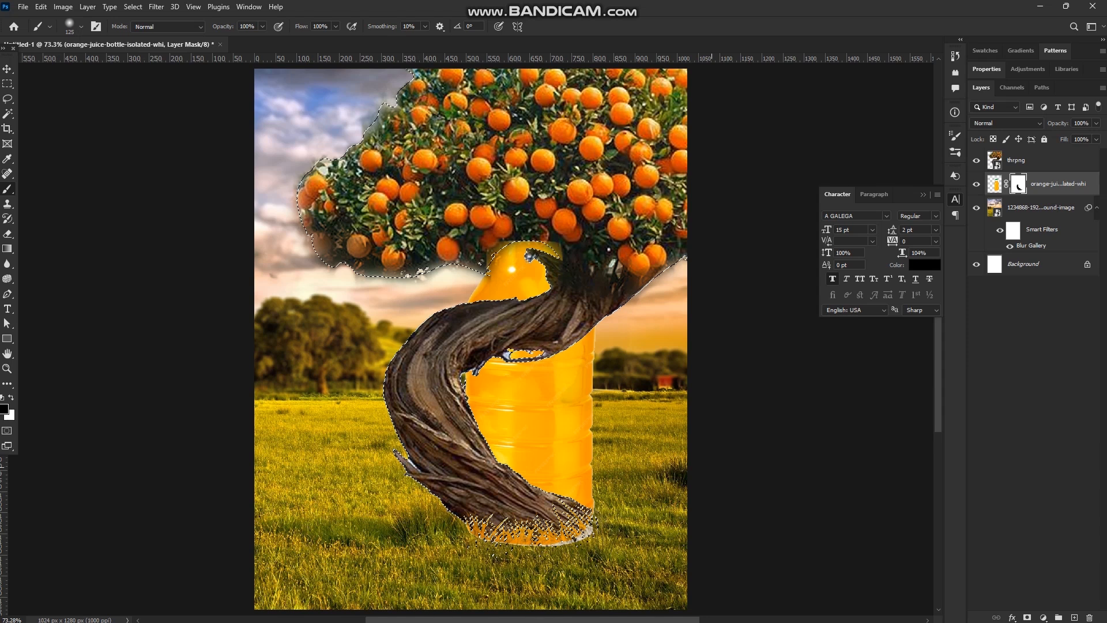
left_click(1024, 160)
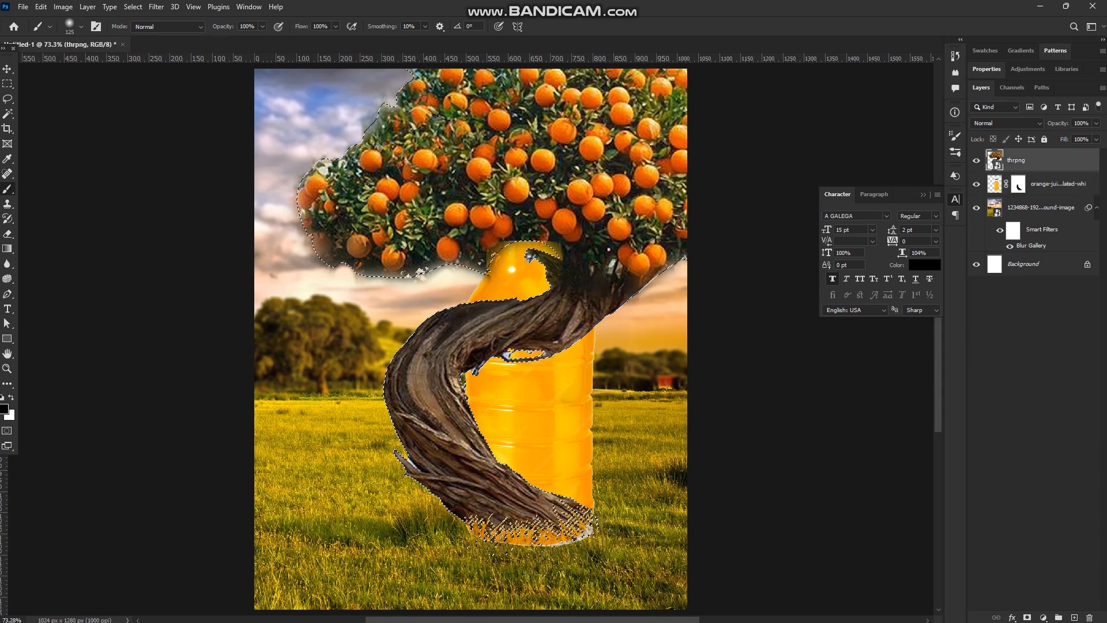
key("ctrl+d")
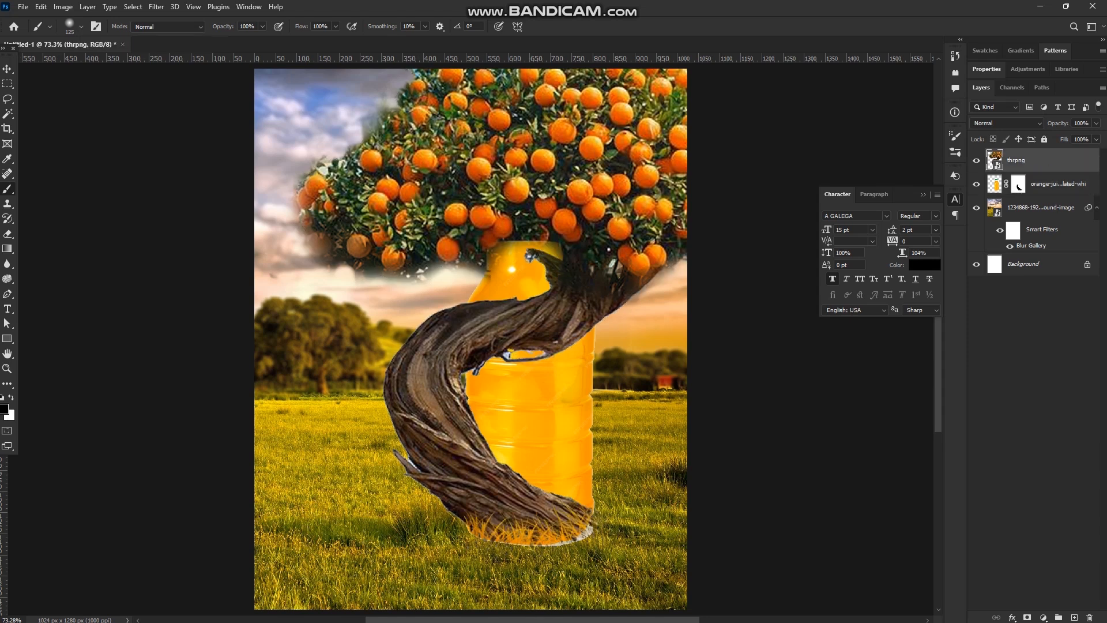
Step: Add a layer mask to the orange tree and paint black within the bottle's outline to reveal the bottle's cap and upper body
left_click(1027, 617)
left_click(995, 184, "ctrl")
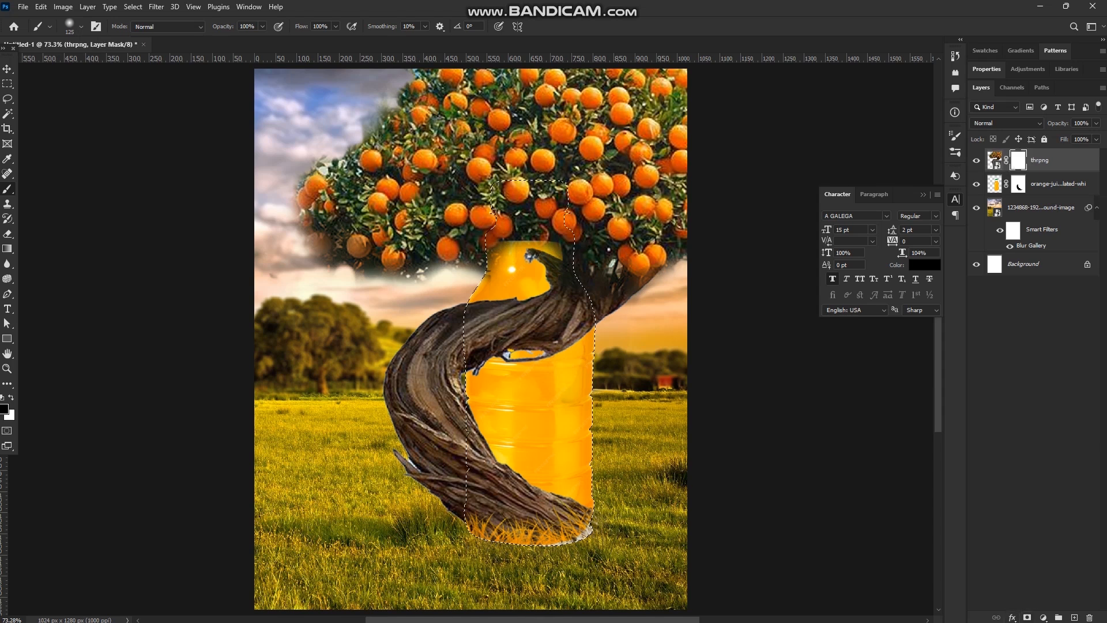
mouse_move(560, 349)
left_mouse_down()
mouse_move(497, 355)
mouse_move(566, 352)
mouse_move(476, 320)
mouse_move(539, 261)
mouse_move(555, 292)
mouse_move(567, 290)
mouse_move(530, 231)
mouse_move(515, 233)
mouse_move(514, 197)
left_mouse_up()
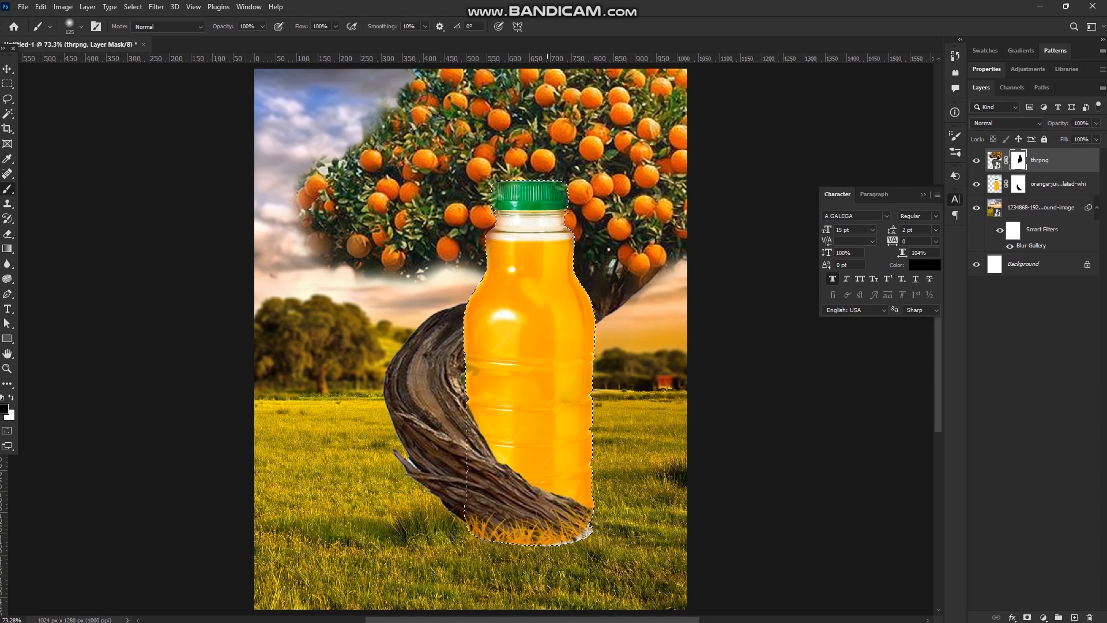
key("v")
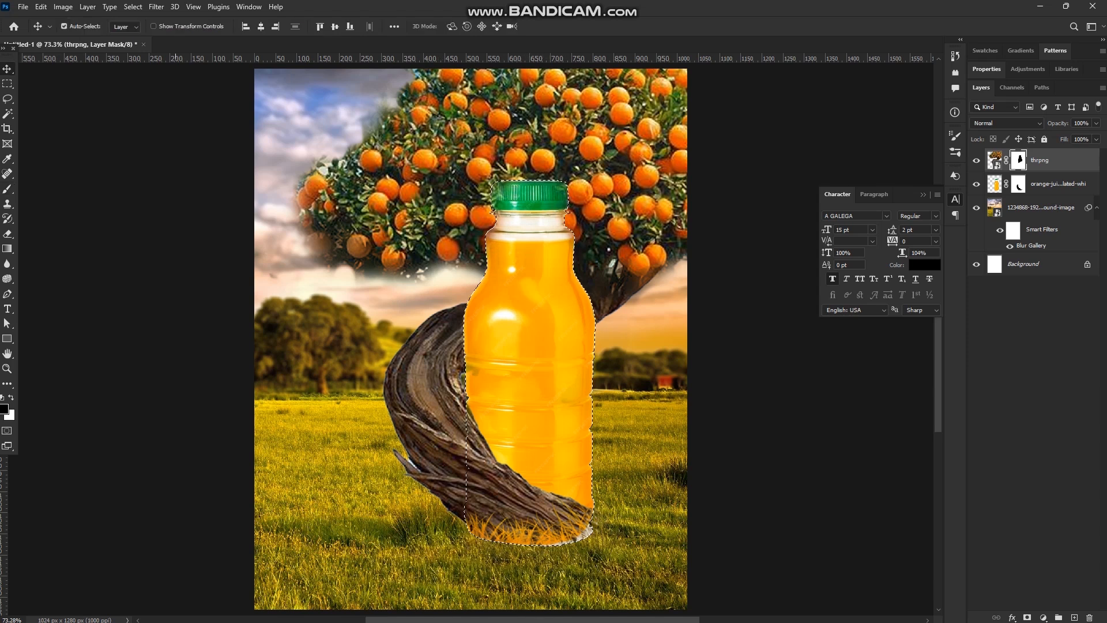
key("ctrl+f")
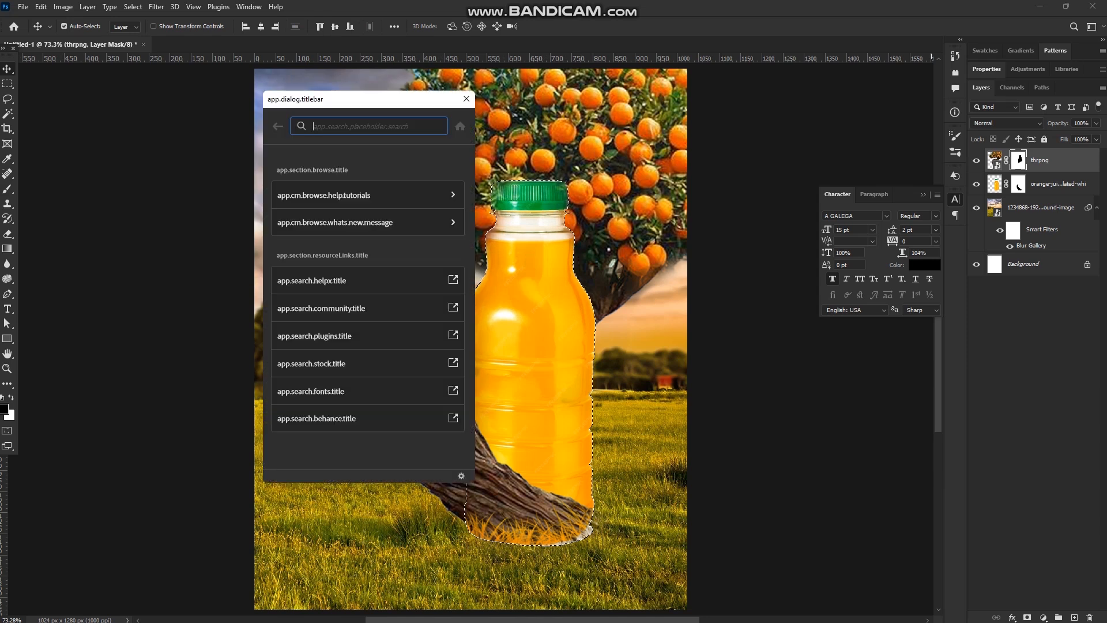
Step: Deselect and paint black across the bottle's base on the bottle's layer mask to hide its bottom edge beneath the trunk
left_click(466, 99)
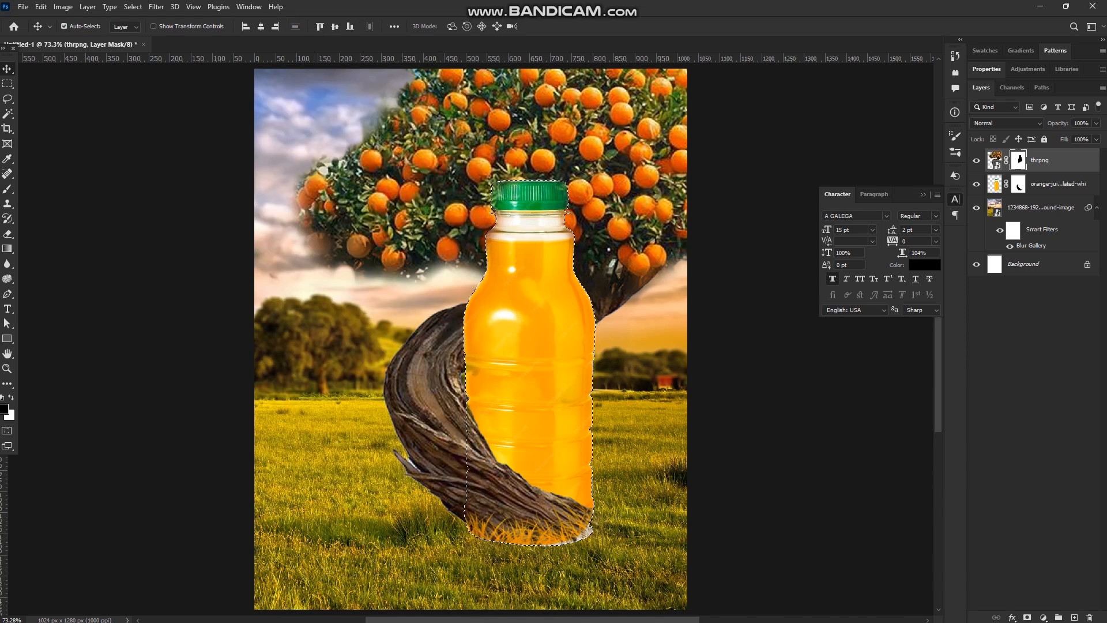
left_click(1019, 184)
key("ctrl+d")
key("b")
left_click_drag(468, 529, 588, 530)
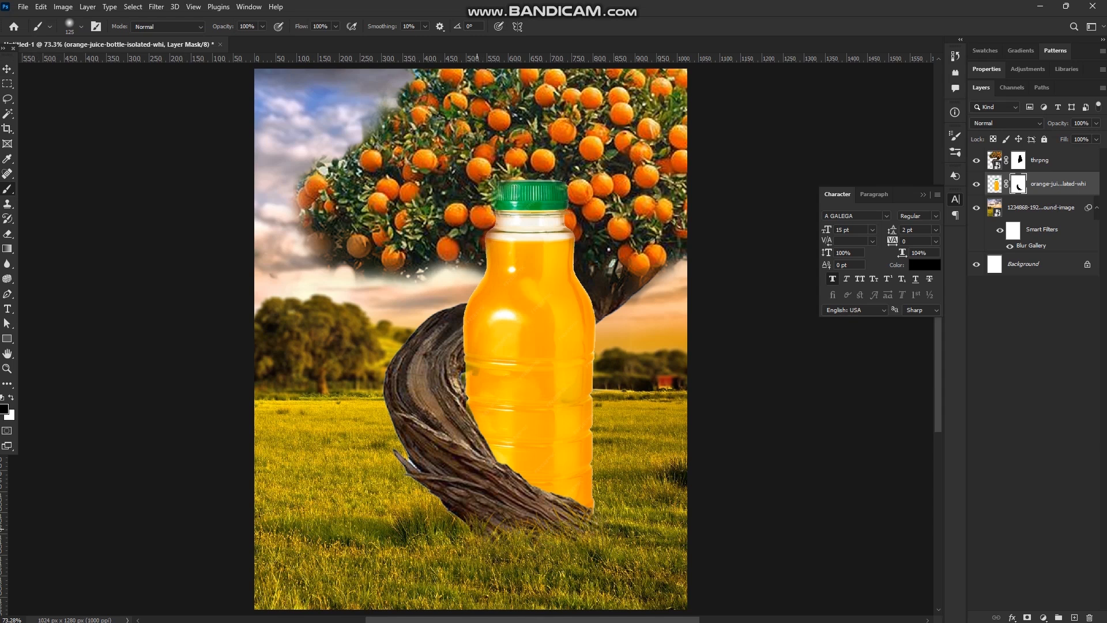
key("v")
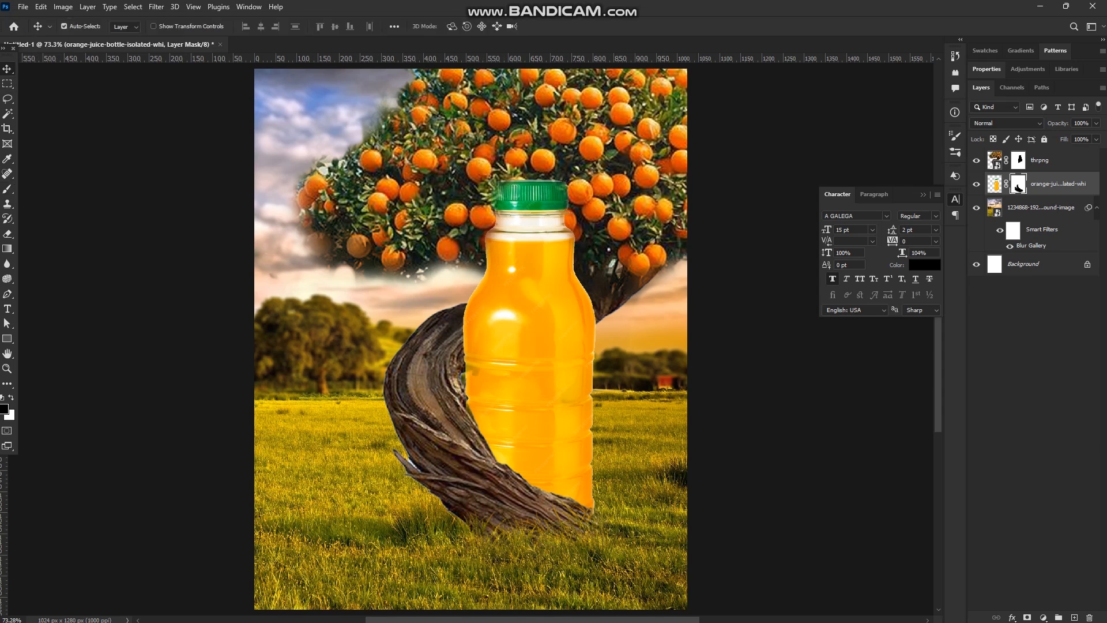
Step: Paint a soft black shadow along the trunk's edge on a new layer above the bottle, at 70% layer opacity
key("ctrl+shift+alt+n")
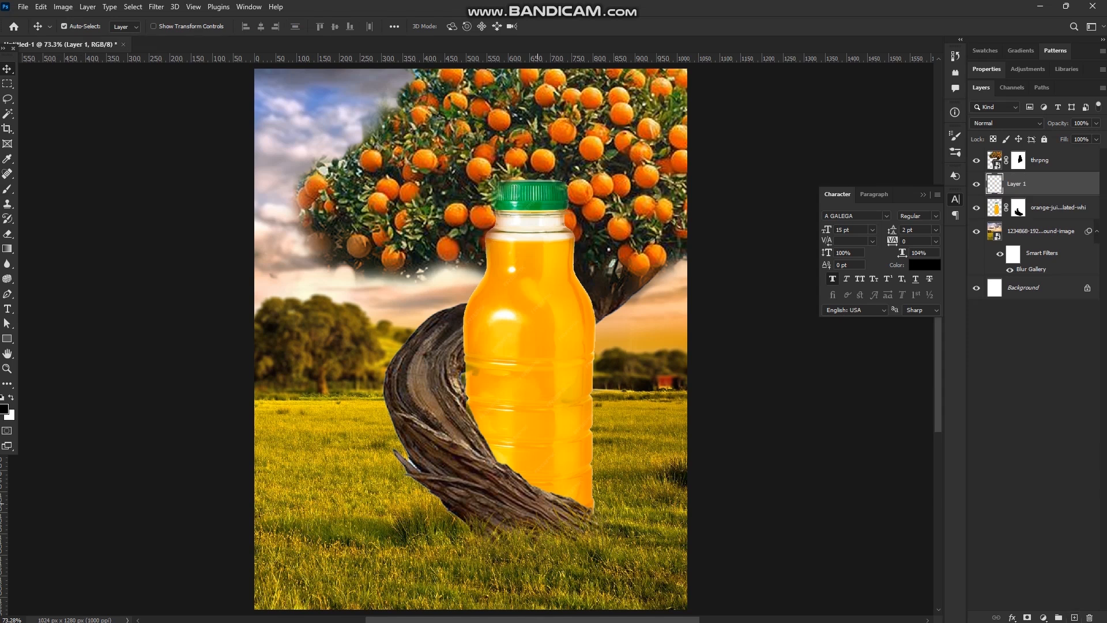
key("b")
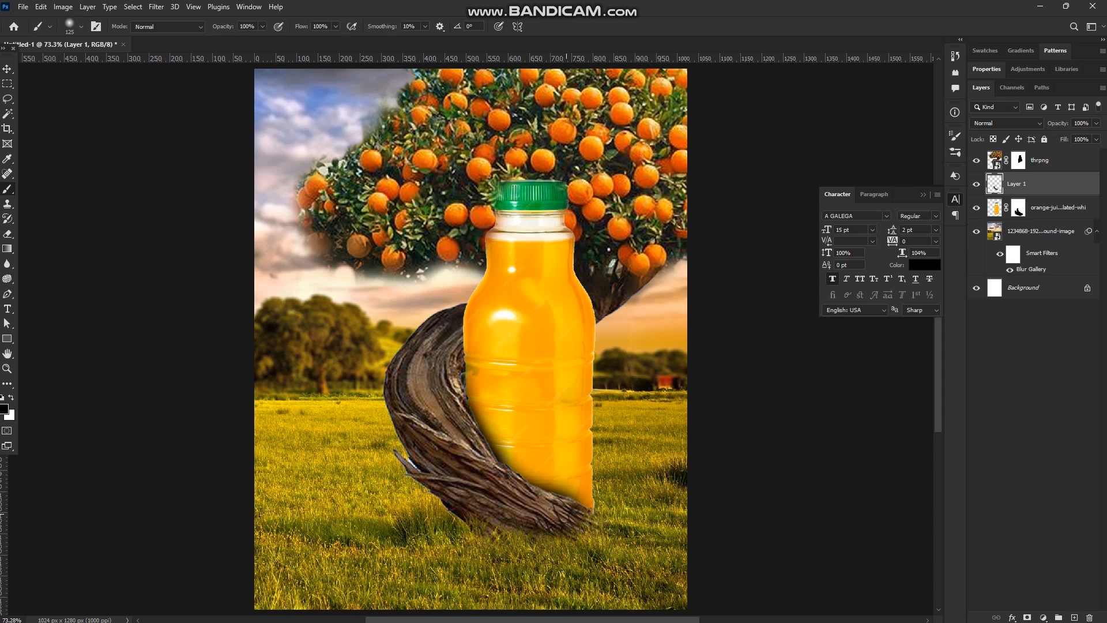
left_click(558, 512)
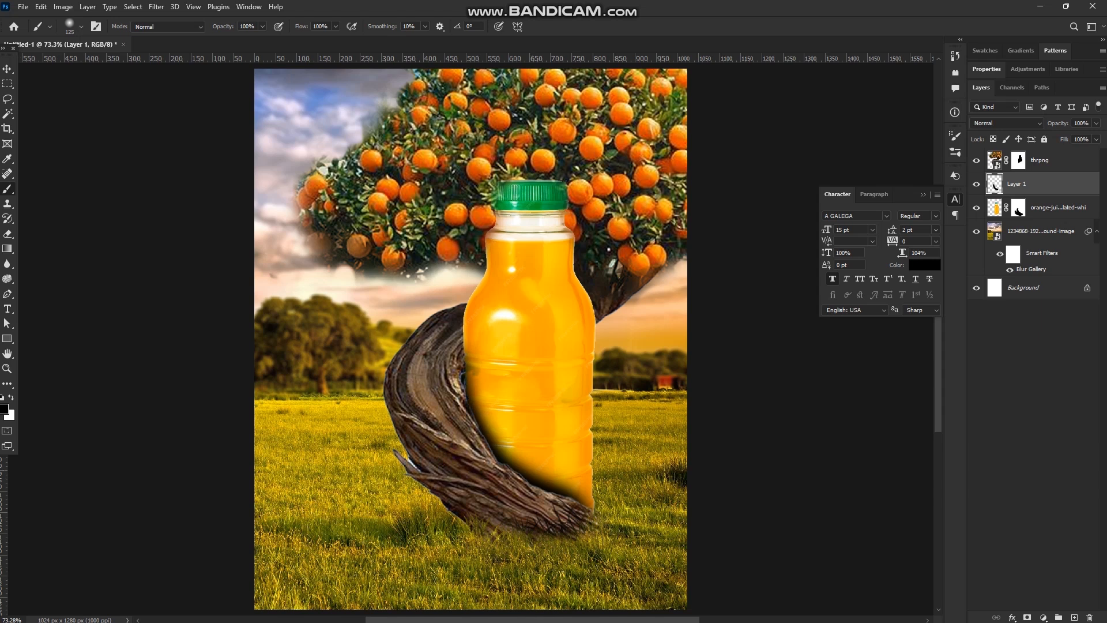
key("Down")
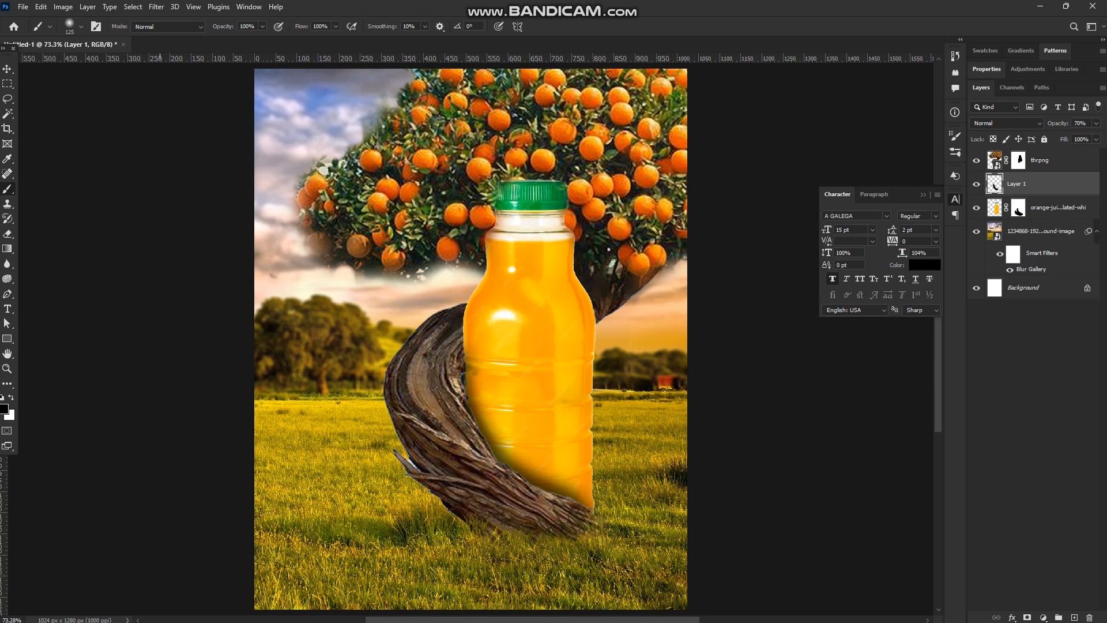
Step: Start placing an embedded image and browse to the pic folder inside for tiktok, youtube 8
left_click(7, 68)
left_click(23, 7)
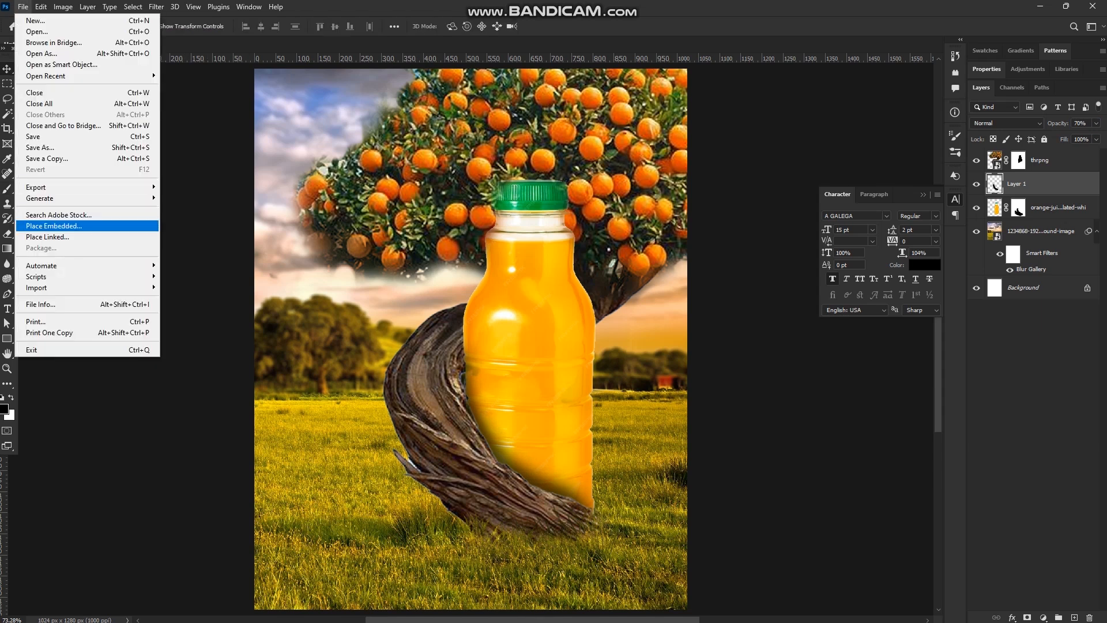
left_click(55, 226)
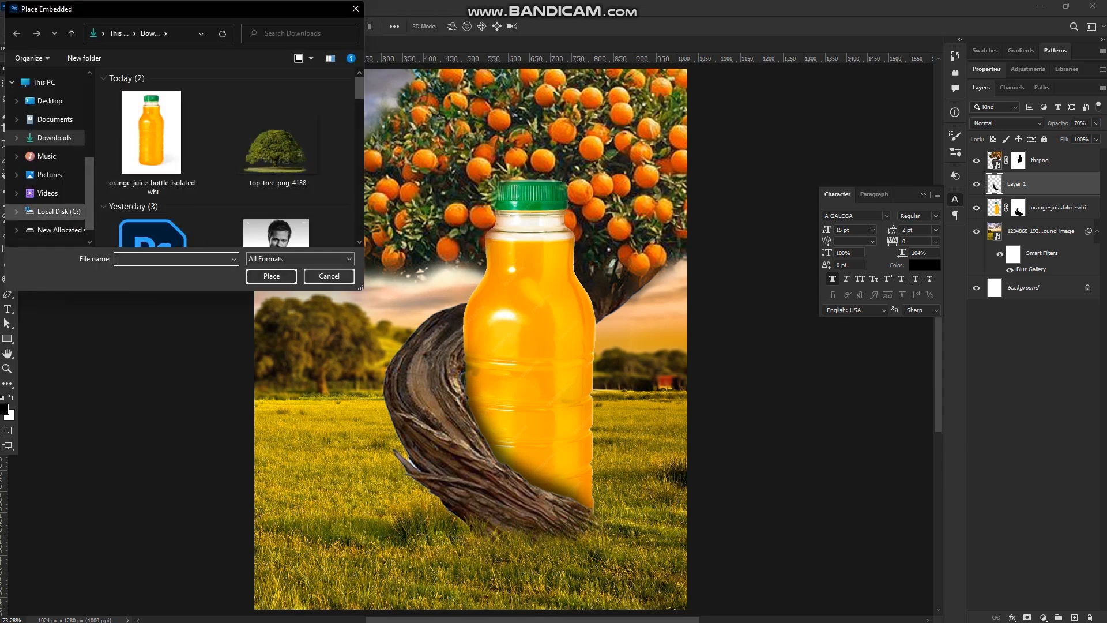
left_click(58, 207)
scroll(173, 156, "down", 1)
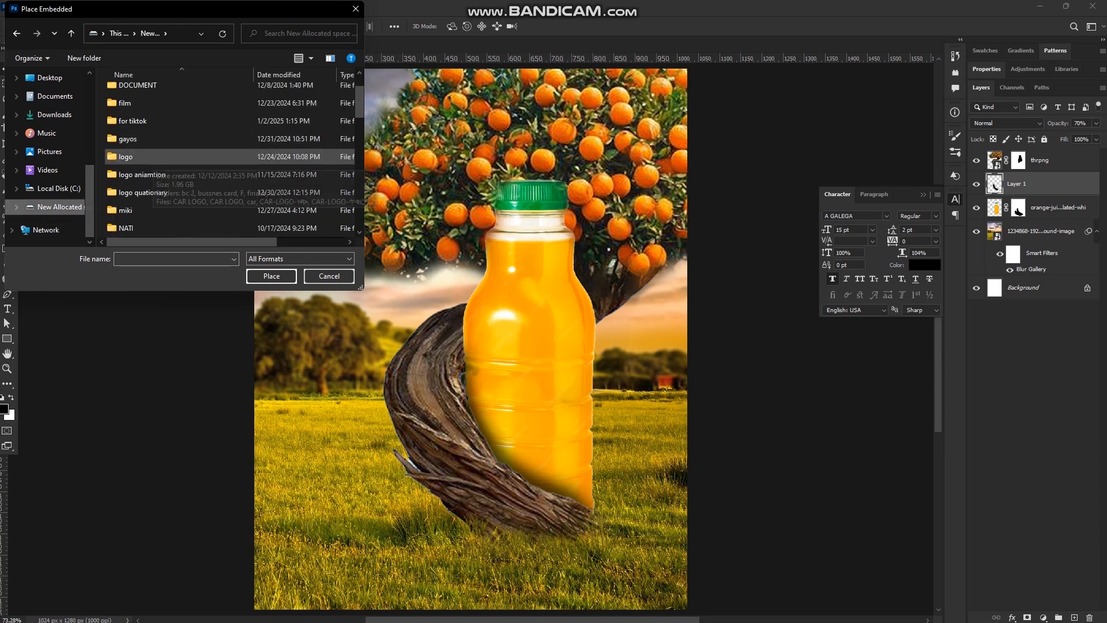
double_click(132, 121)
scroll(230, 156, "down", 1)
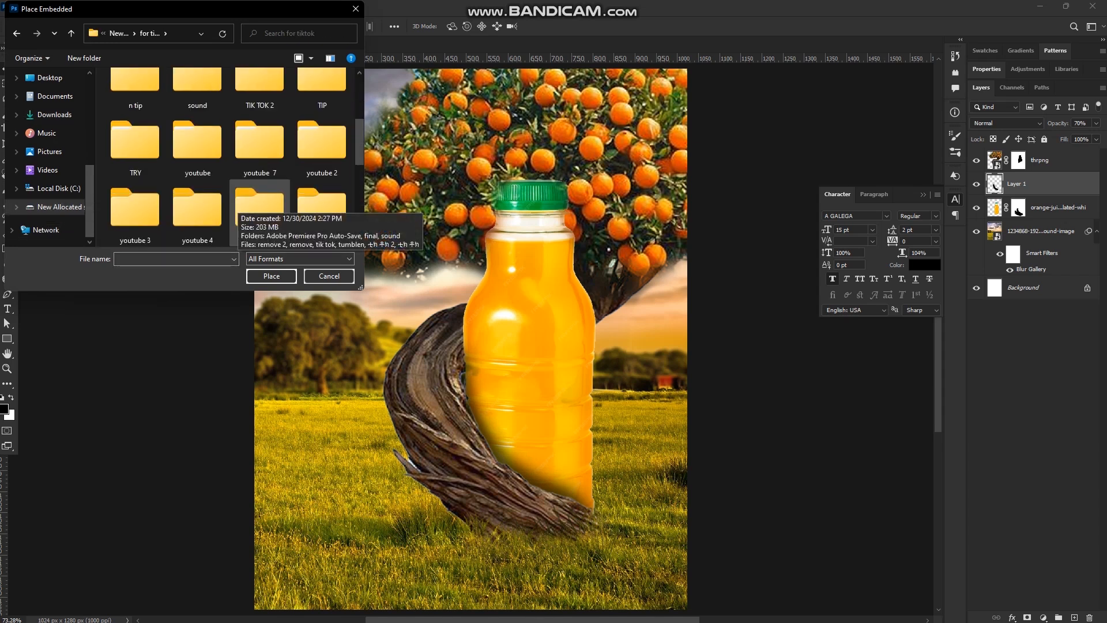
scroll(197, 211, "down", 2)
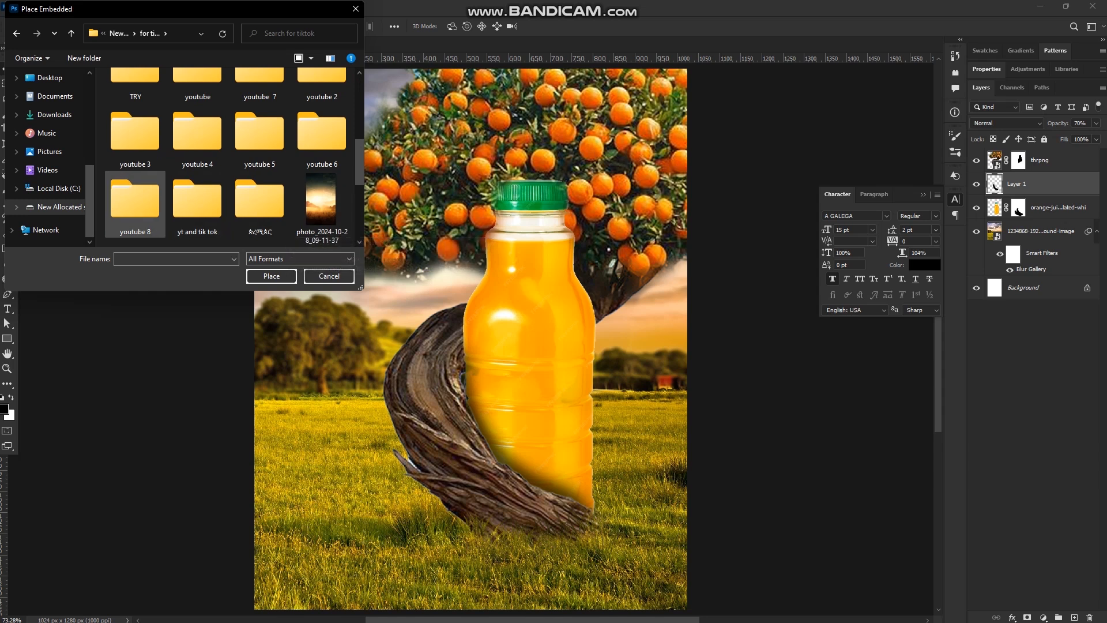
double_click(135, 193)
double_click(173, 93)
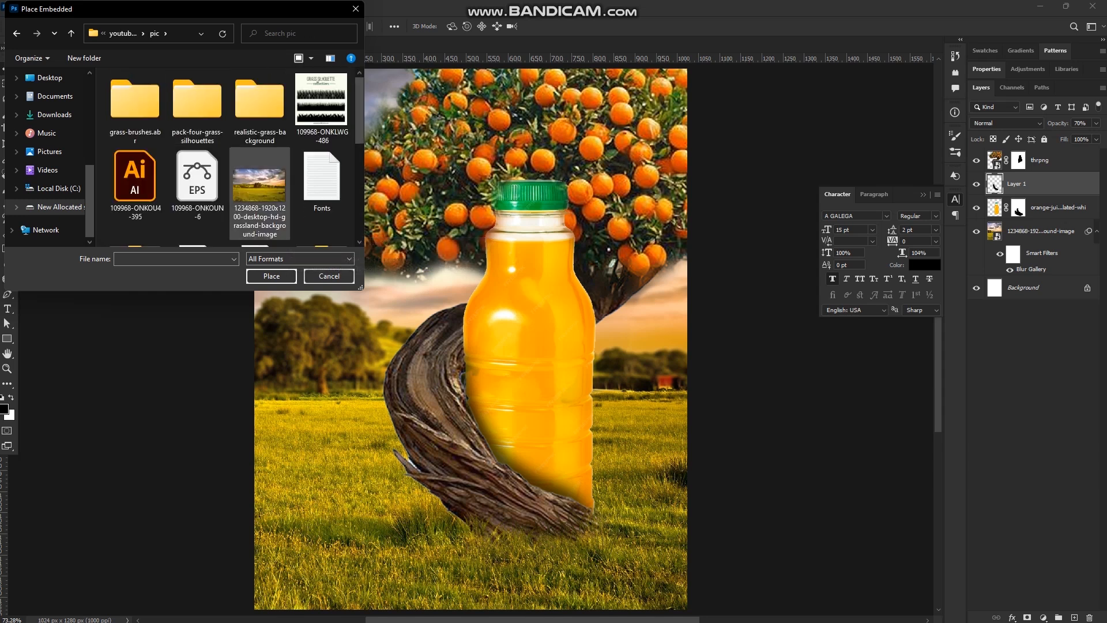
Step: Look through the grass folders and place the 7013412 image from the realistic-grass-background folder
scroll(260, 202, "down", 2)
scroll(257, 202, "up", 1)
scroll(254, 209, "down", 10)
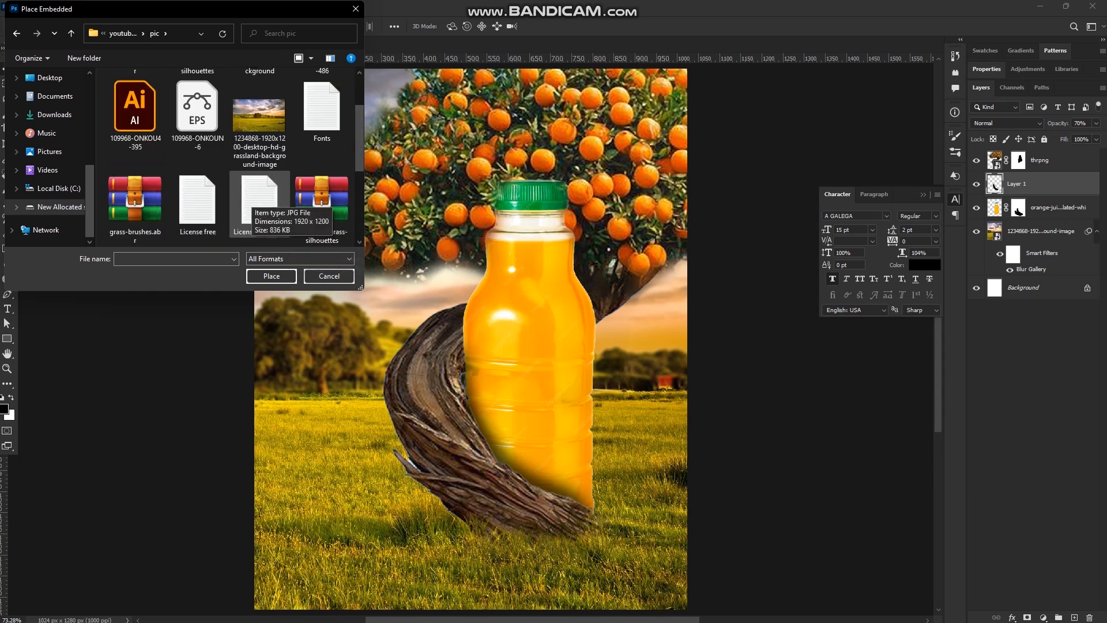
scroll(259, 193, "up", 5)
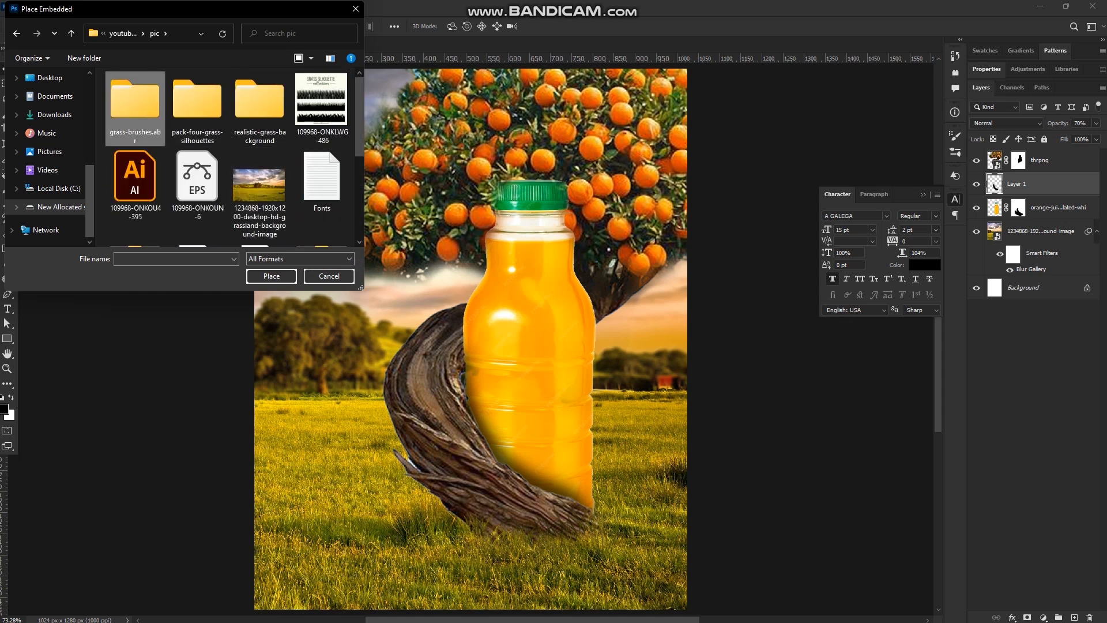
double_click(135, 104)
left_click(70, 33)
double_click(197, 107)
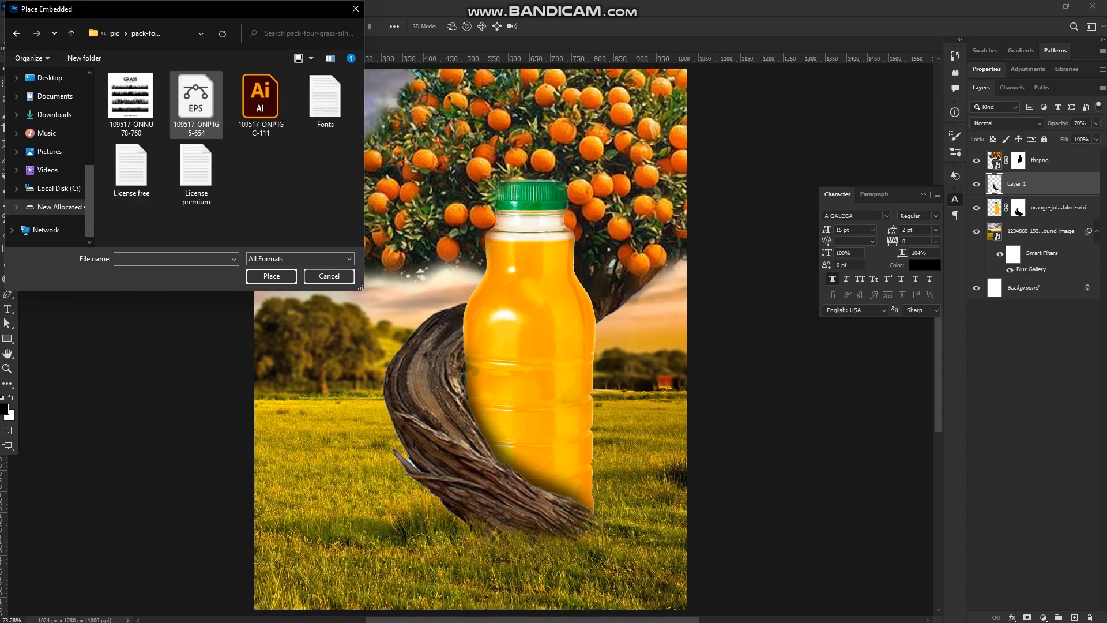
left_click(71, 33)
double_click(257, 107)
left_click(315, 111)
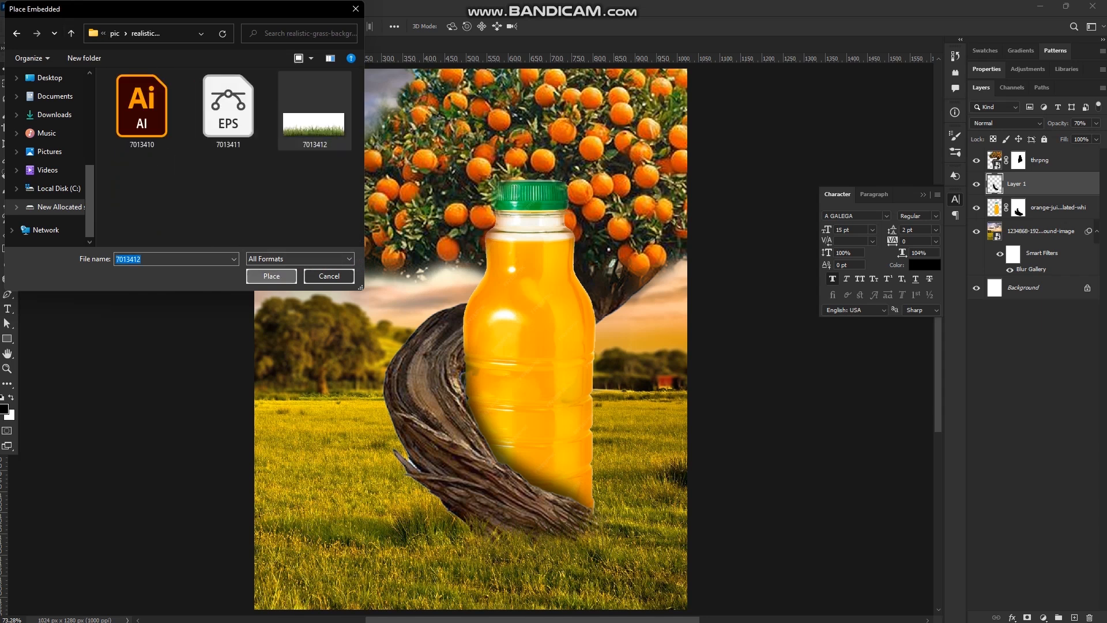
left_click(272, 276)
Step: Scale the grass image to about 1.21% along the canvas's lower edge and move its layer beneath the juice bottle
left_click_drag(594, 318, 582, 500)
left_click_drag(687, 526, 746, 526)
left_click_drag(608, 571, 608, 552)
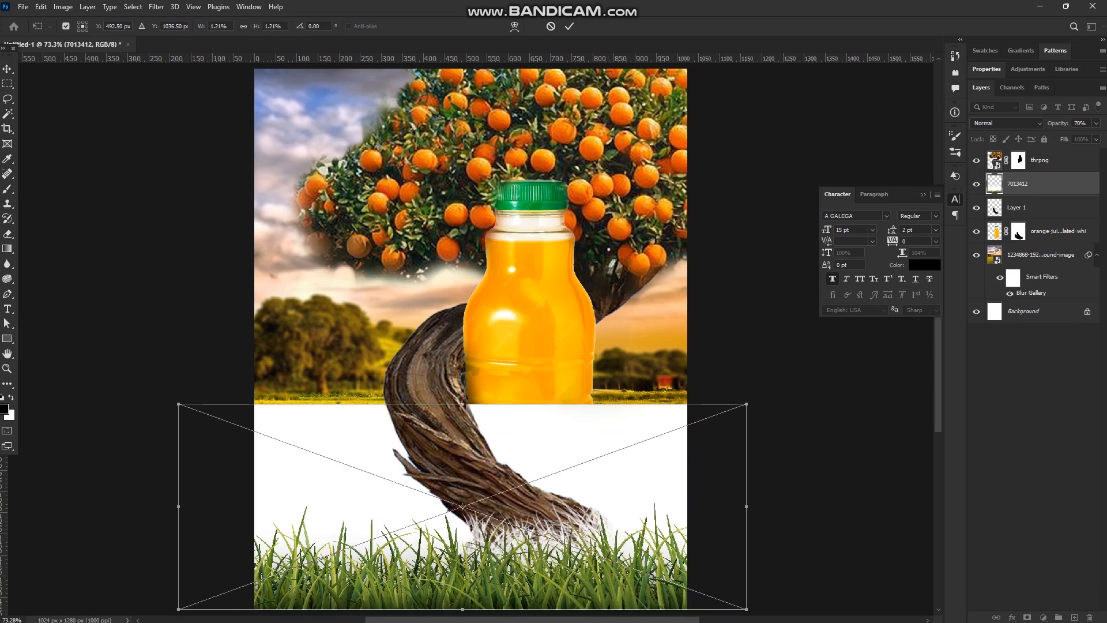
left_click(570, 26)
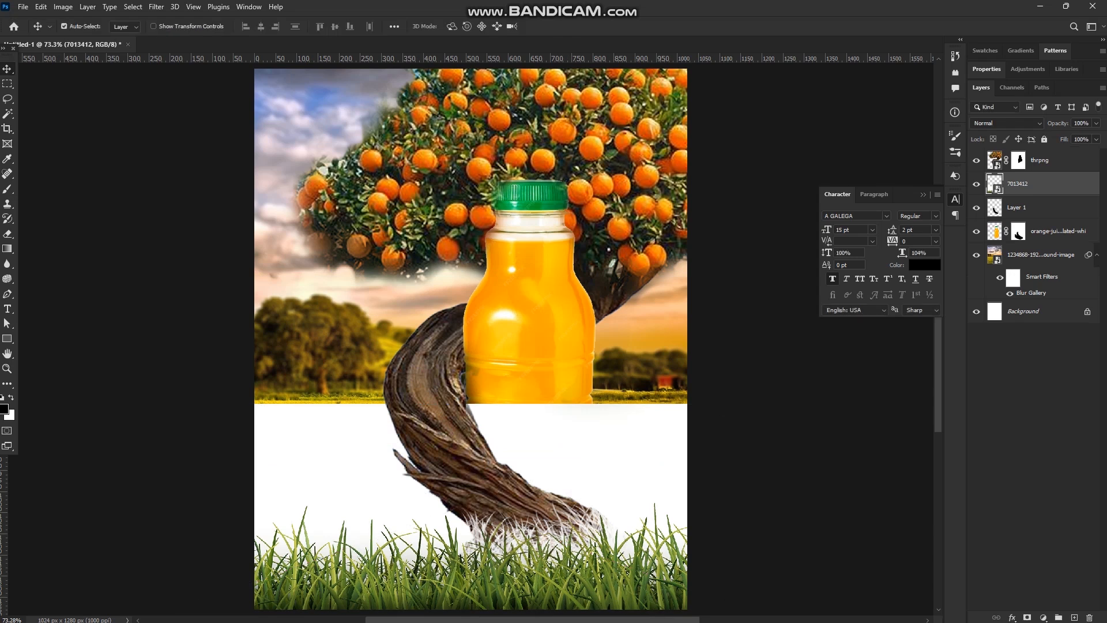
left_click_drag(1028, 183, 1028, 244)
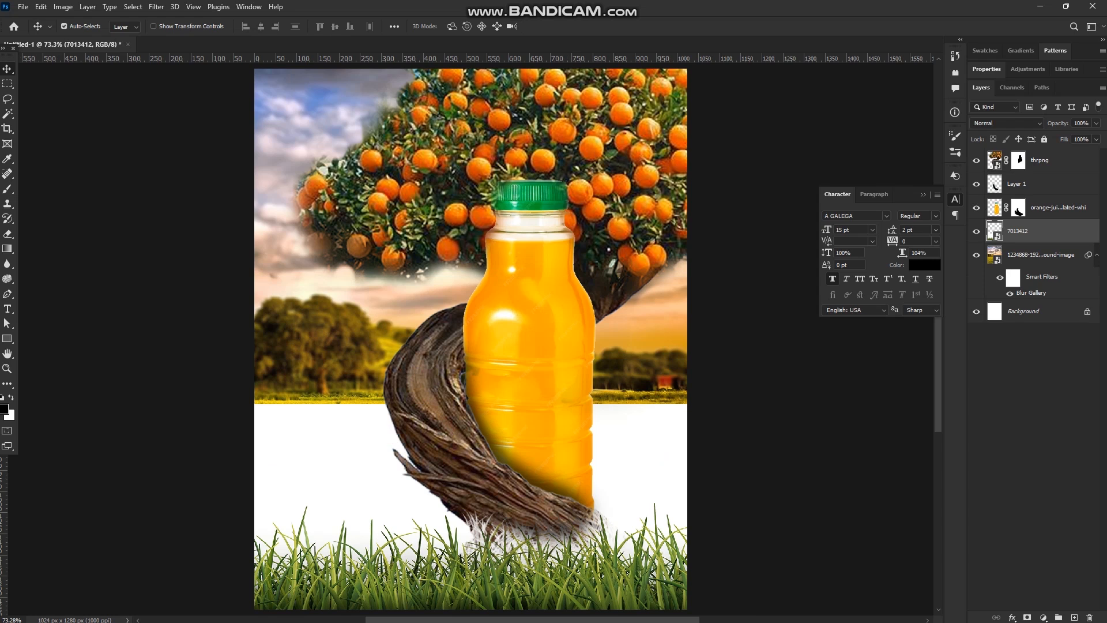
Step: Remove the grass layer's white background by setting the Blend If current-layer highlight limit to 174 in Blending Options
left_click(1012, 617)
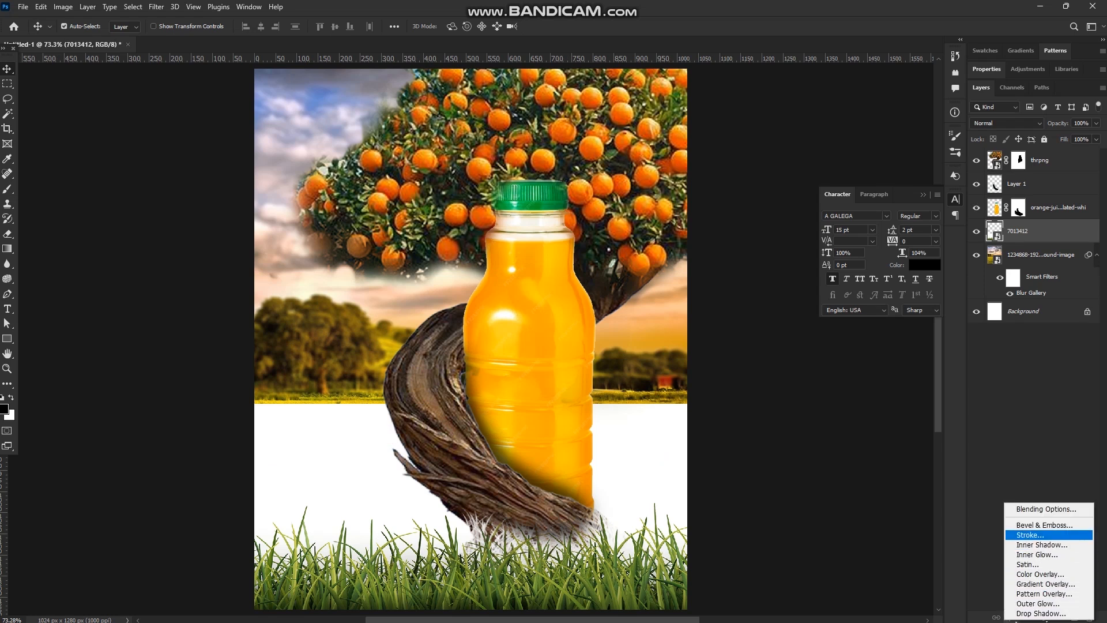
left_click(1046, 510)
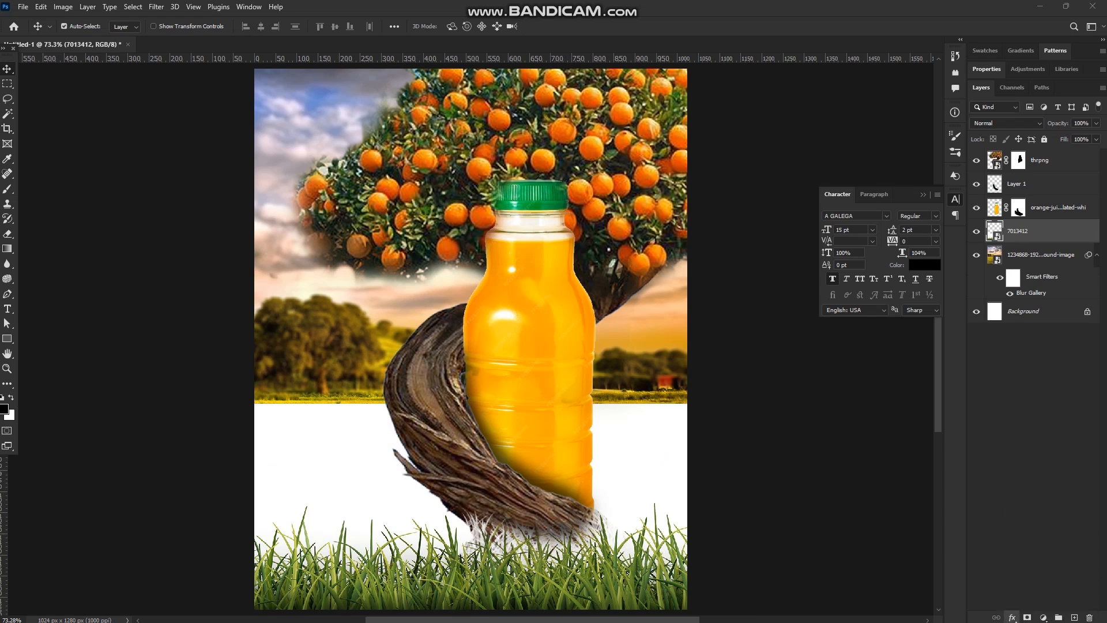
left_click_drag(952, 348, 906, 347)
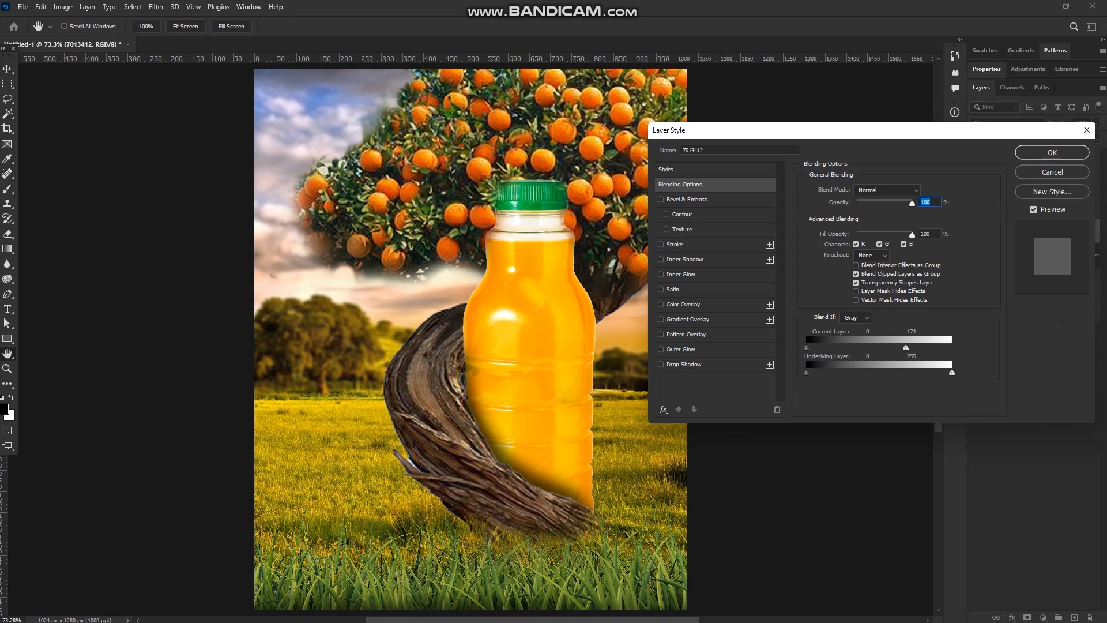
key("Return")
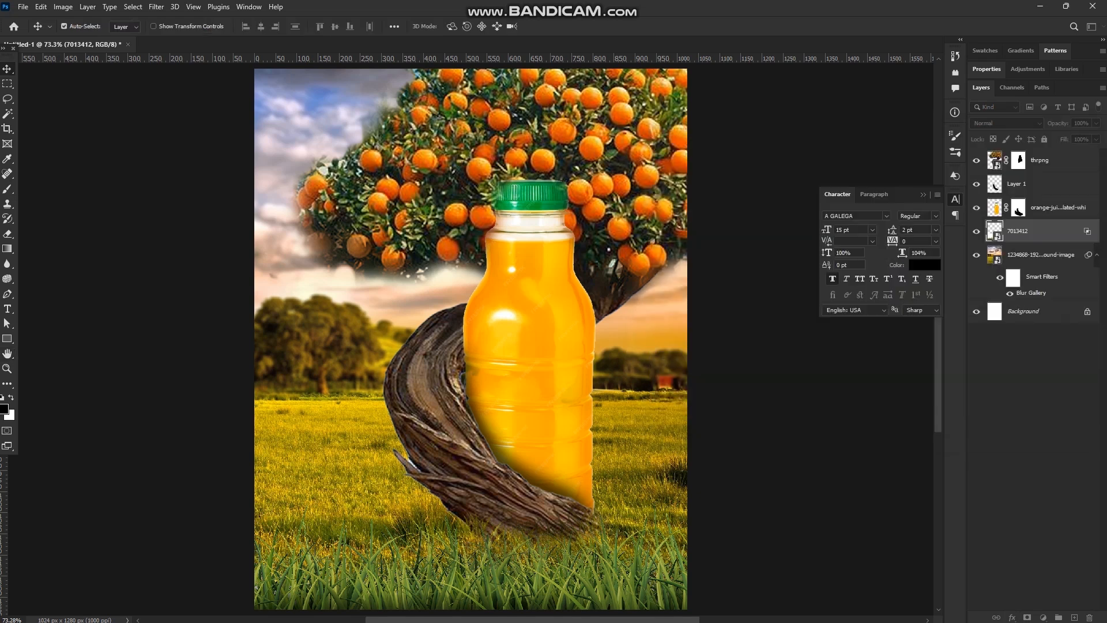
Step: Enlarge the grass layer to about 1.52% and position it so the blades rise around the trunk's base
key("ctrl+t")
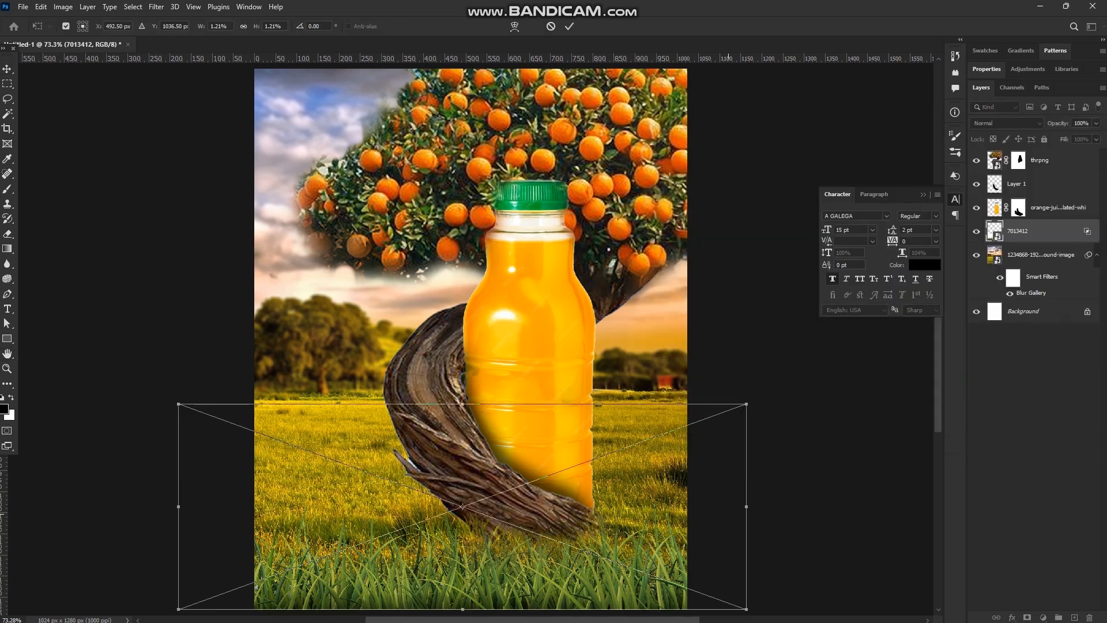
left_click_drag(744, 509, 786, 508)
left_click_drag(600, 591, 601, 576)
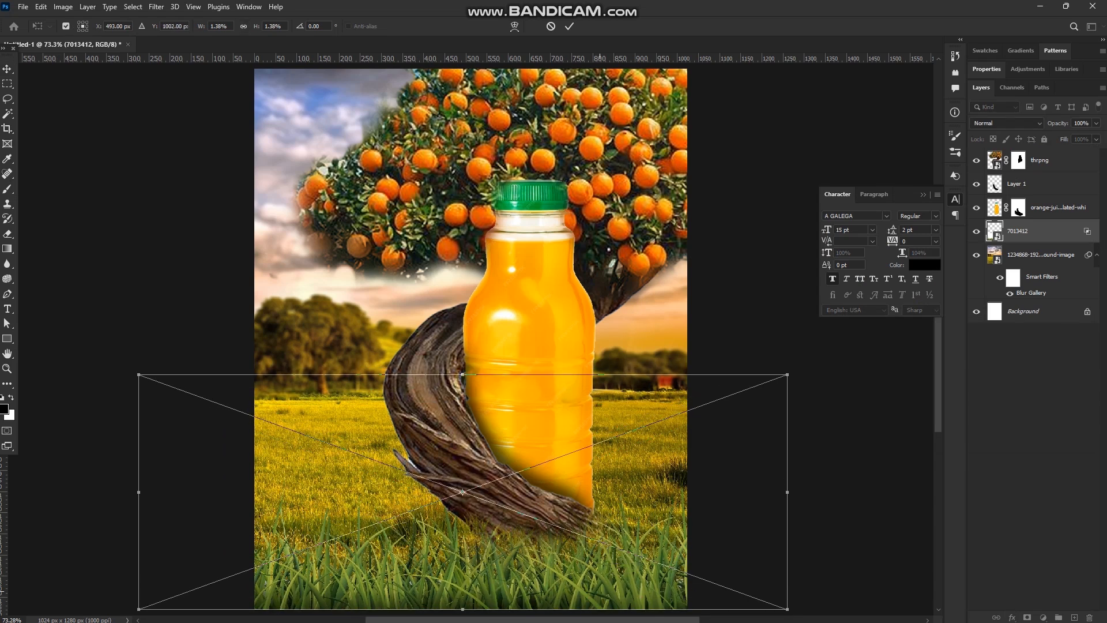
left_click_drag(479, 376, 477, 367)
left_click_drag(537, 586, 537, 573)
left_click(569, 26)
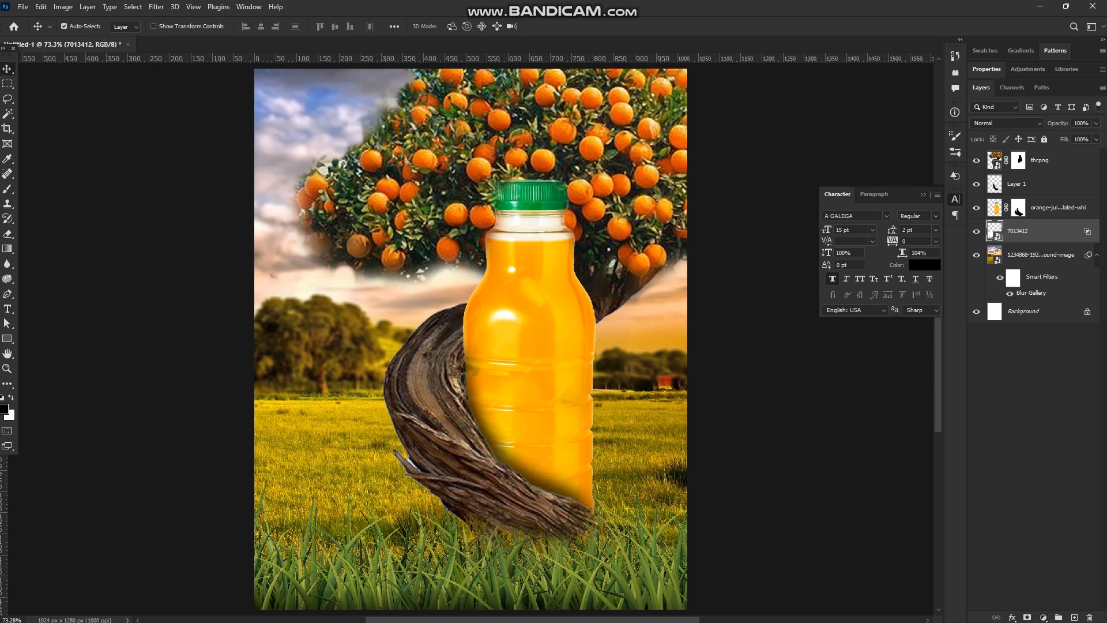
Step: Recolour the grass with the Camera Raw Filter, setting the Color Mixer hue to -100 for Yellows and -67 for Greens
left_click(157, 6)
left_click(185, 94)
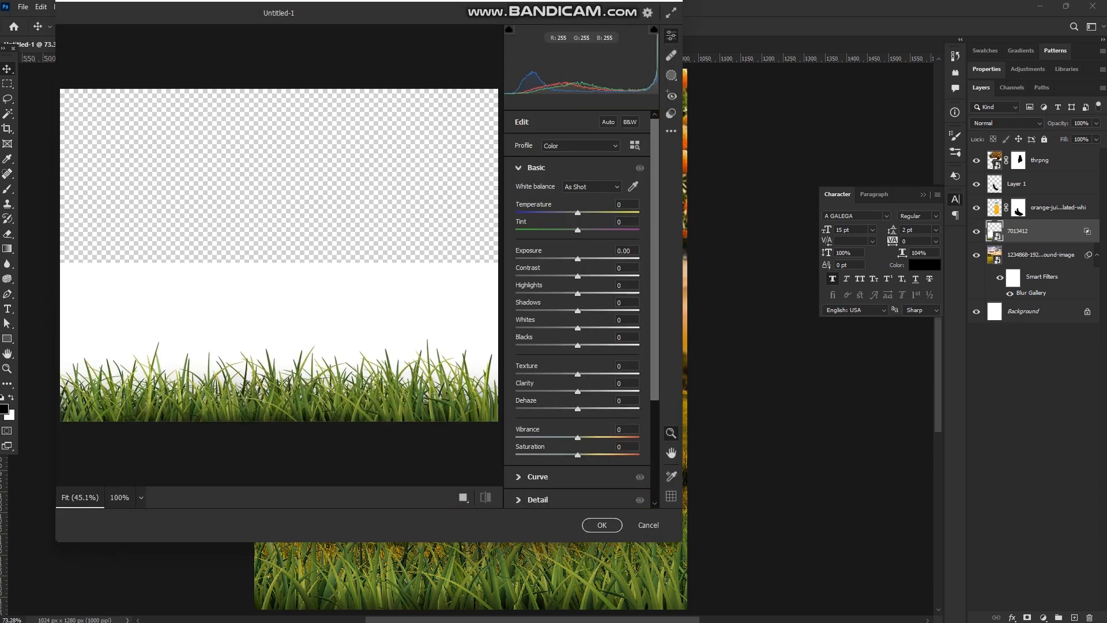
scroll(577, 306, "down", 5)
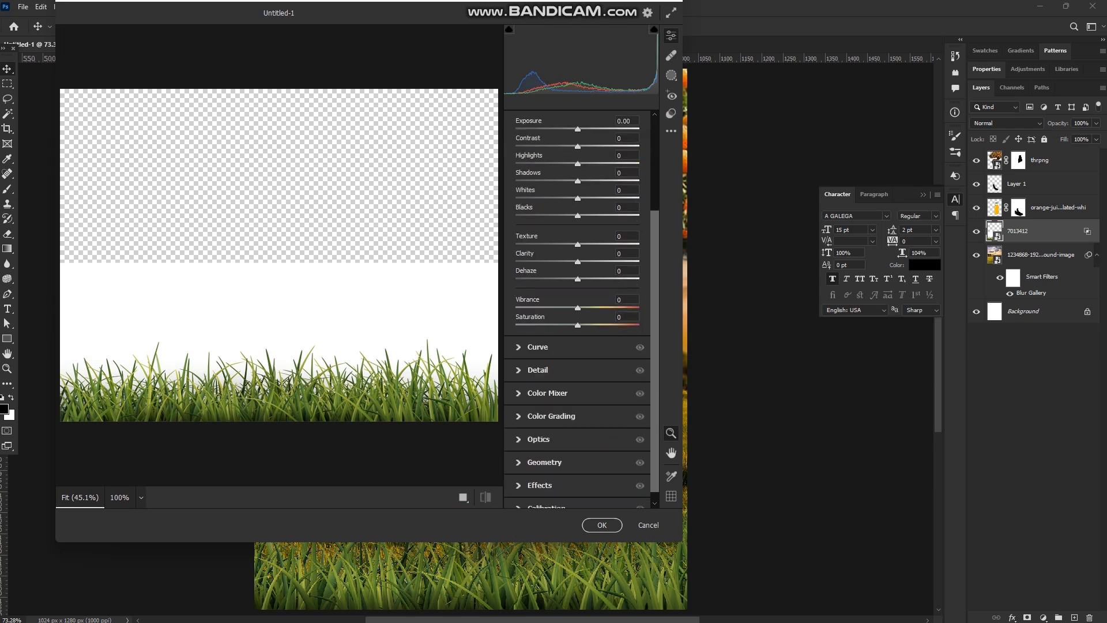
left_click(551, 416)
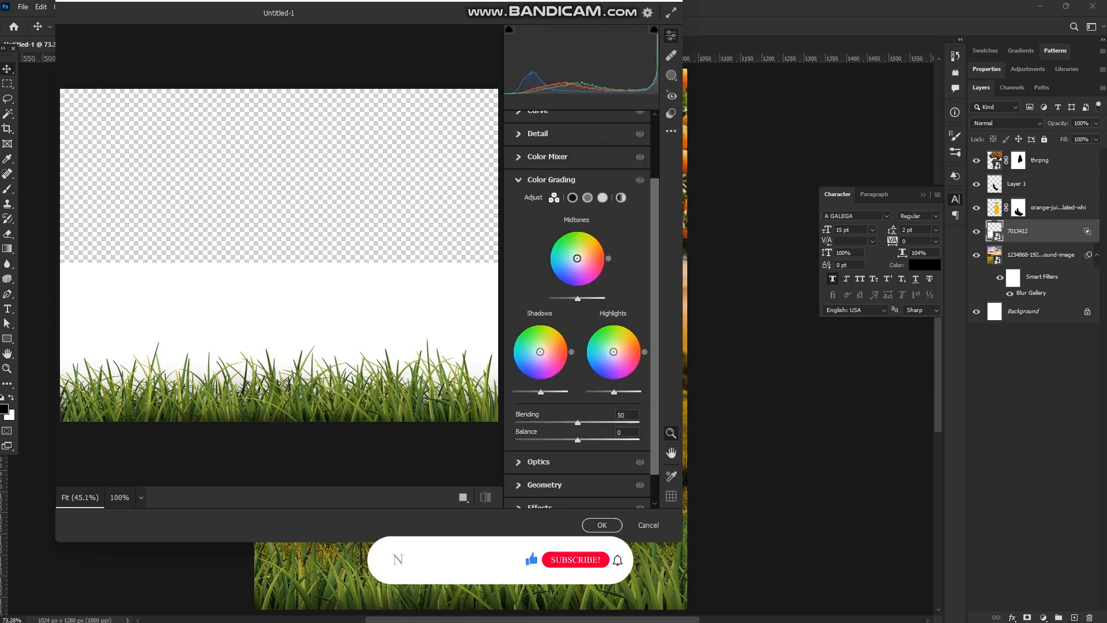
left_click(552, 180)
left_click(537, 168)
left_click(536, 168)
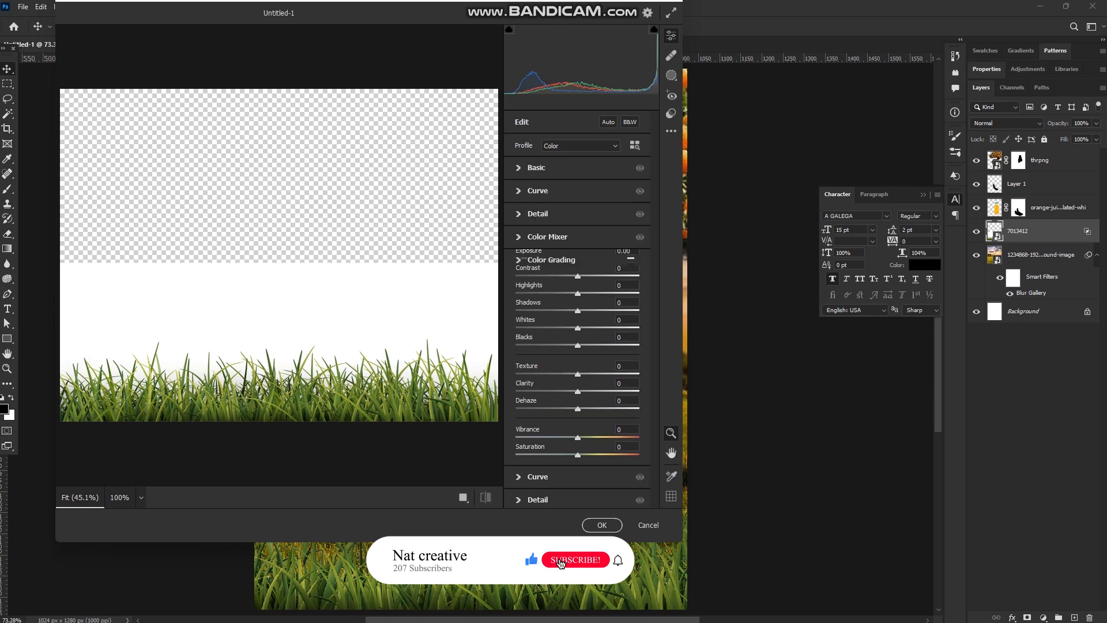
left_click(547, 237)
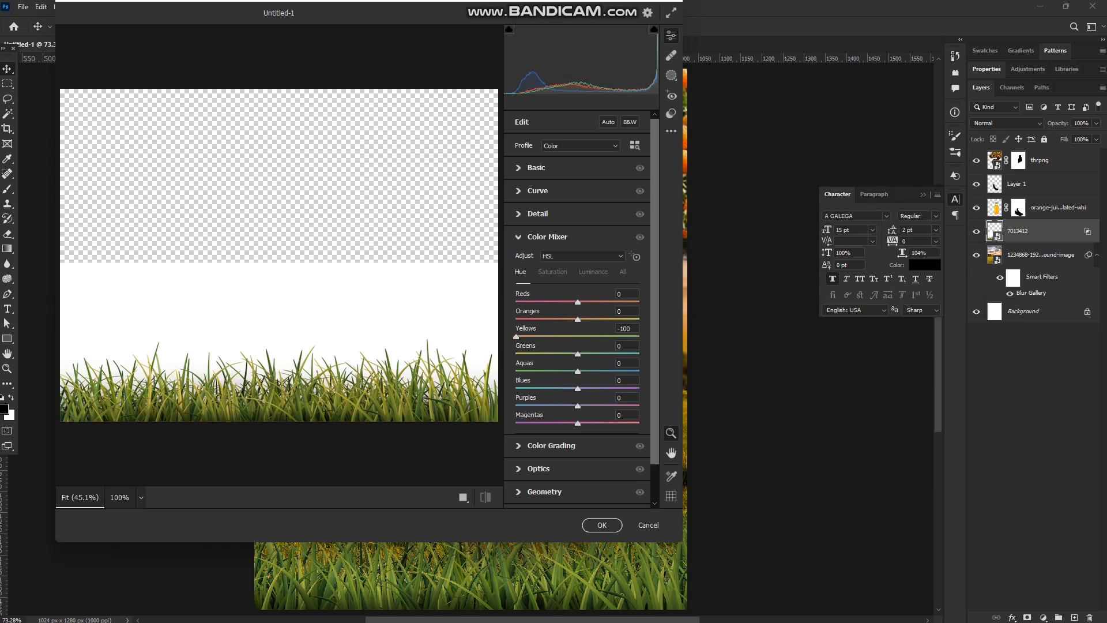
left_click_drag(575, 354, 536, 354)
key("Return")
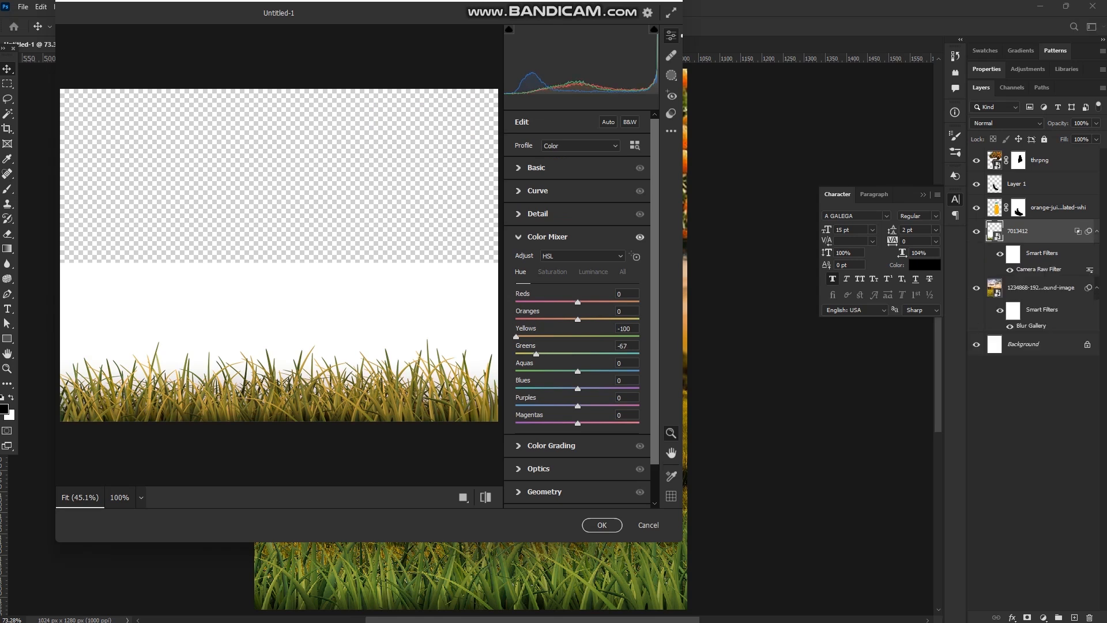
left_click(602, 525)
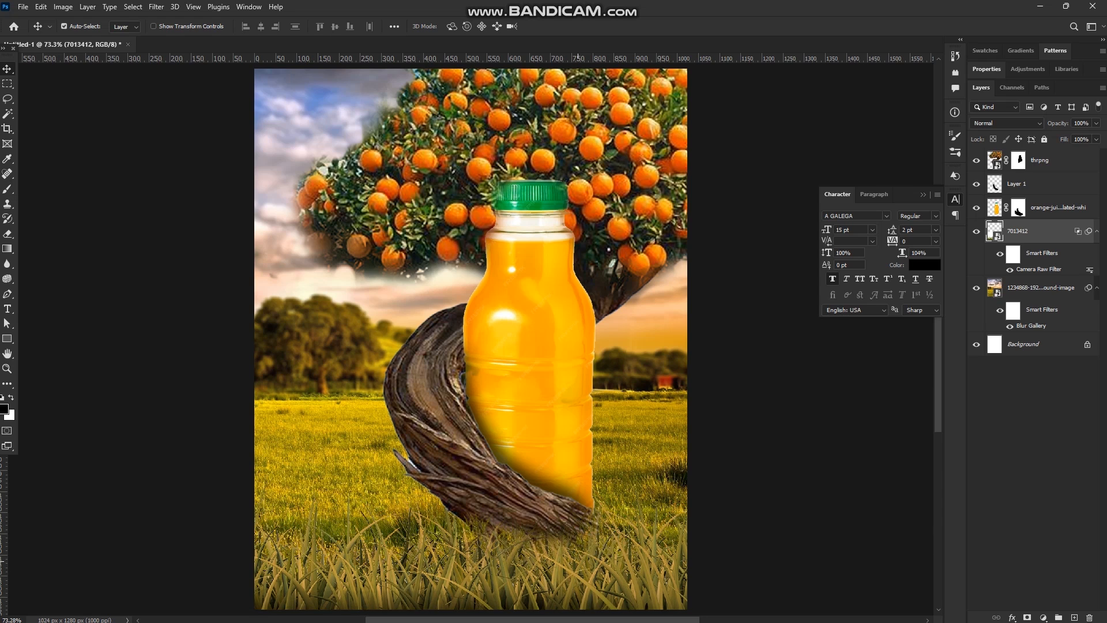
key("ctrl+t")
key("Return")
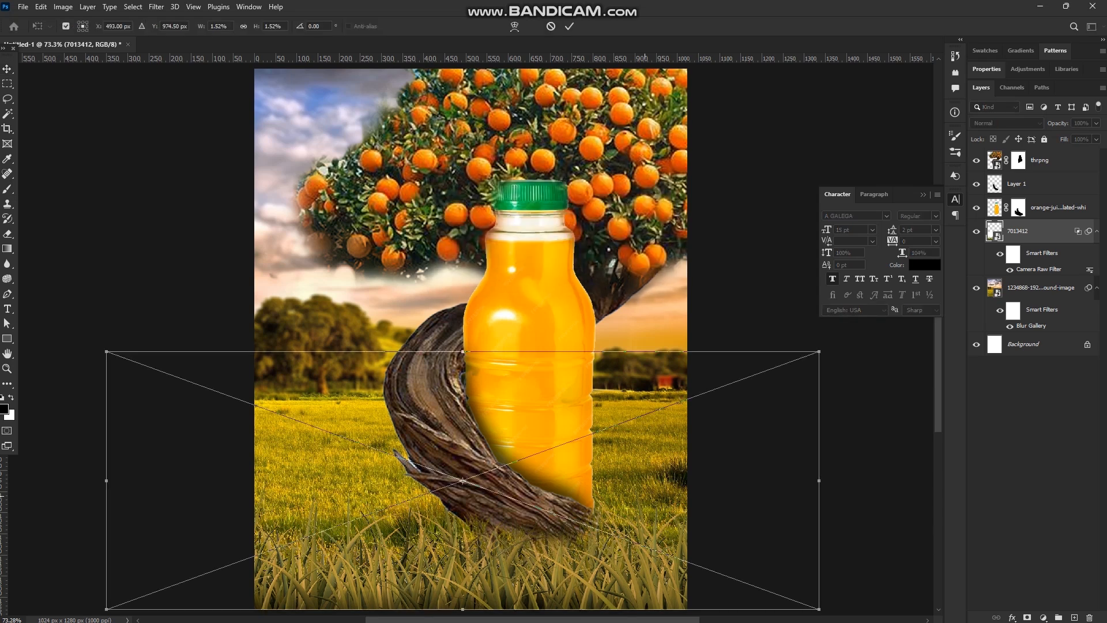
Step: Enlarge the grass layer to 2.20% and position its blades around the trunk's base
left_click_drag(465, 352, 493, 294)
left_click_drag(545, 598, 545, 583)
left_click_drag(548, 538, 551, 517)
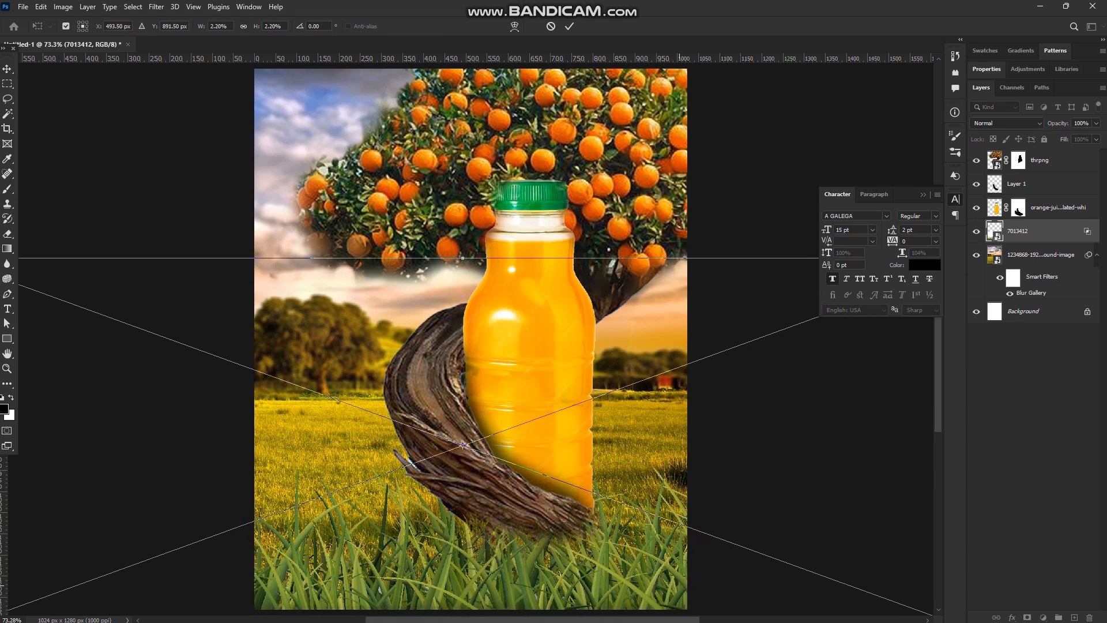
left_click(569, 26)
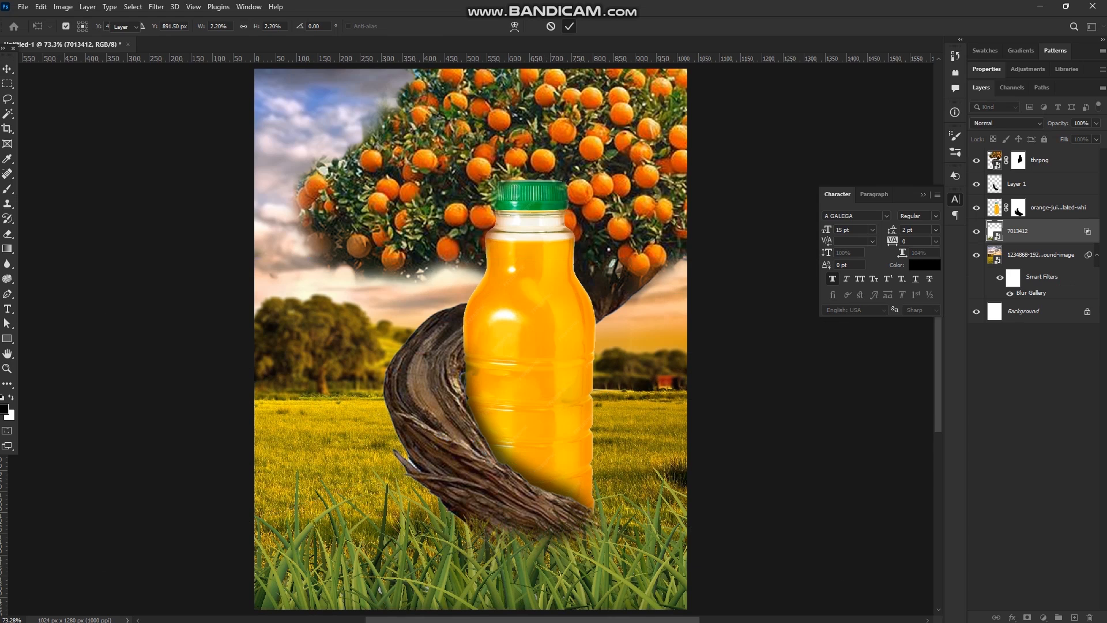
left_click_drag(542, 594, 542, 586)
Step: Add a new empty layer above the orange tree layer and enlarge the soft brush to 600 px
left_click(1040, 161)
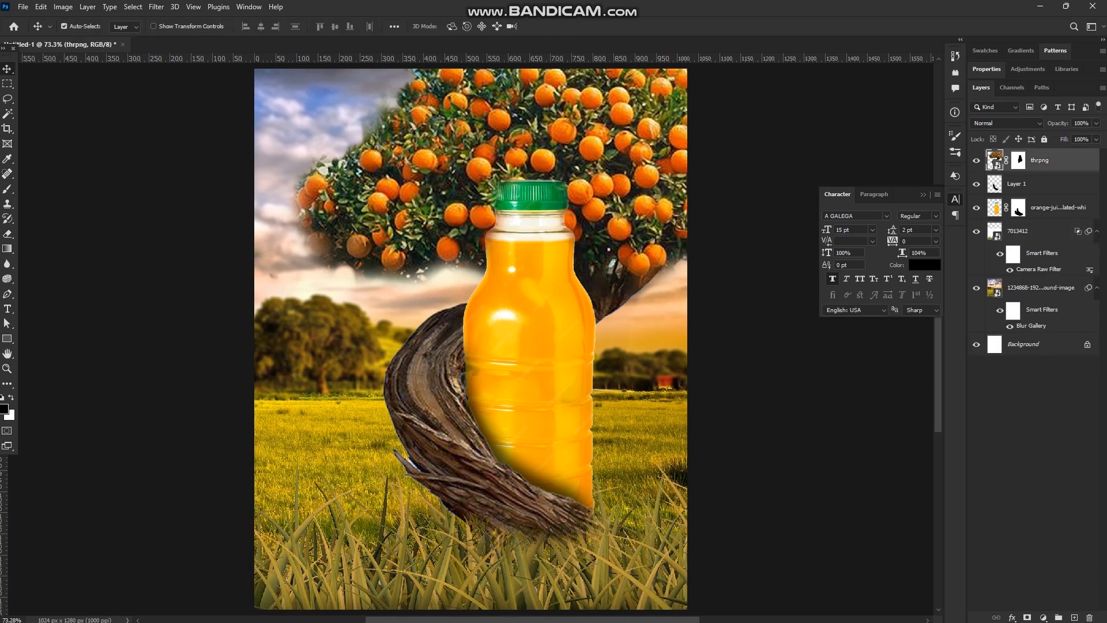
key("ctrl+shift+alt+n")
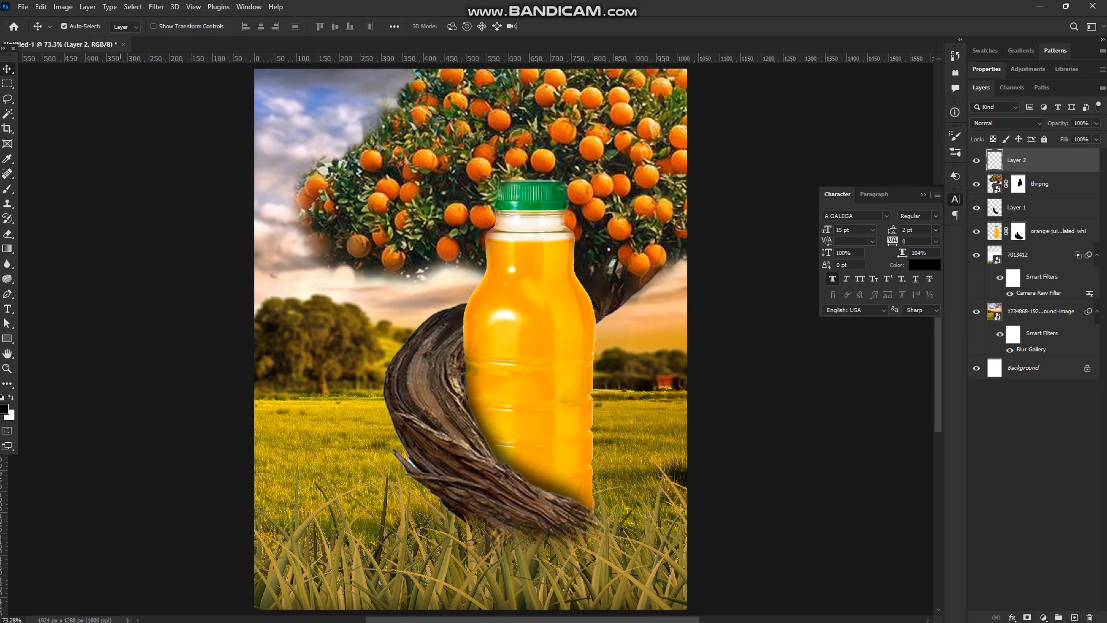
key("b")
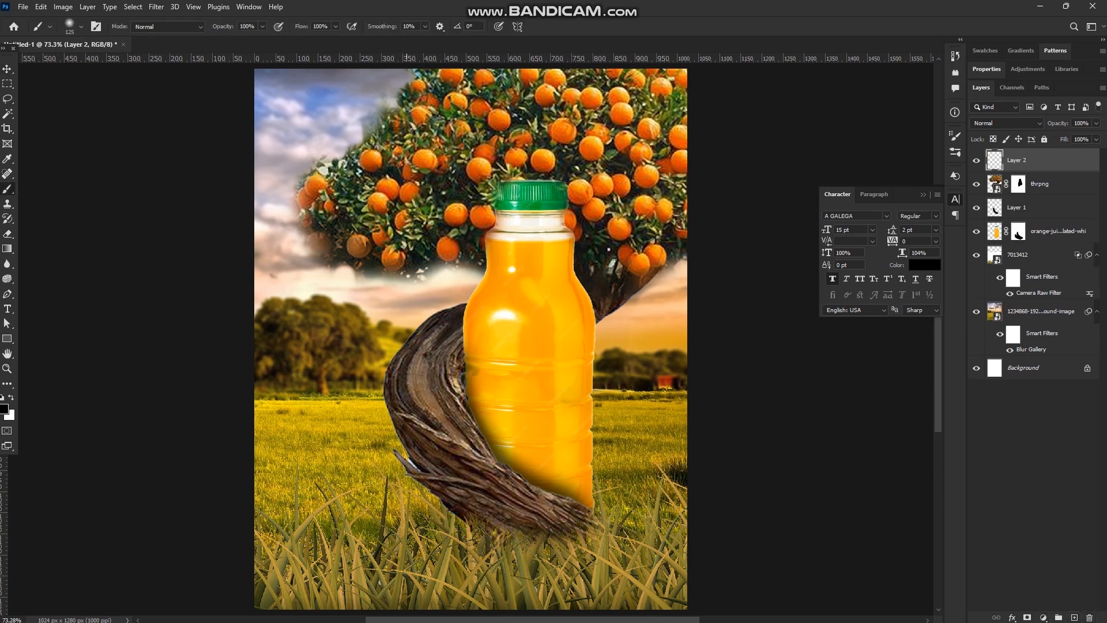
key("bracketright")
key("bracketright")
key("bracketright")
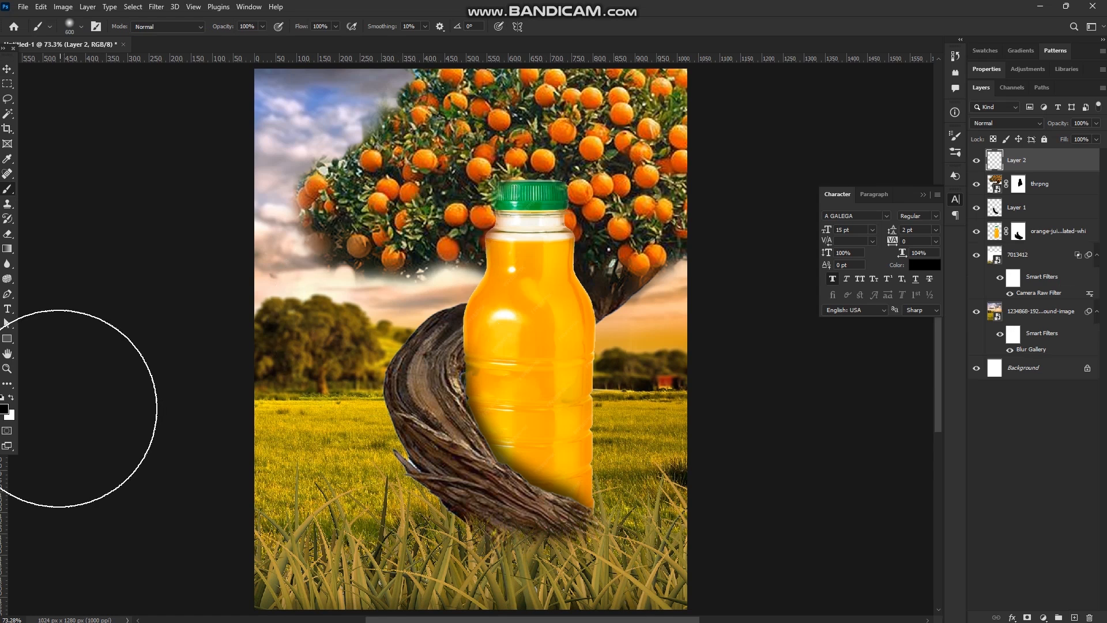
Step: Set the foreground colour to #ff9600 and dab orange glows below the tree foliage and beside the bottle's base
left_click(4, 409)
left_click(568, 380)
left_click(568, 381)
left_click(568, 384)
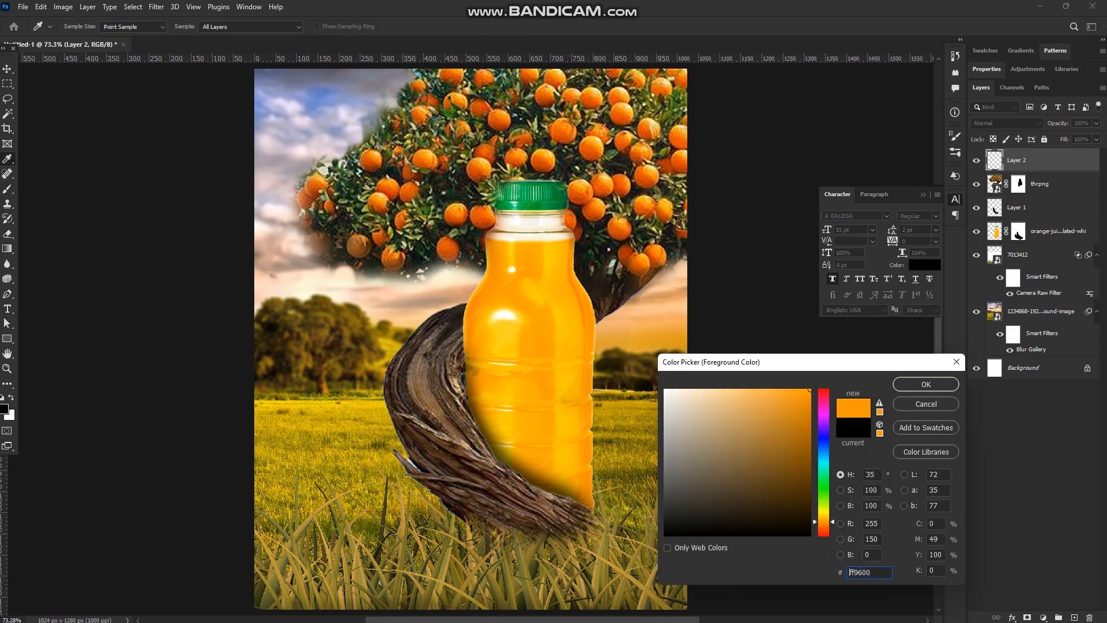
left_click(926, 385)
left_click(438, 277)
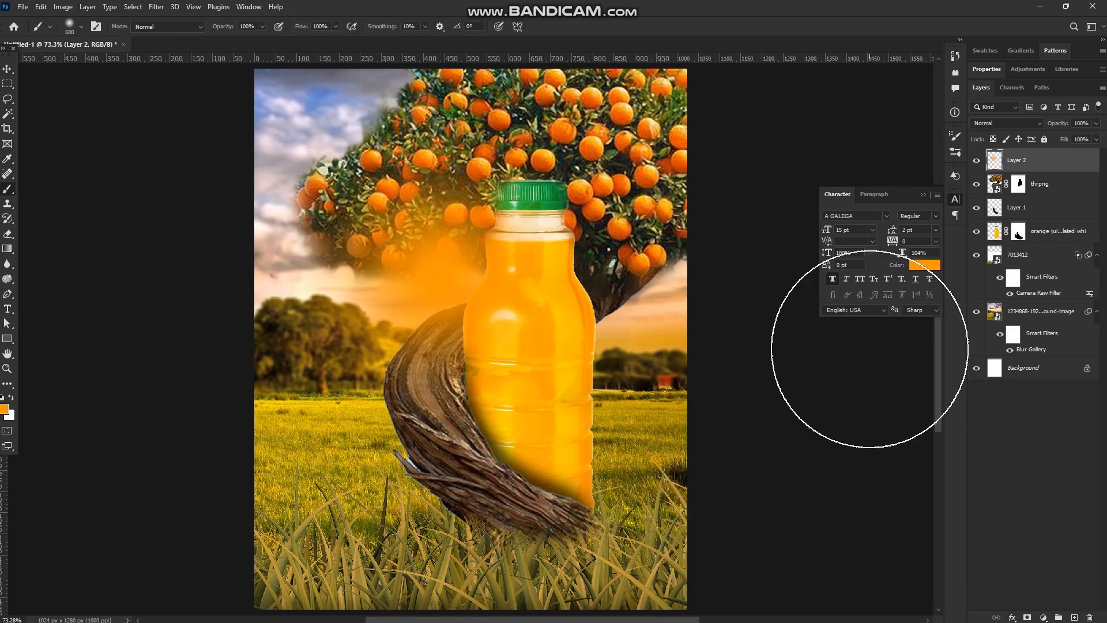
left_click(611, 502)
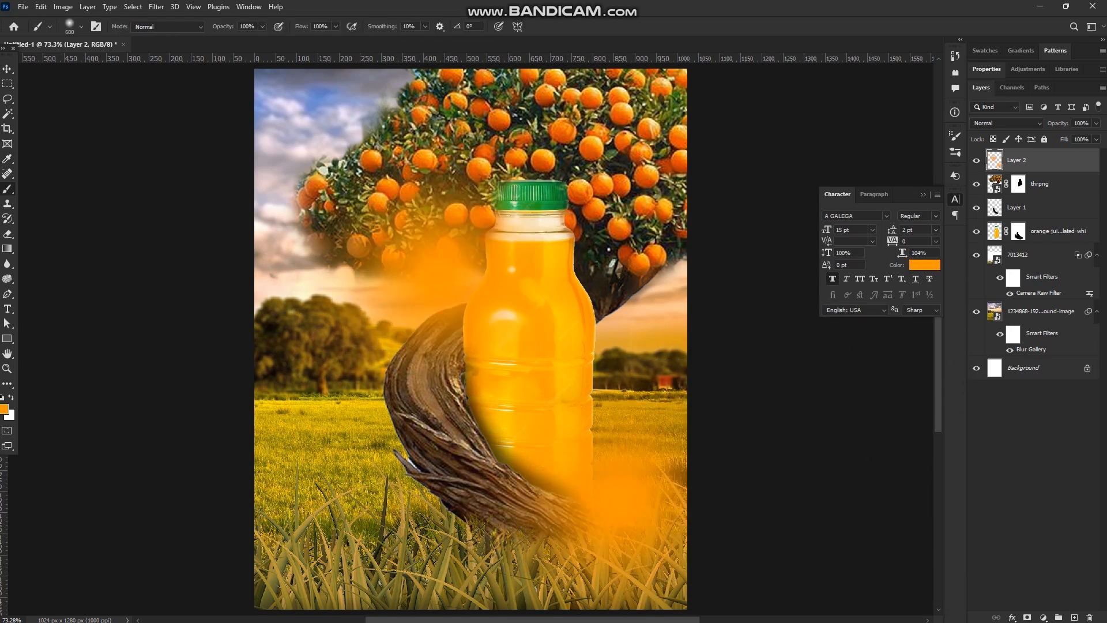
Step: Set the glow layer to Screen at 68% opacity, with more orange dabs over the horizon, grass, sky and tree corners
left_click(1007, 123)
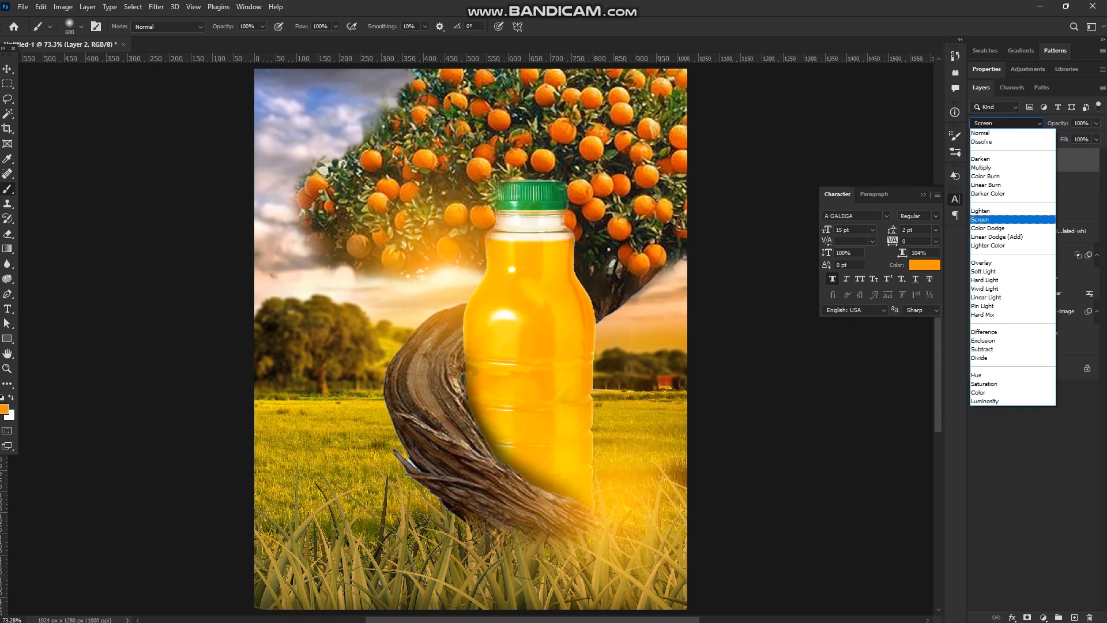
left_click(986, 219)
left_click(703, 314)
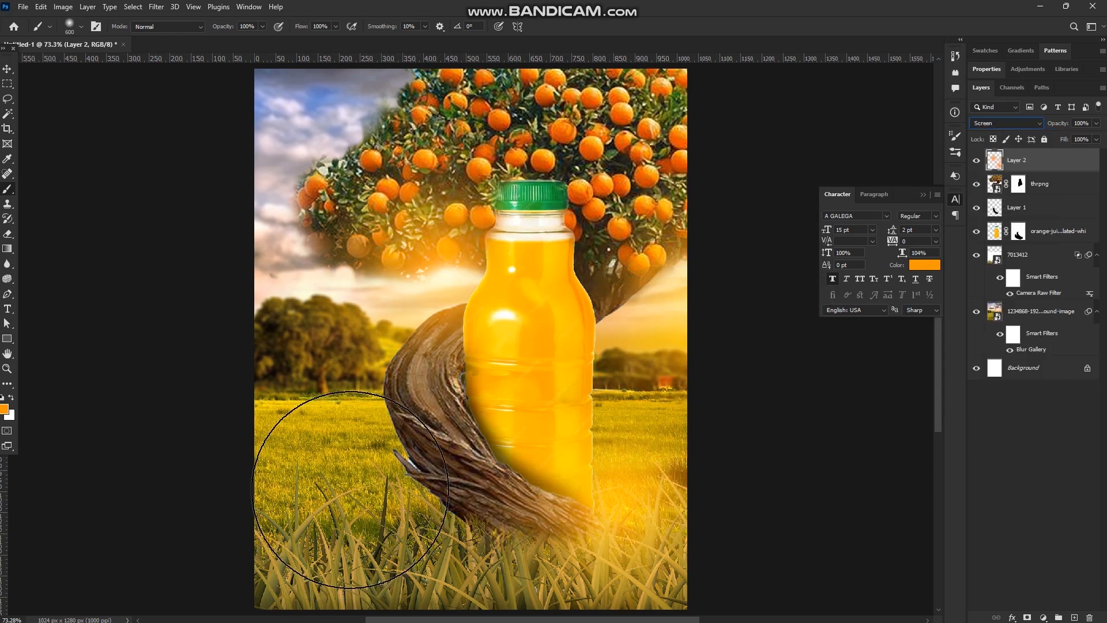
left_click(353, 485)
left_click(329, 159)
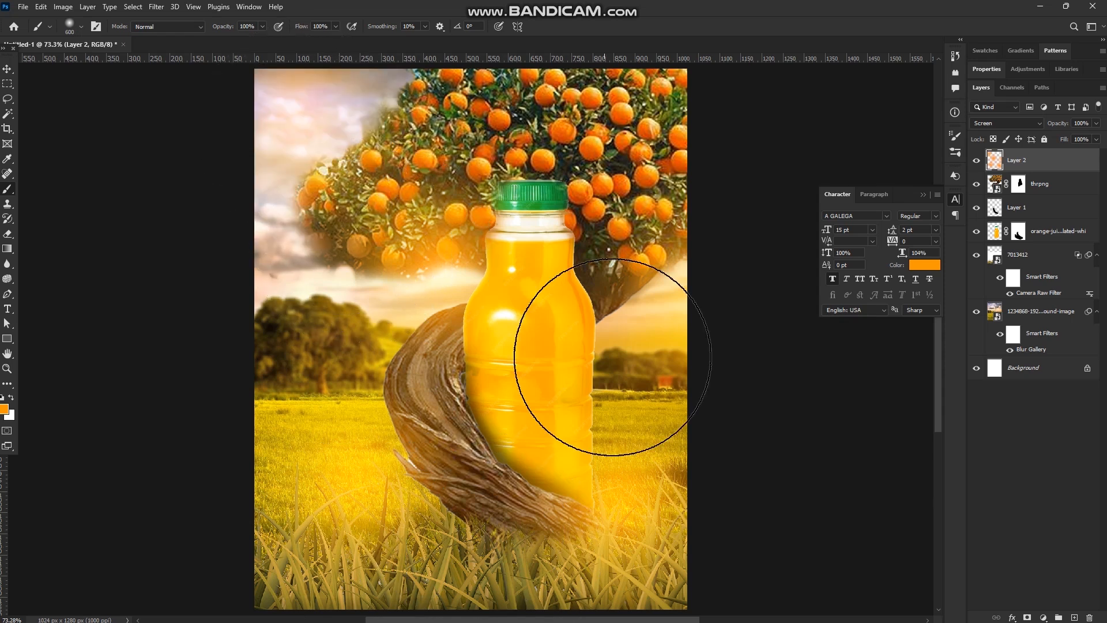
left_click(412, 139)
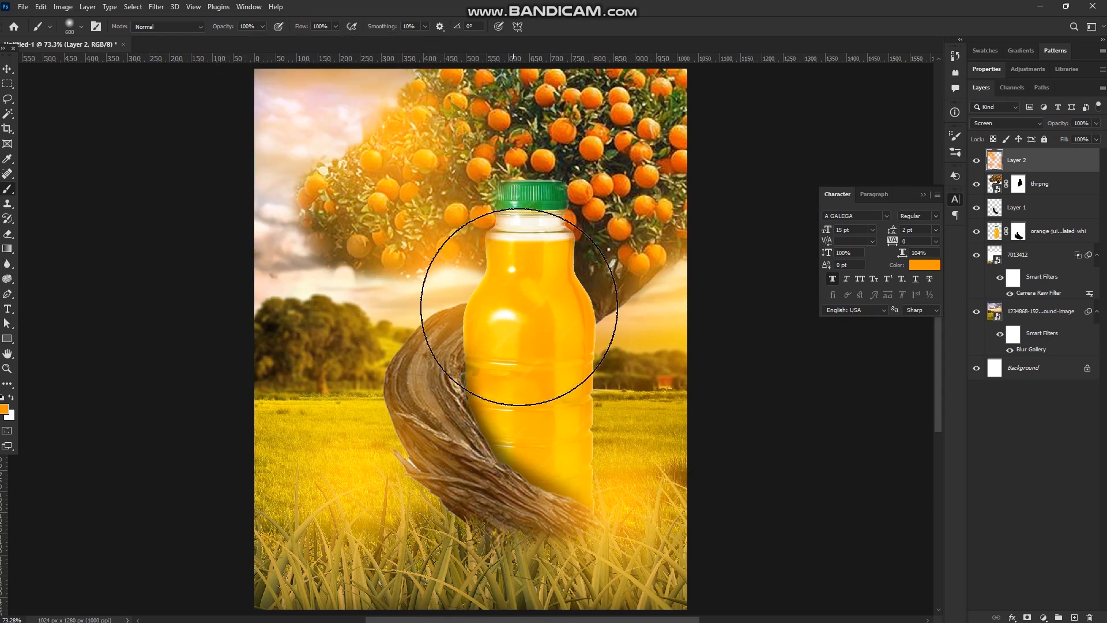
left_click(679, 75)
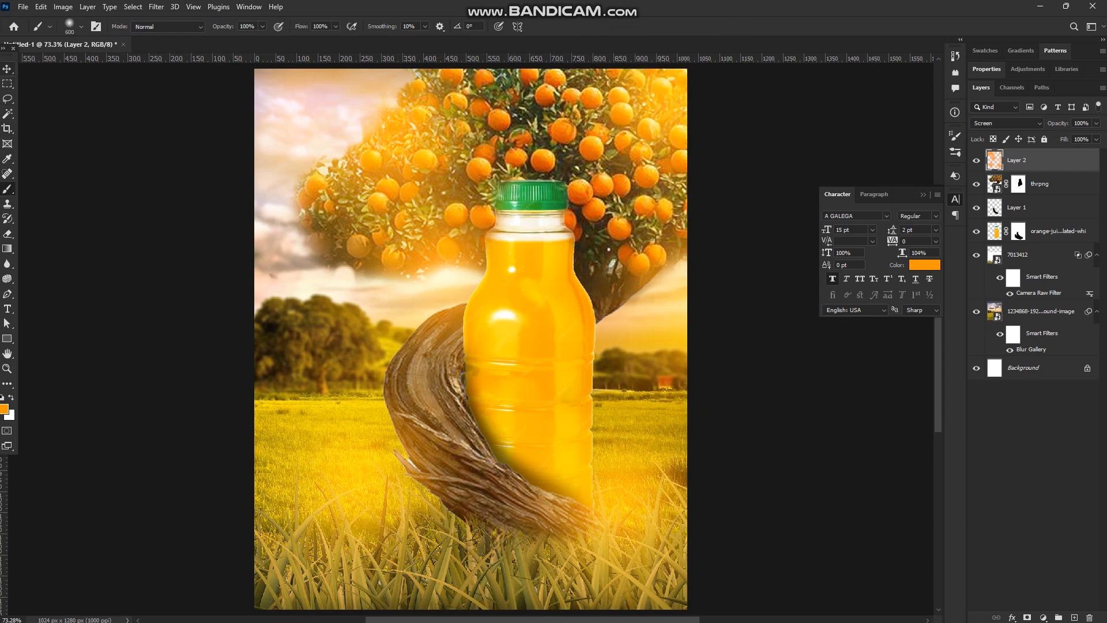
type("v71")
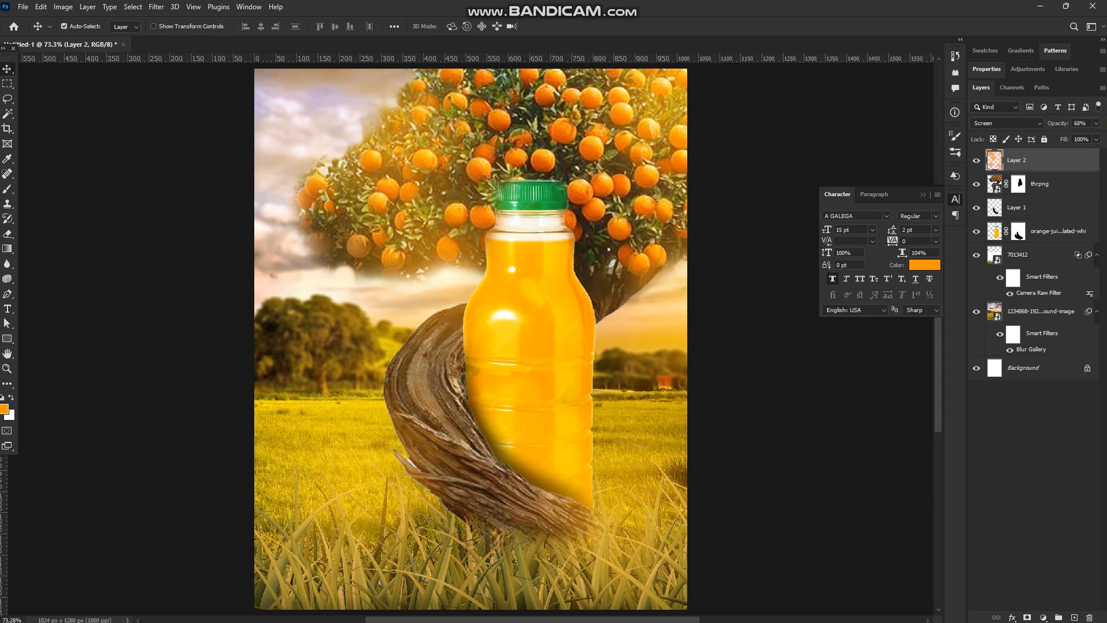
key("ctrl+alt+a")
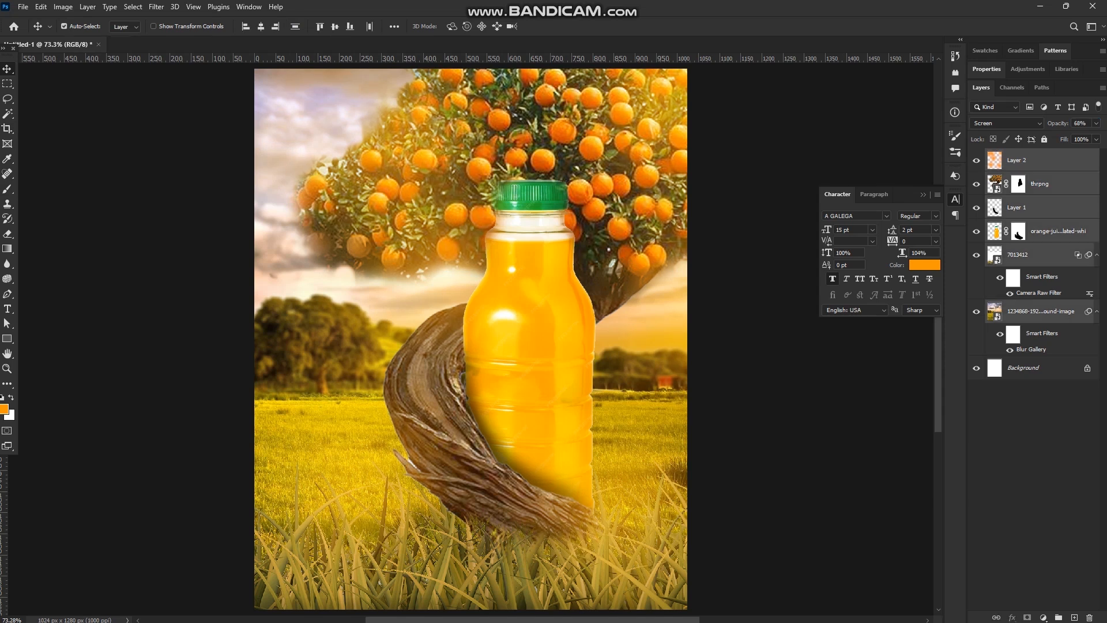
key("ctrl+g")
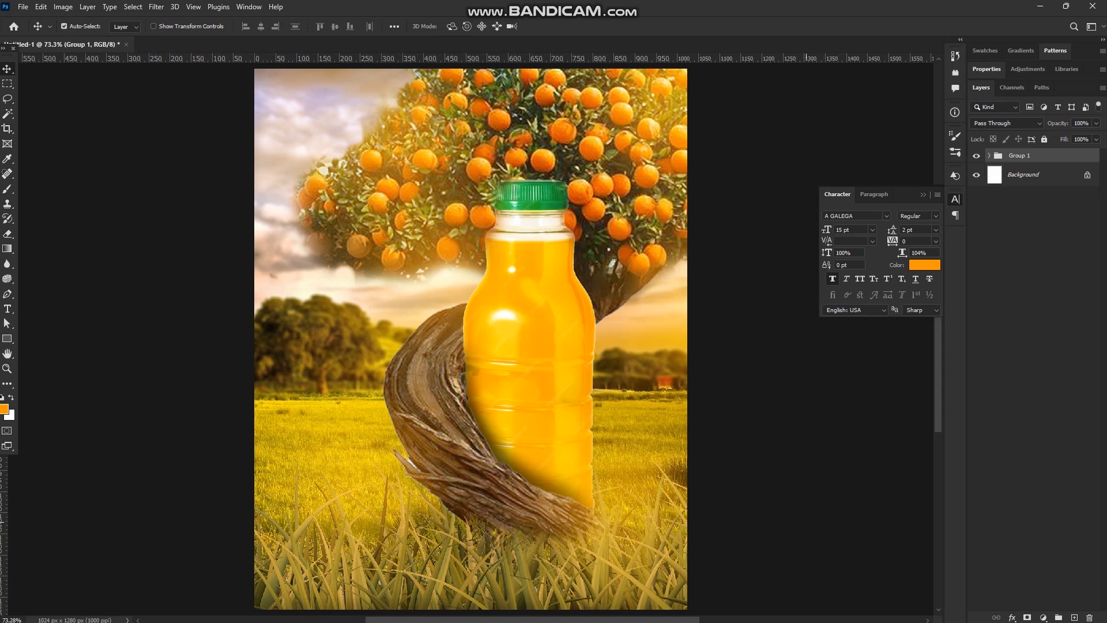
key("ctrl+z")
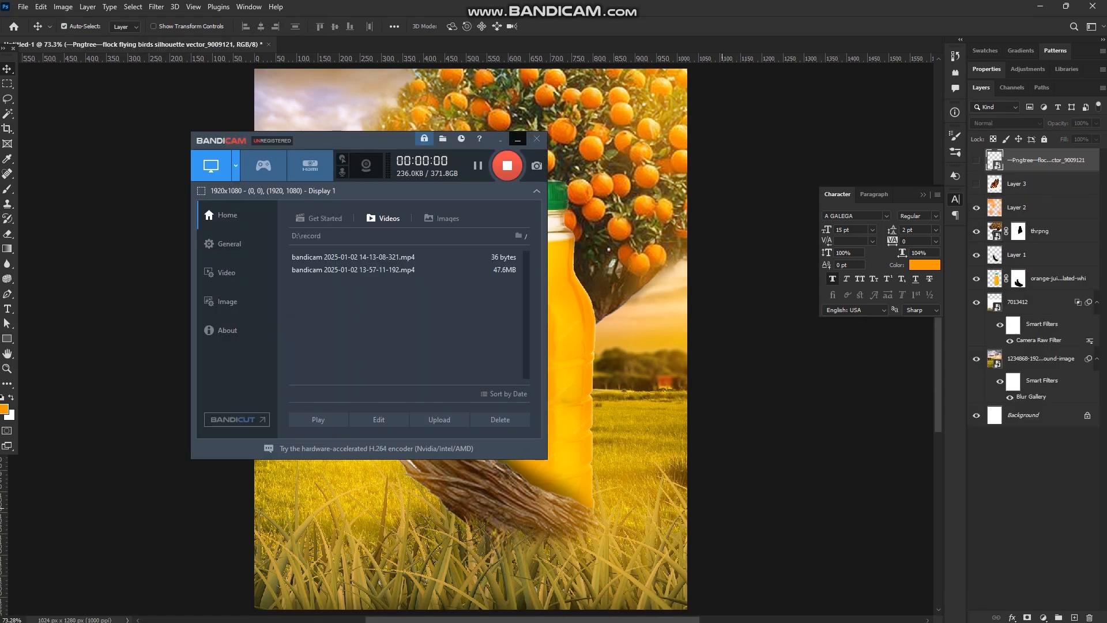
Step: Show the butterfly layer and remove its white background by setting the Blend If current-layer highlight limit to 189 in Blending Options
key("ctrl+z")
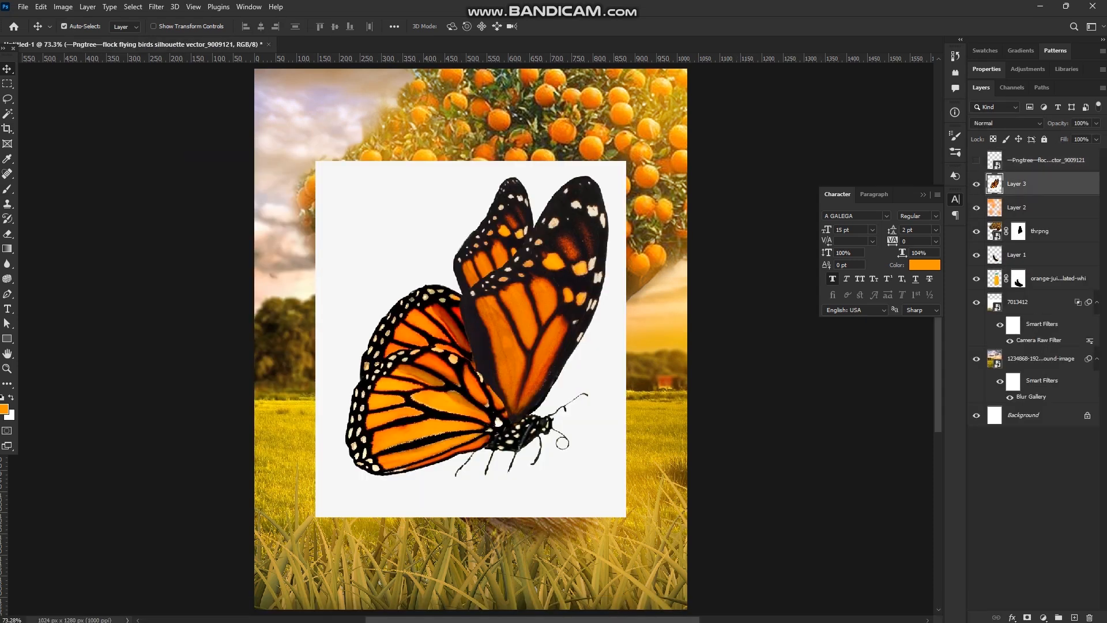
left_click(1012, 617)
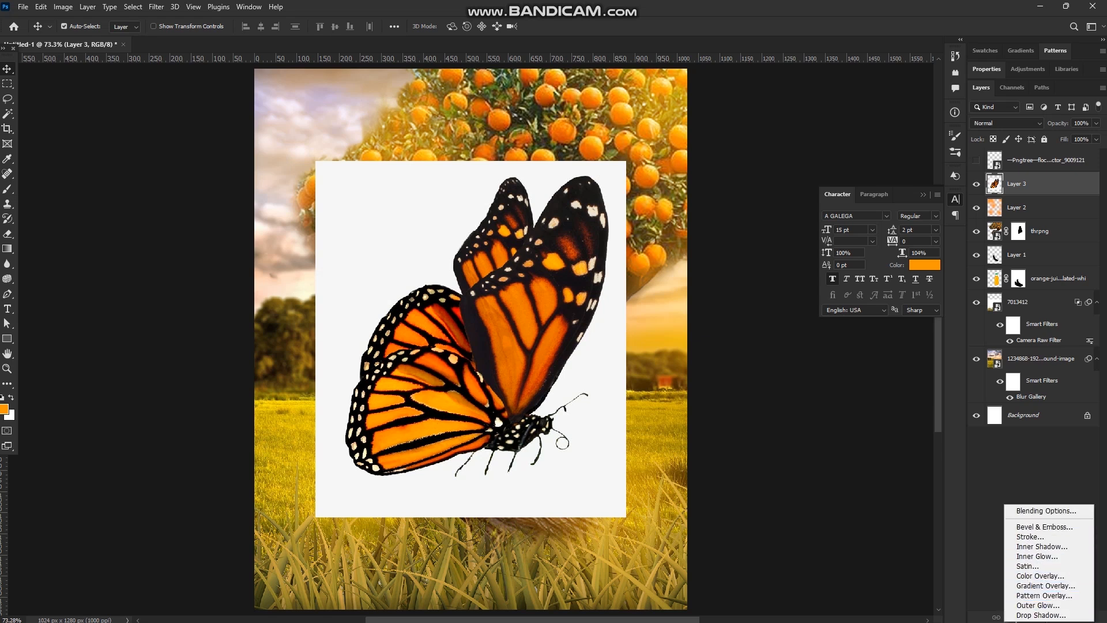
left_click(1046, 511)
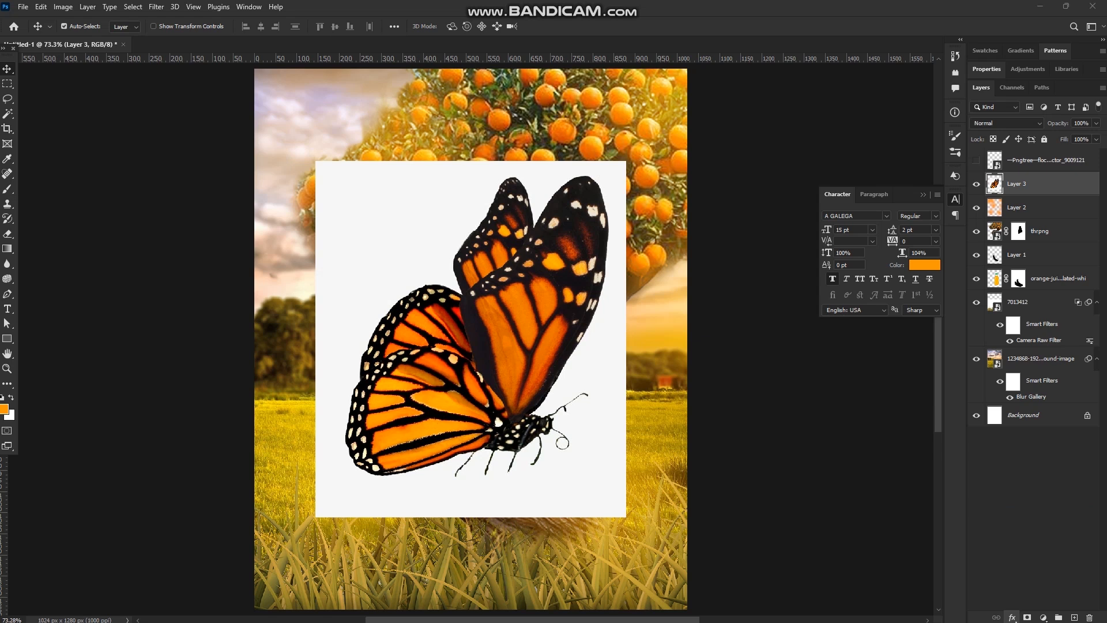
left_click_drag(952, 348, 926, 348)
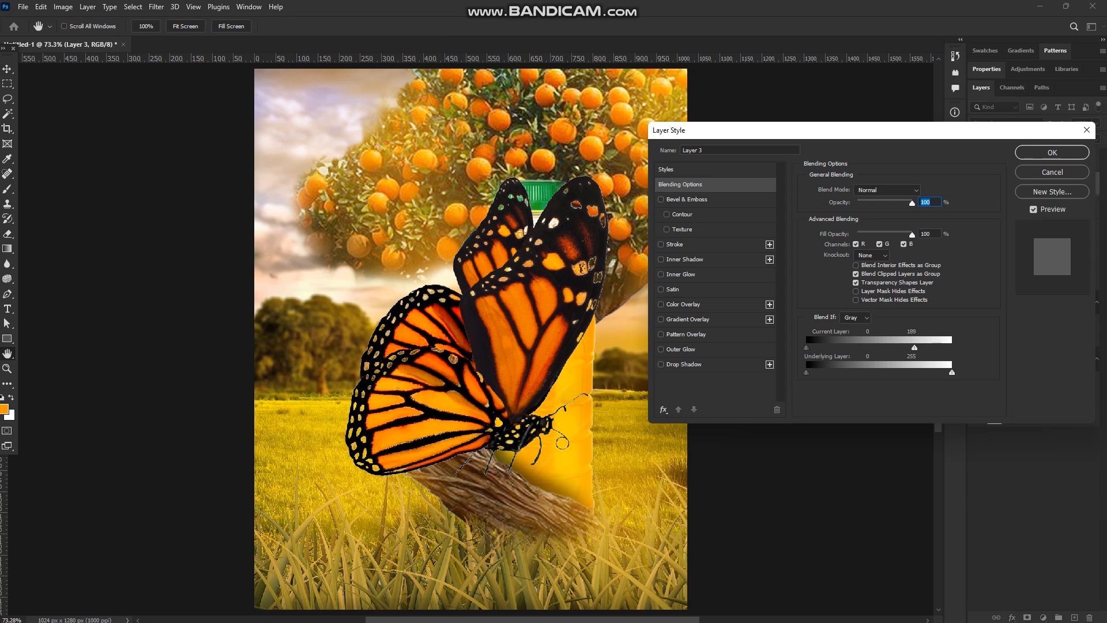
key("Return")
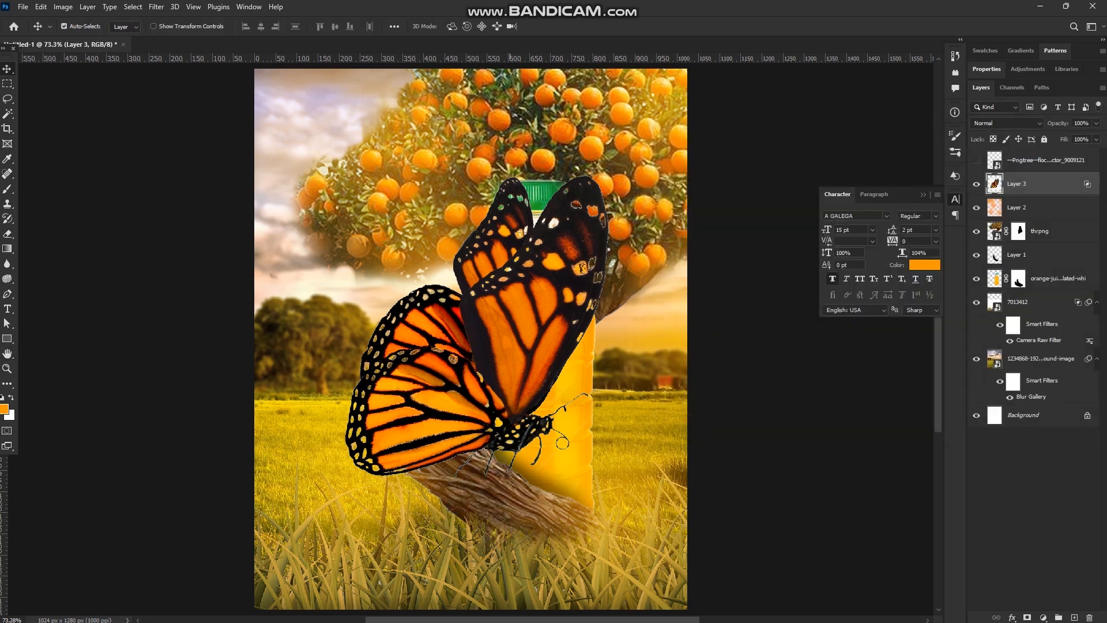
Step: Shrink the butterfly onto the top of the trunk's bend and place a copy on the other side of the bottle
key("ctrl+t")
left_click_drag(625, 161, 505, 300)
left_click_drag(479, 337, 630, 297)
key("ctrl+z")
key("Up")
key("Up")
key("Up")
key("Up")
key("Up")
key("Right")
key("Return")
Step: Flip the copied butterfly horizontally, lower it beside the bottle's body, and place another copy next to the green cap
key("ctrl+t")
right_click(638, 298)
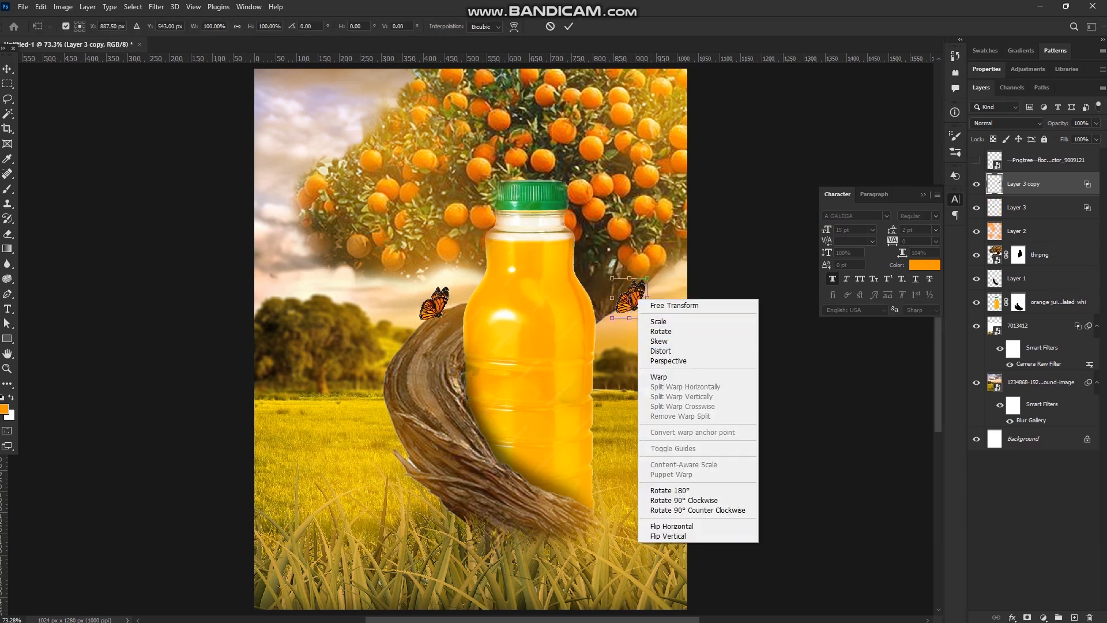
left_click(672, 526)
left_click_drag(629, 297, 617, 358)
key("Return")
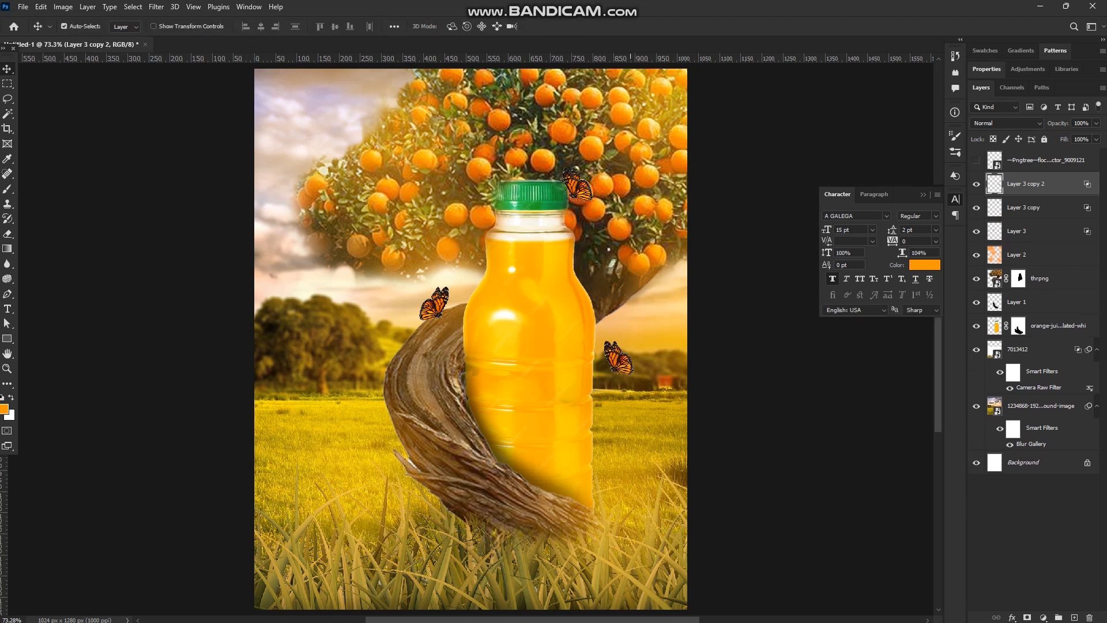
Step: Apply a Motion Blur with a 0° angle and 6-pixel distance to the butterfly next to the cap
left_click(156, 6)
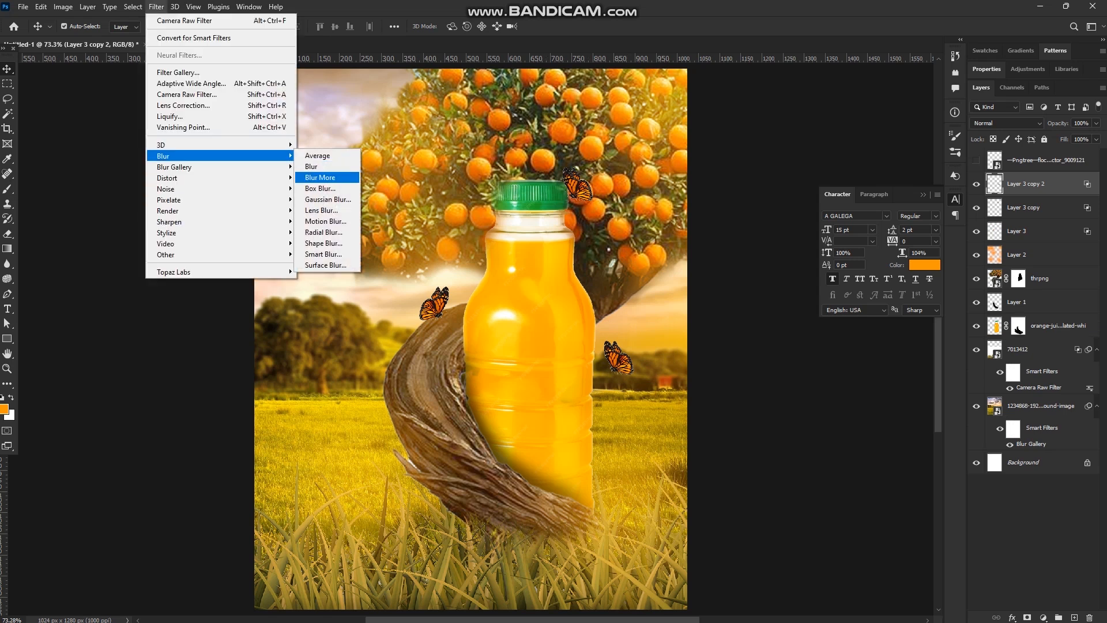
mouse_move(219, 156)
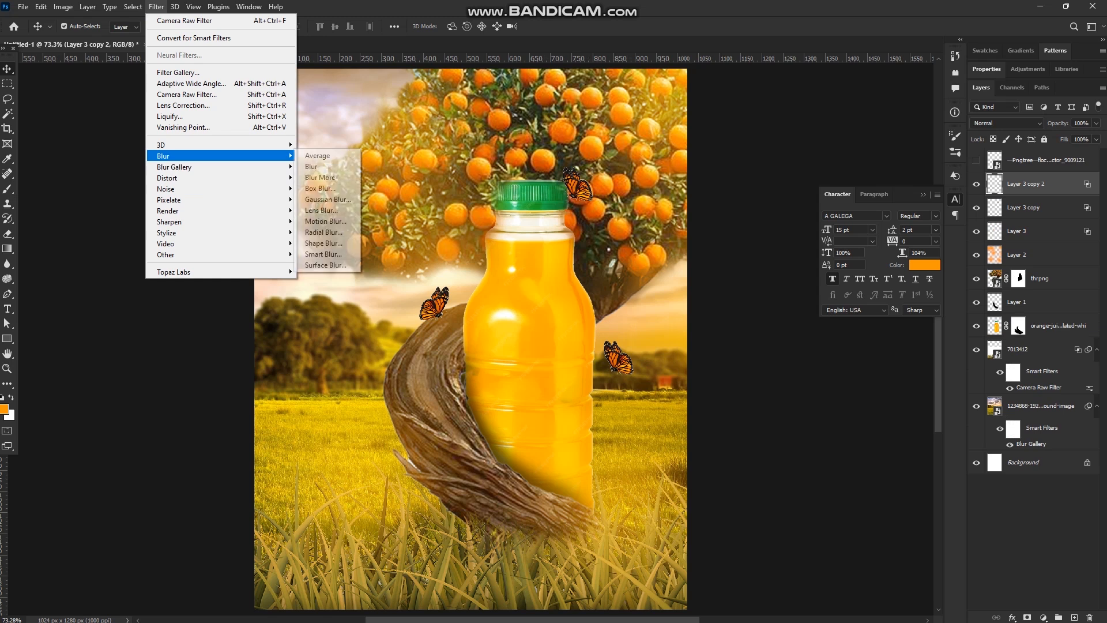
left_click(325, 221)
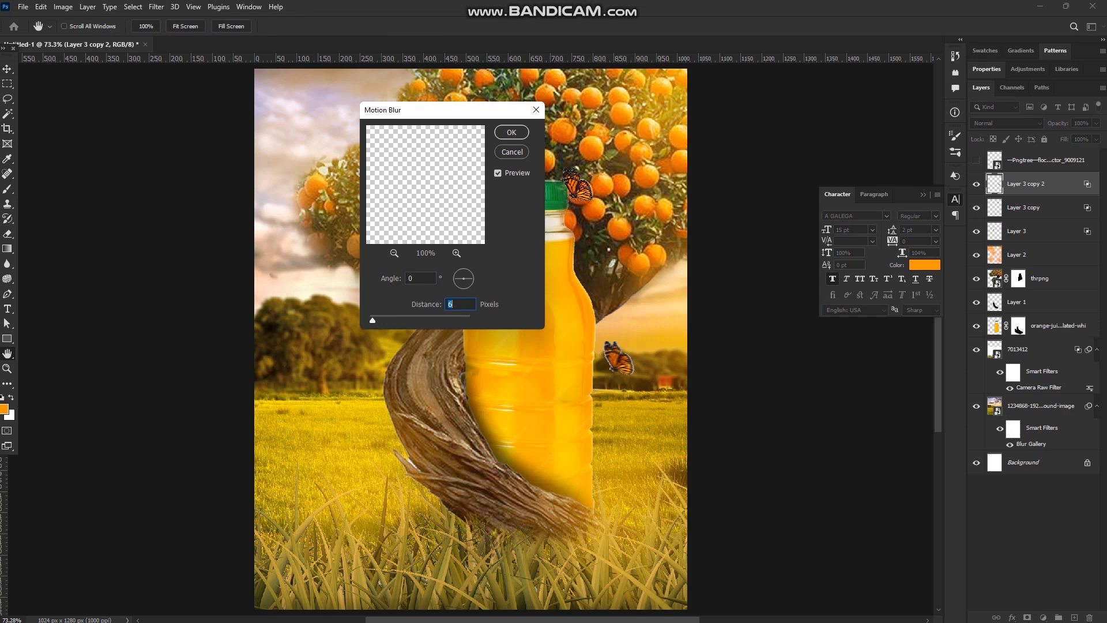
key("Return")
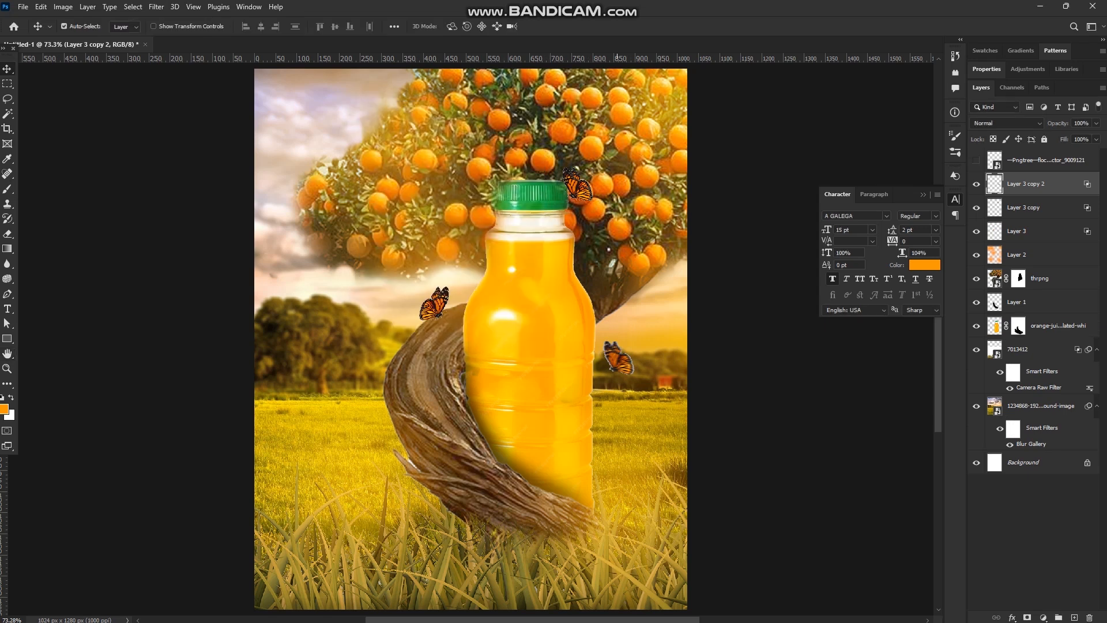
Step: Duplicate a butterfly onto the trunk's lower outer bend and flip the copy horizontally
left_click_drag(617, 358, 383, 464)
key("ctrl+t")
right_click(384, 472)
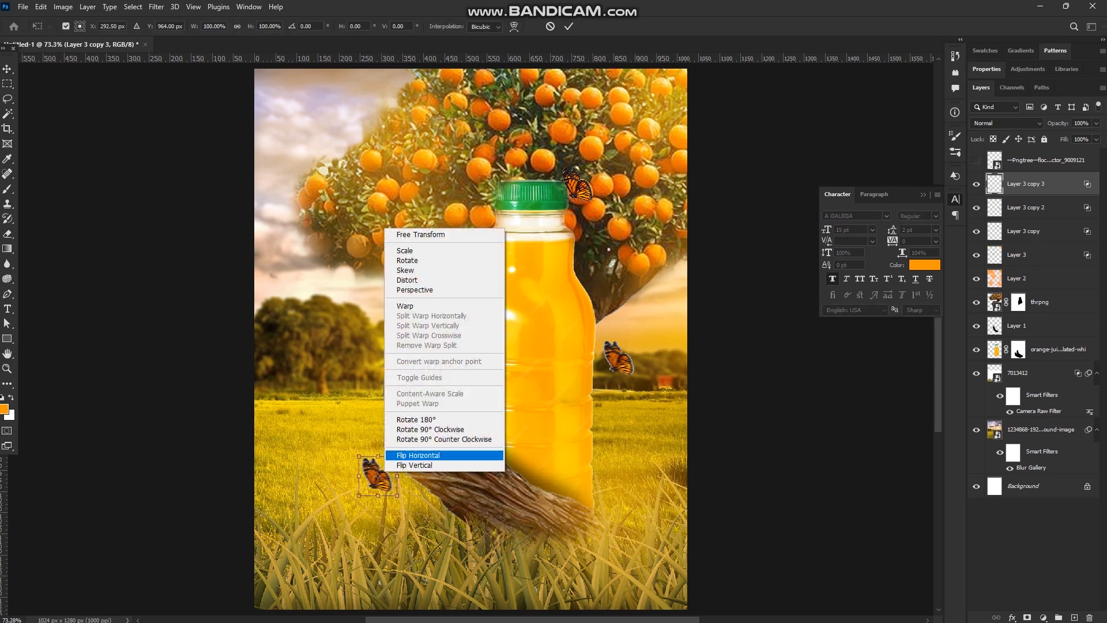
left_click(404, 455)
left_click_drag(396, 453, 402, 453)
key("Return")
Step: Show the flock of flying birds layer and group all layers above the Background
left_click(976, 159)
left_click(1038, 160)
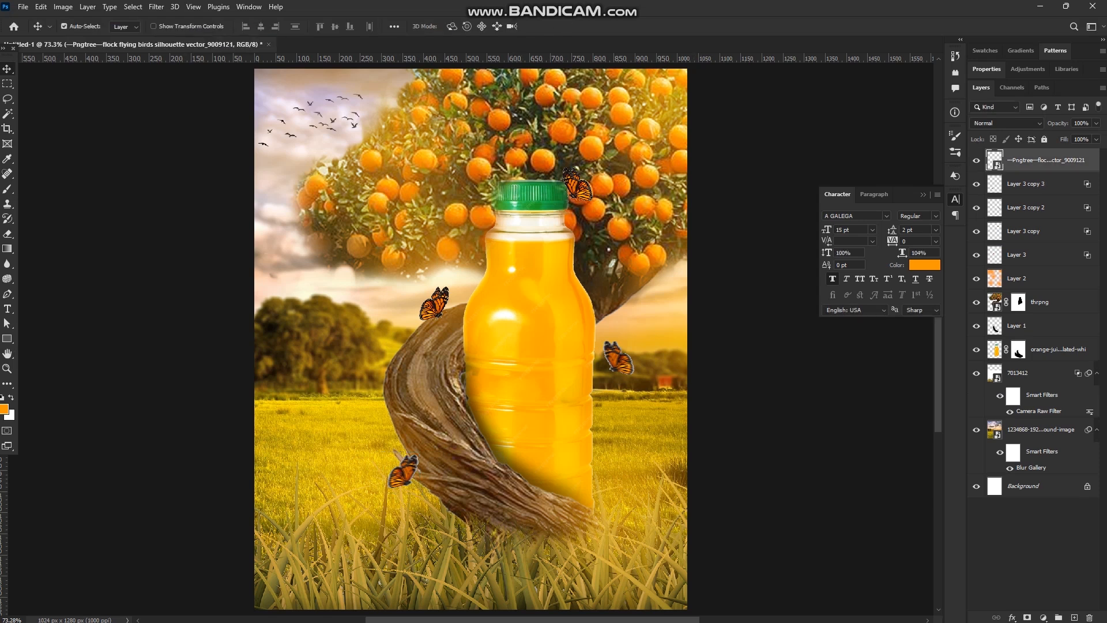
key("ctrl+alt+a")
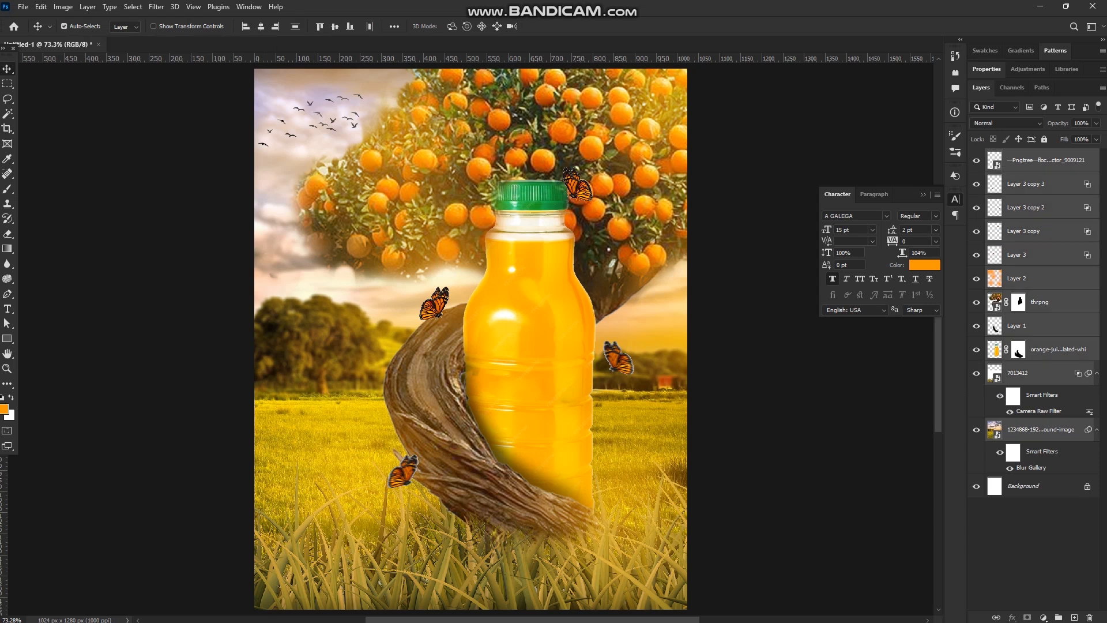
key("ctrl+g")
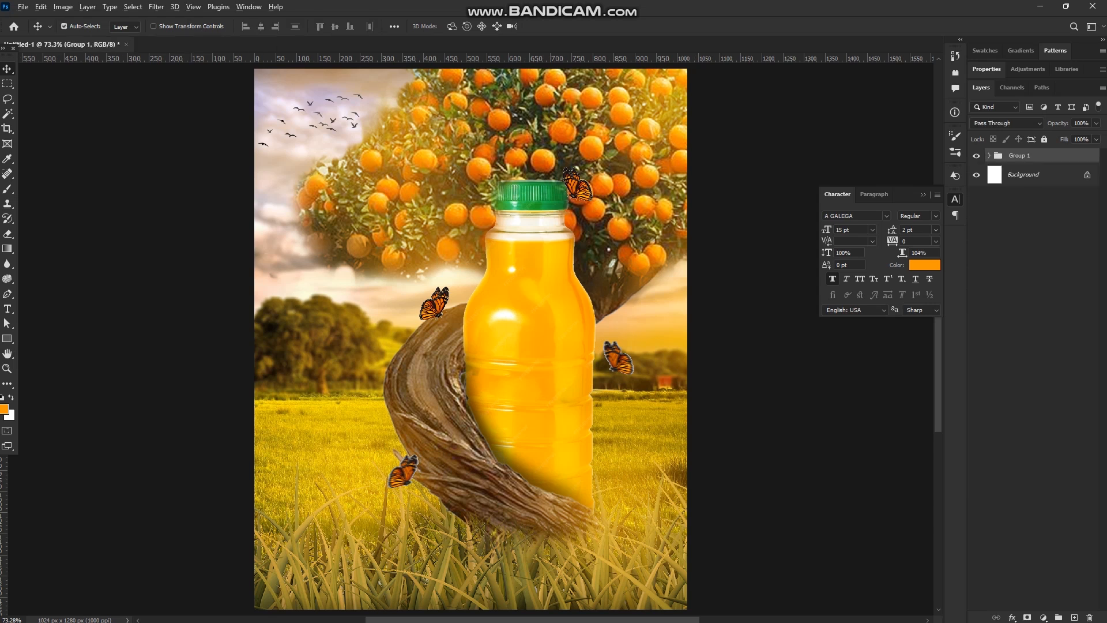
Step: Stamp all visible layers into a new layer and shift its Camera Raw hues to Yellows -31 and Greens -72
key("ctrl+shift+alt+e")
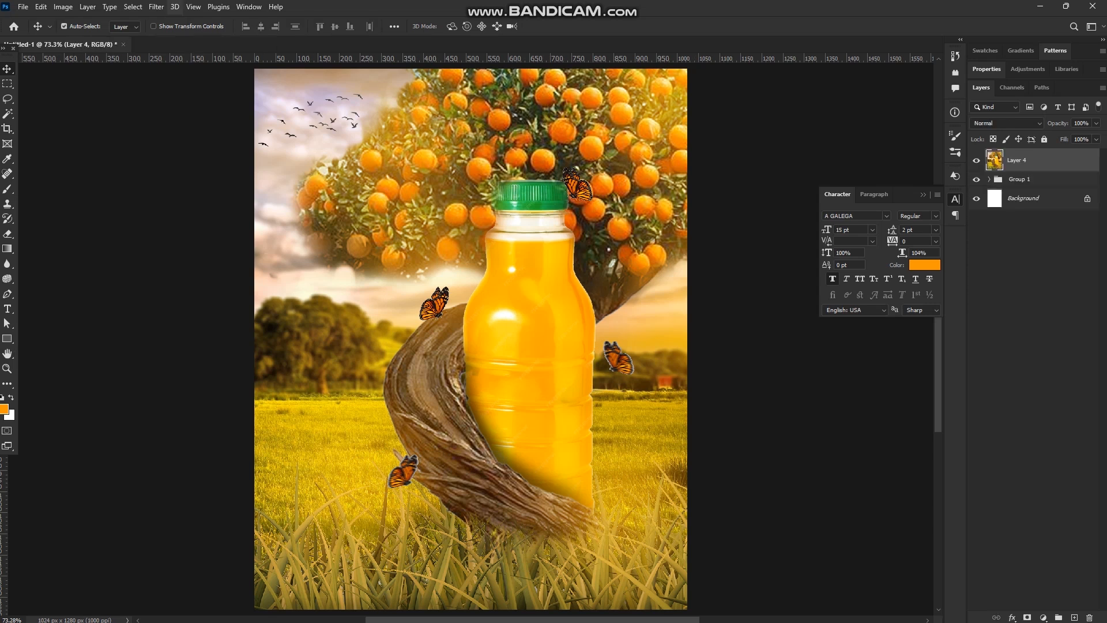
left_click(156, 7)
left_click(187, 95)
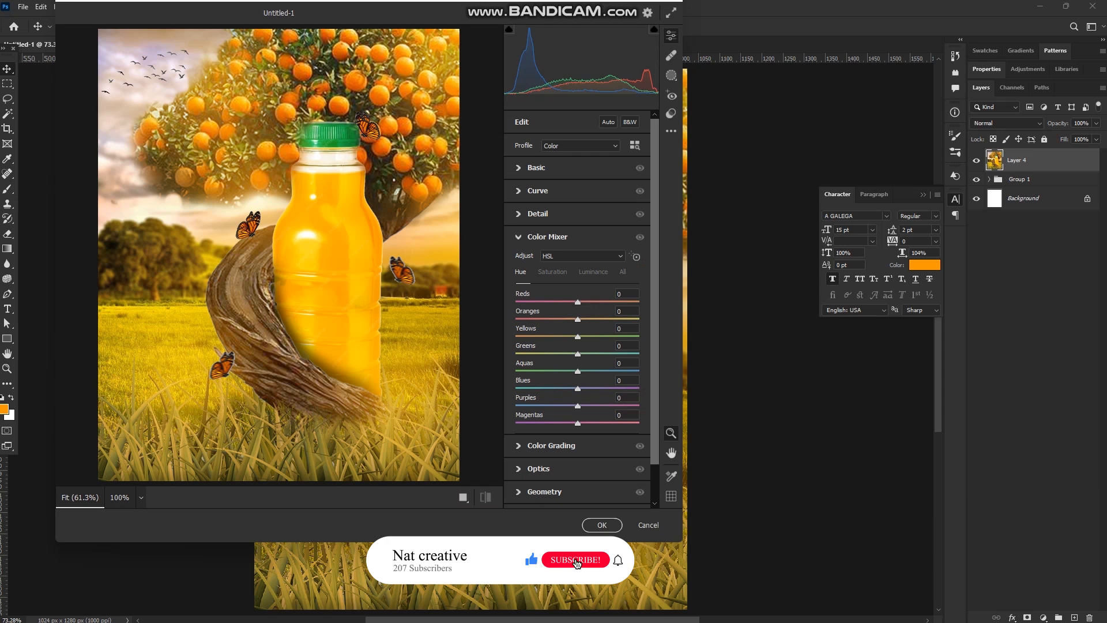
left_click_drag(578, 337, 531, 354)
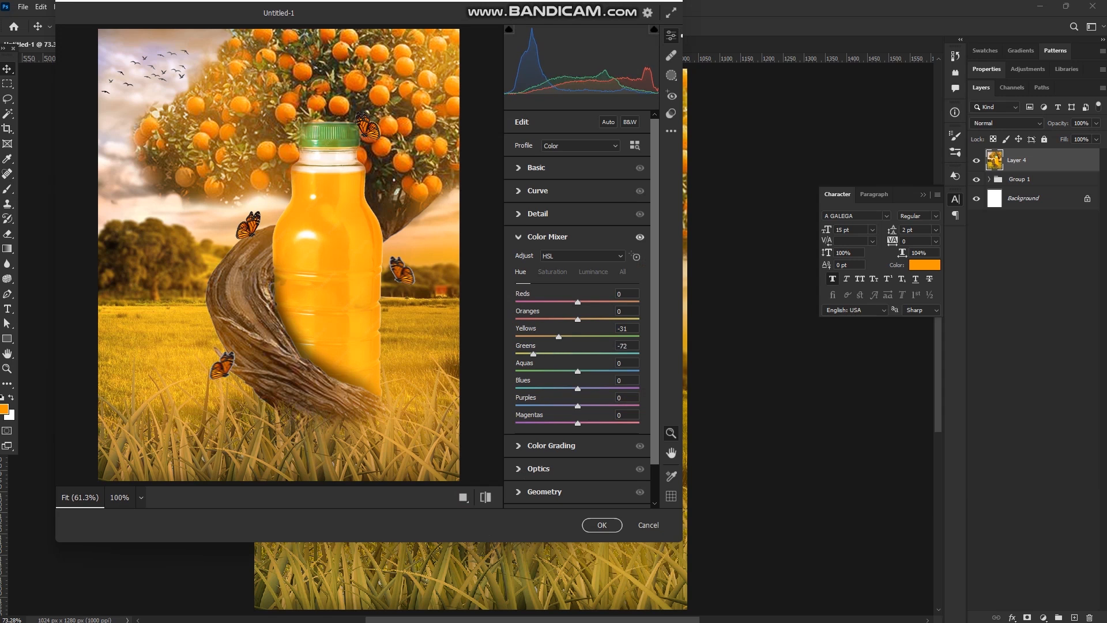
Step: Set Texture +37, Whites +27, Shadows -37, Highlights +18, Clarity +10 and Contrast +10 in the Camera Raw basic adjustments
left_click(536, 168)
left_click_drag(578, 259, 578, 259)
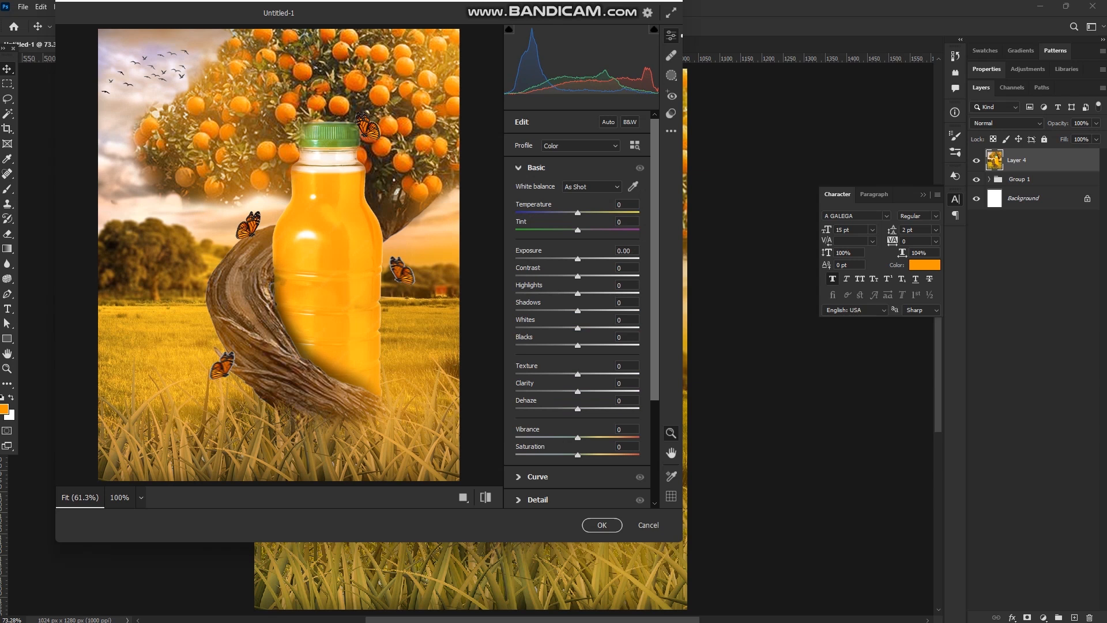
left_click_drag(587, 374, 601, 374)
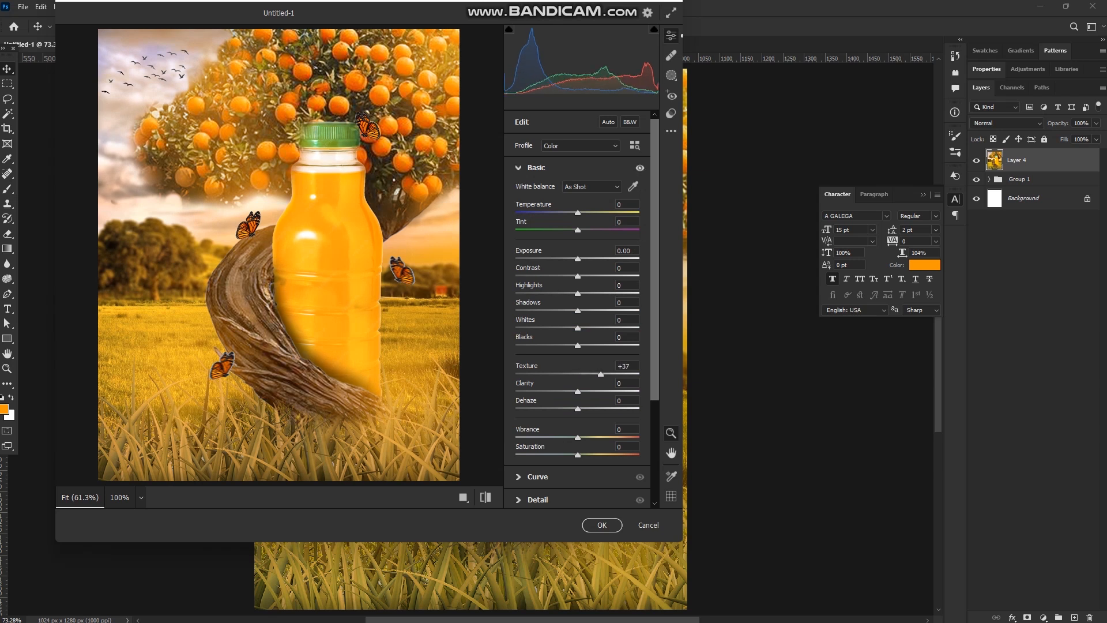
left_click_drag(578, 328, 553, 311)
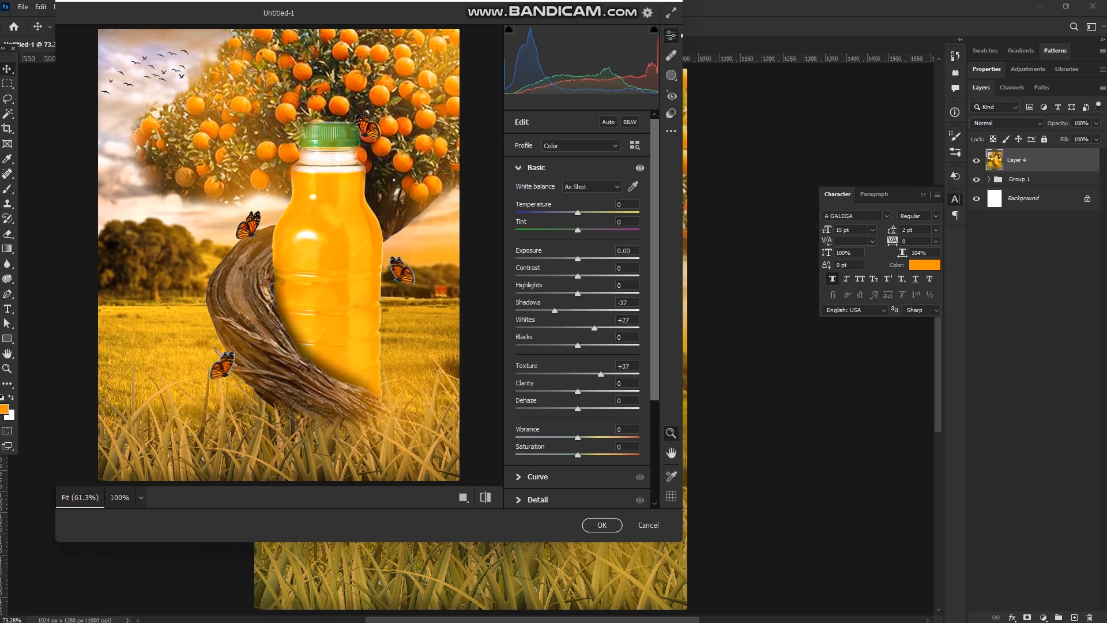
left_click_drag(577, 293, 589, 293)
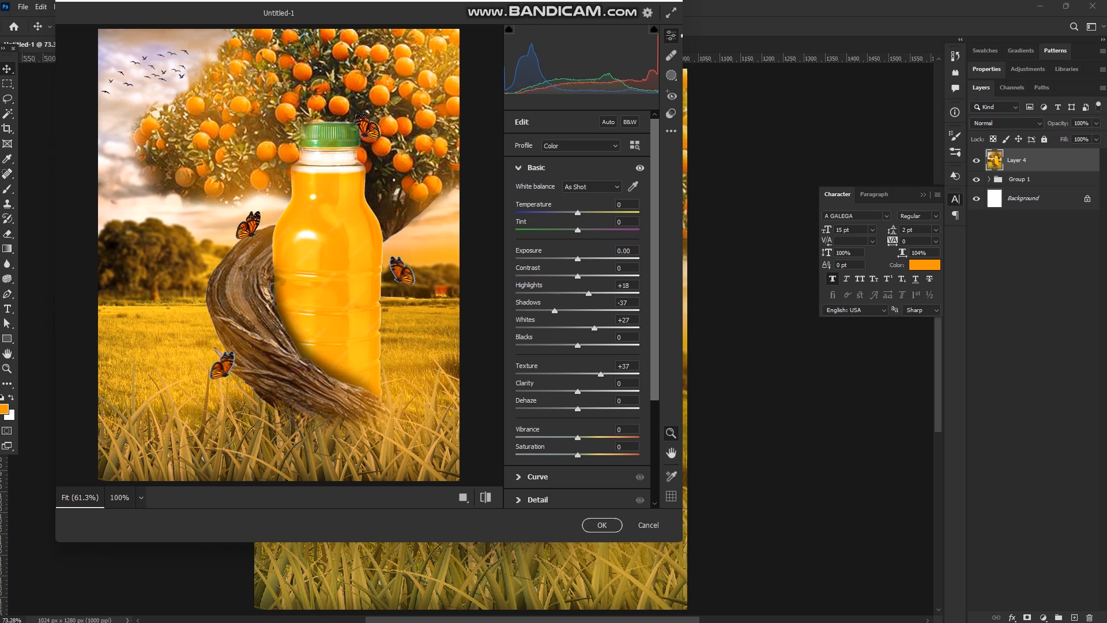
left_click_drag(579, 392, 584, 392)
left_click_drag(580, 277, 584, 277)
Step: Colour grade the midtones towards orange, shadows to hue 39, saturation 22, and highlights to hue 52, saturation 18, and apply the filter
scroll(577, 288, "down", 5)
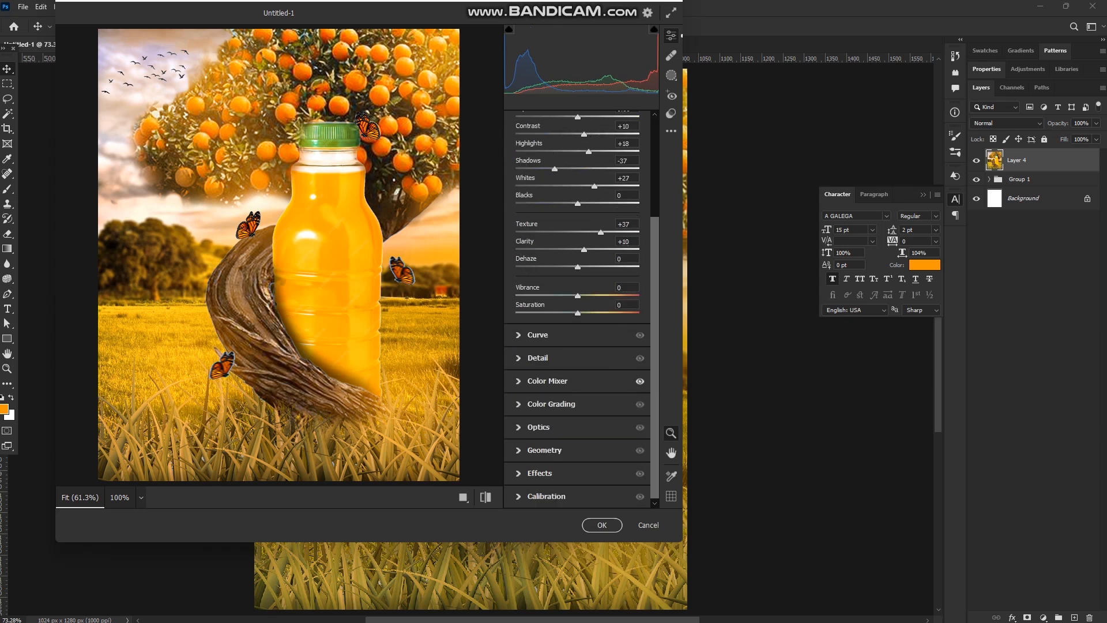
left_click(538, 335)
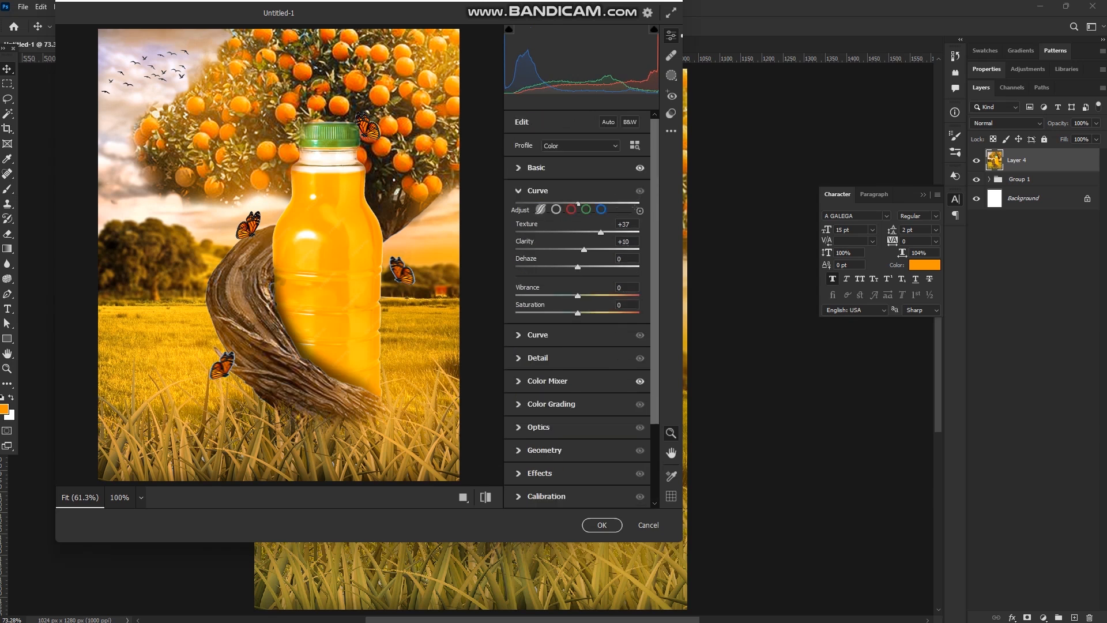
left_click(538, 191)
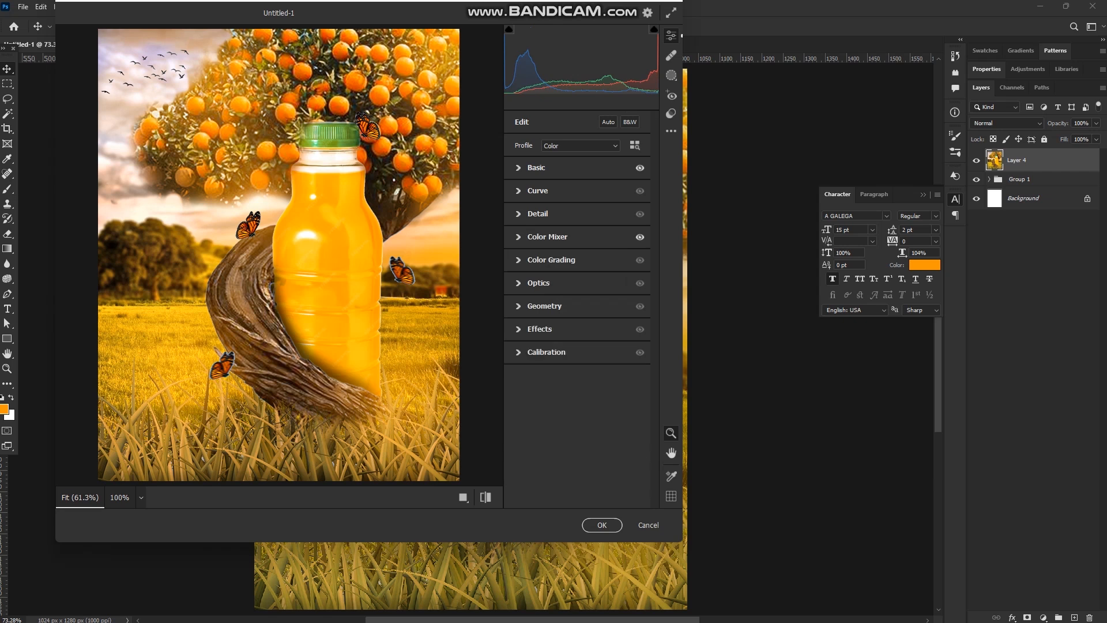
left_click(551, 260)
scroll(577, 289, "down", 2)
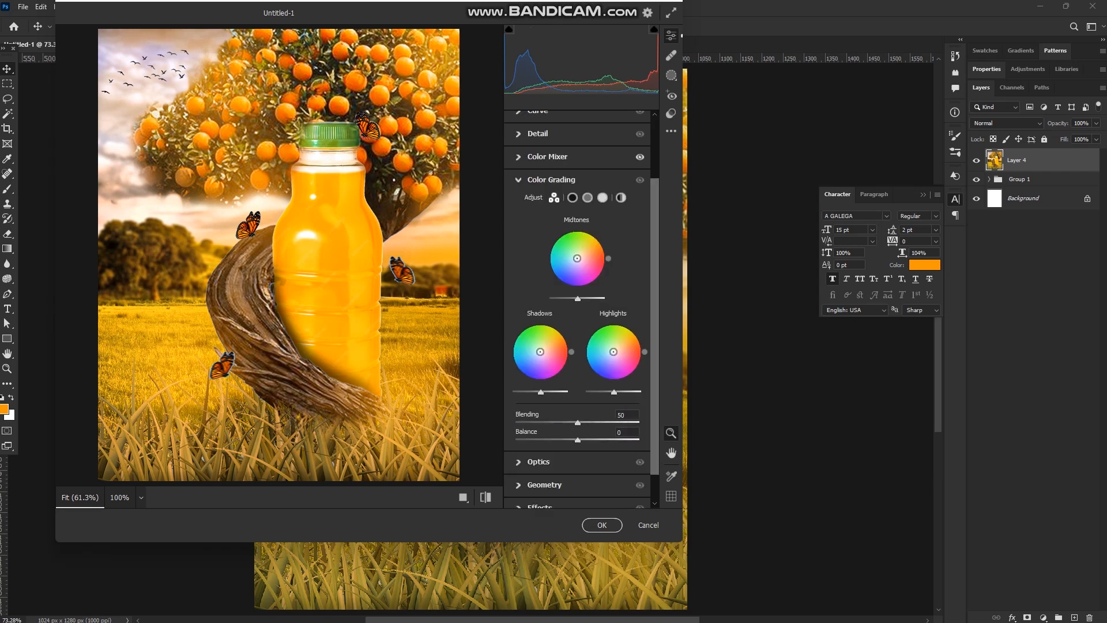
left_click_drag(577, 257, 585, 256)
left_click_drag(541, 352, 544, 348)
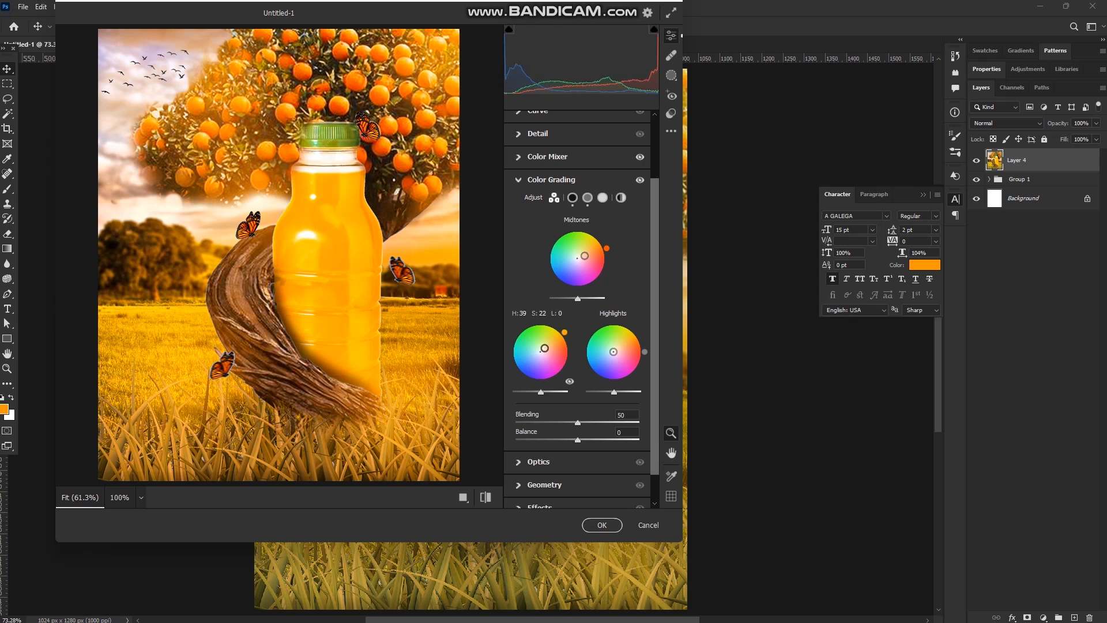
left_click_drag(613, 352, 616, 348)
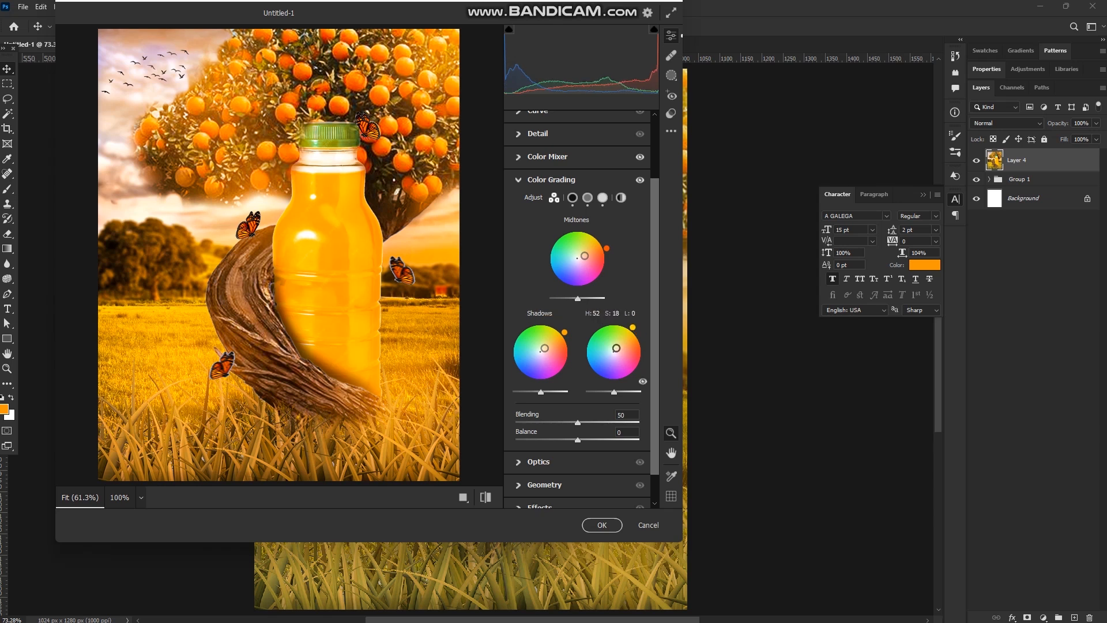
left_click(601, 525)
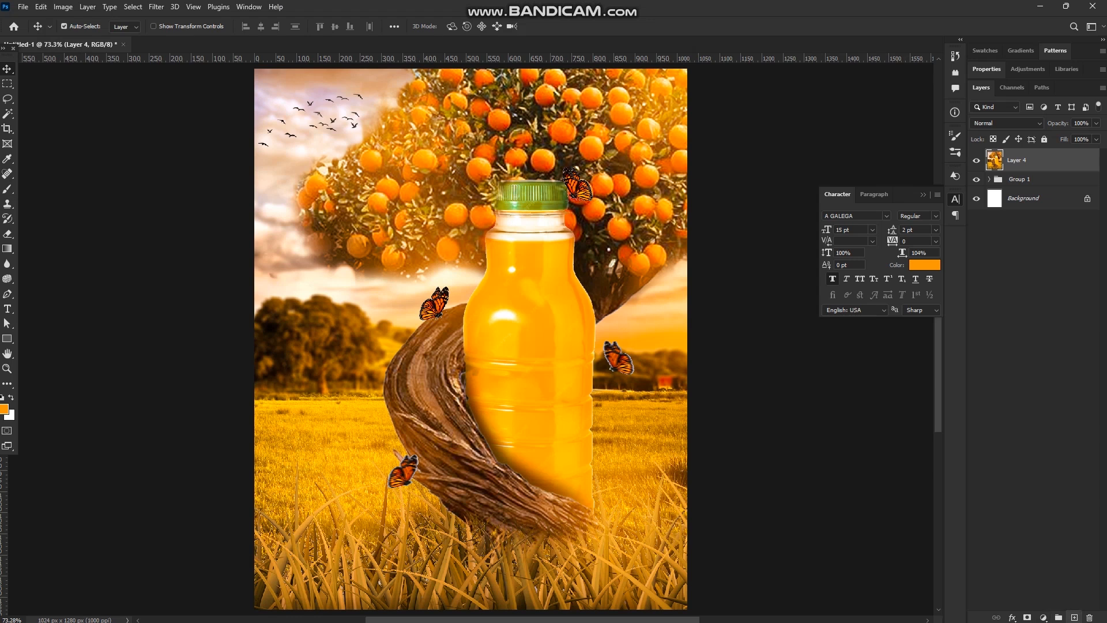
Step: Start a text layer over the distant trees with 5 pt white (ffffff) SurGraphics type
left_click(1074, 617)
left_click(7, 308)
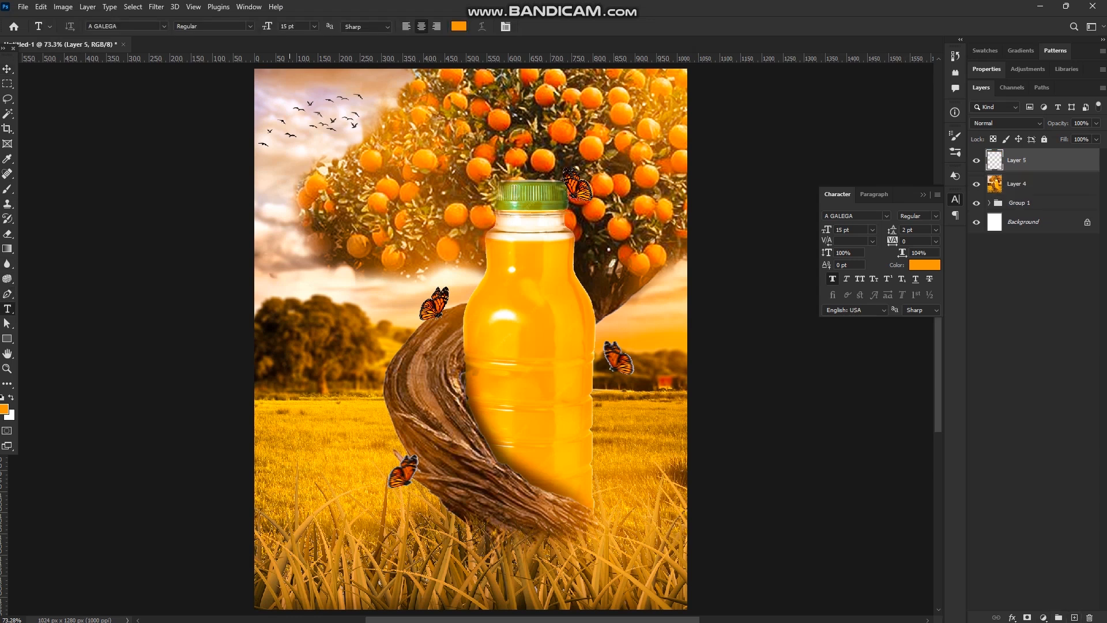
left_click(306, 333)
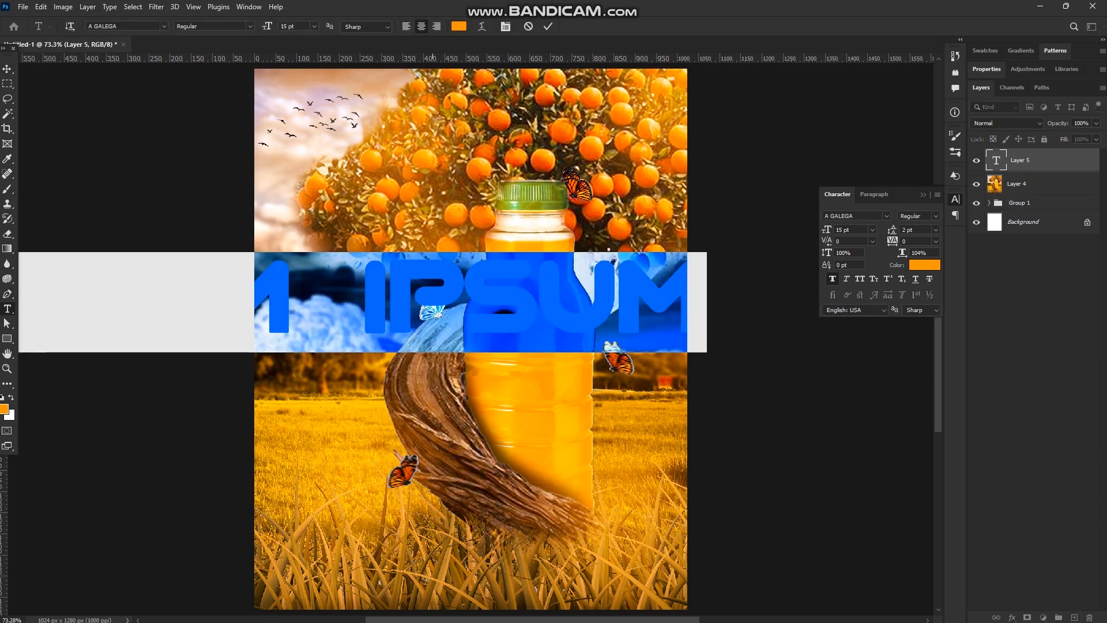
left_click_drag(267, 26, 261, 25)
left_click(459, 25)
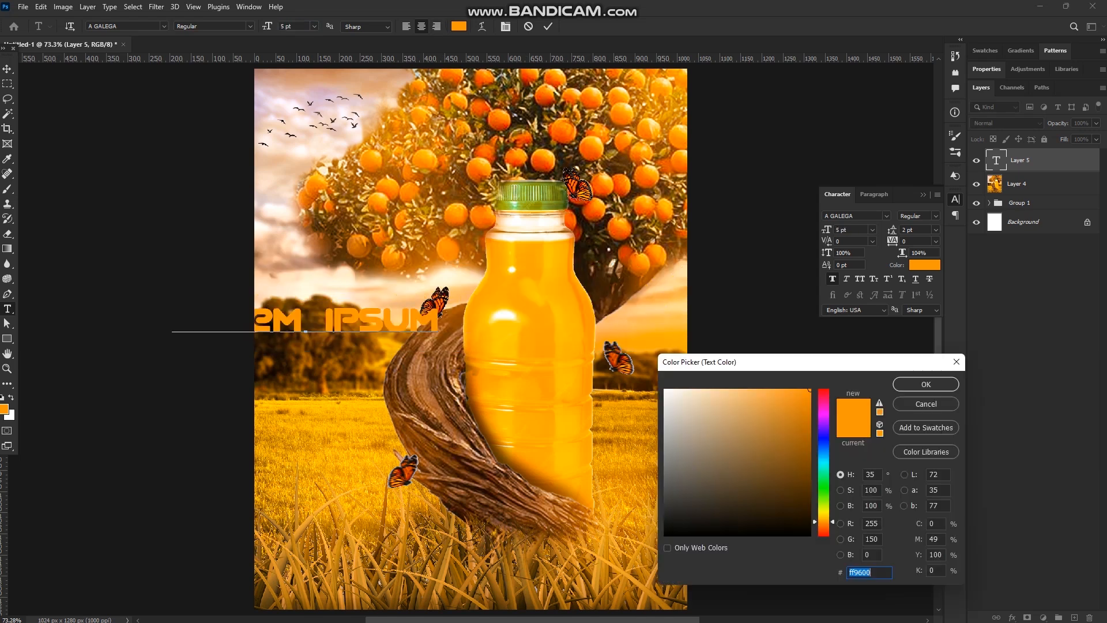
type("ffffff")
left_click(926, 384)
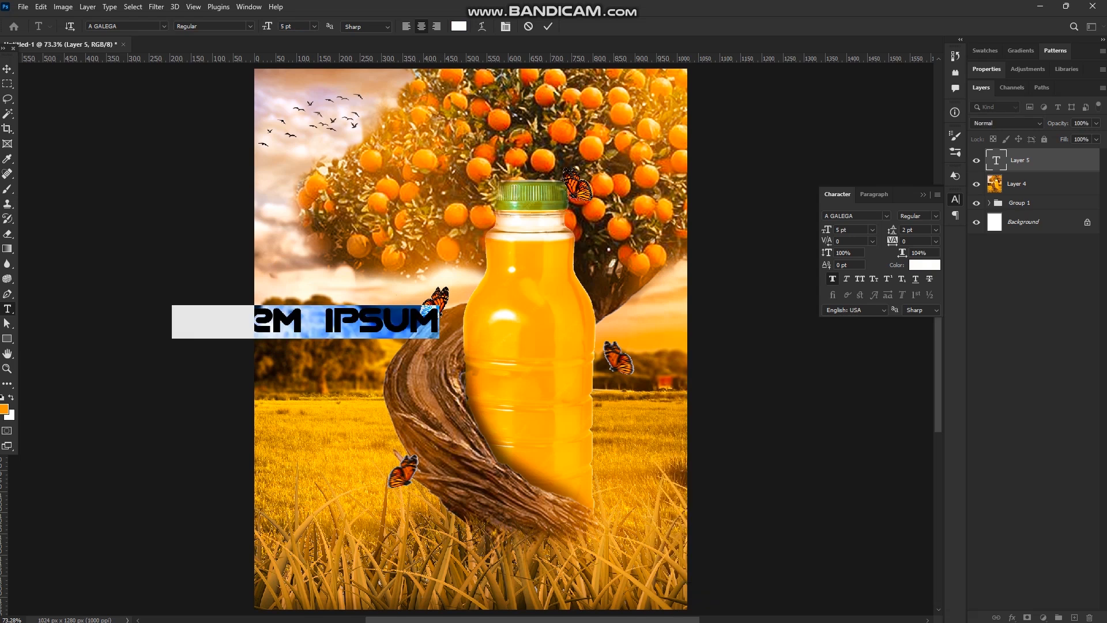
left_click(887, 216)
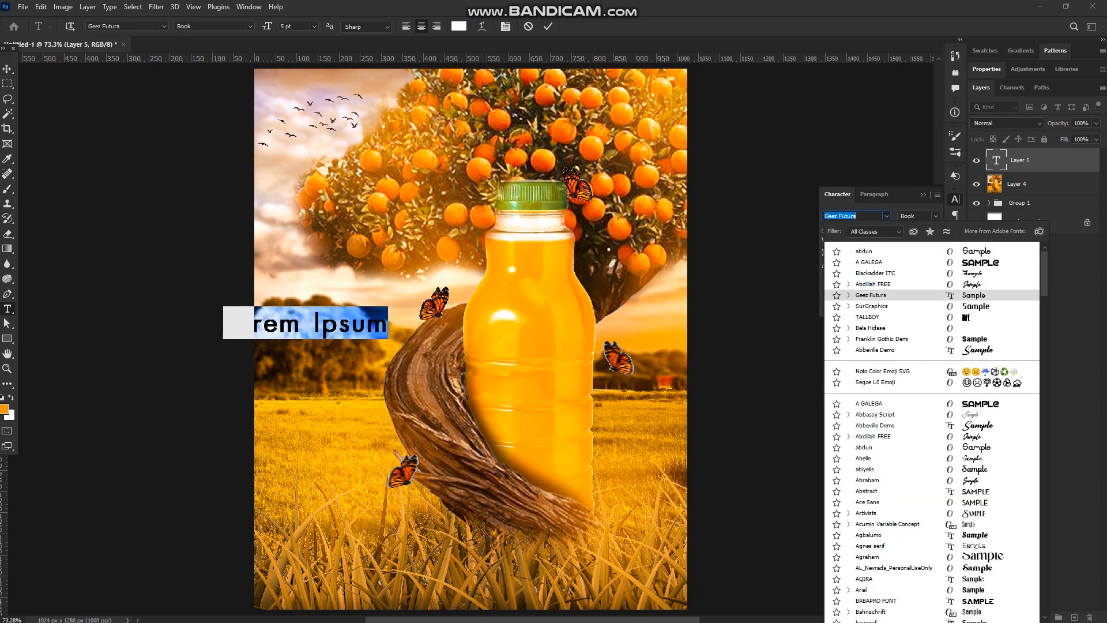
left_click(872, 306)
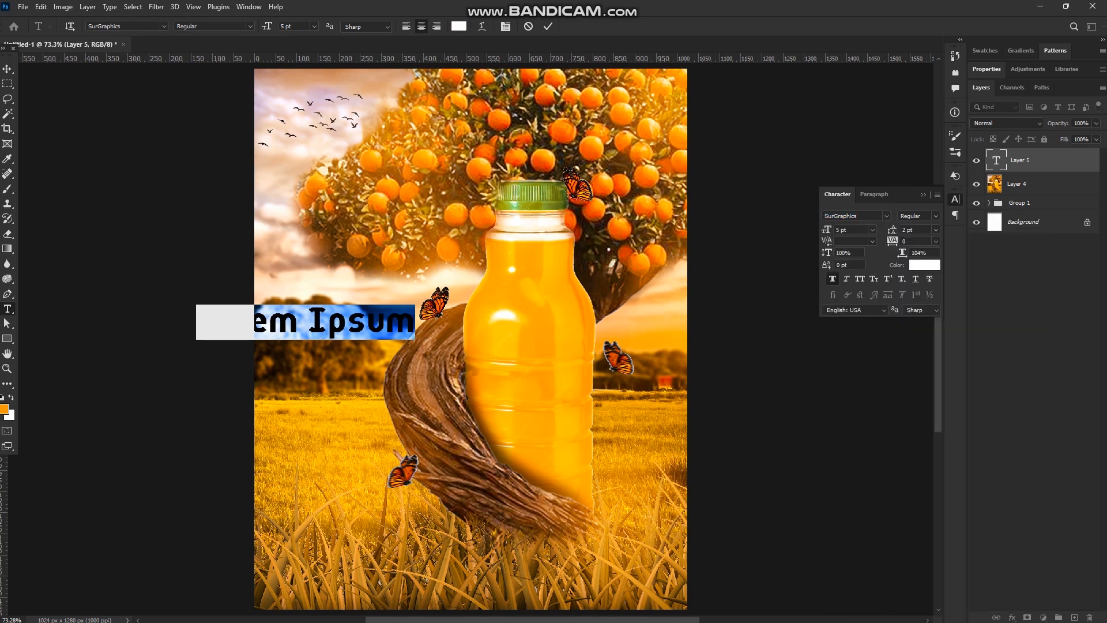
Step: Replace the placeholder text with the two-line Amharic slogan "ልዩ ጣእም"
key("BackSpace")
type("lui")
key("BackSpace")
key("BackSpace")
key("BackSpace")
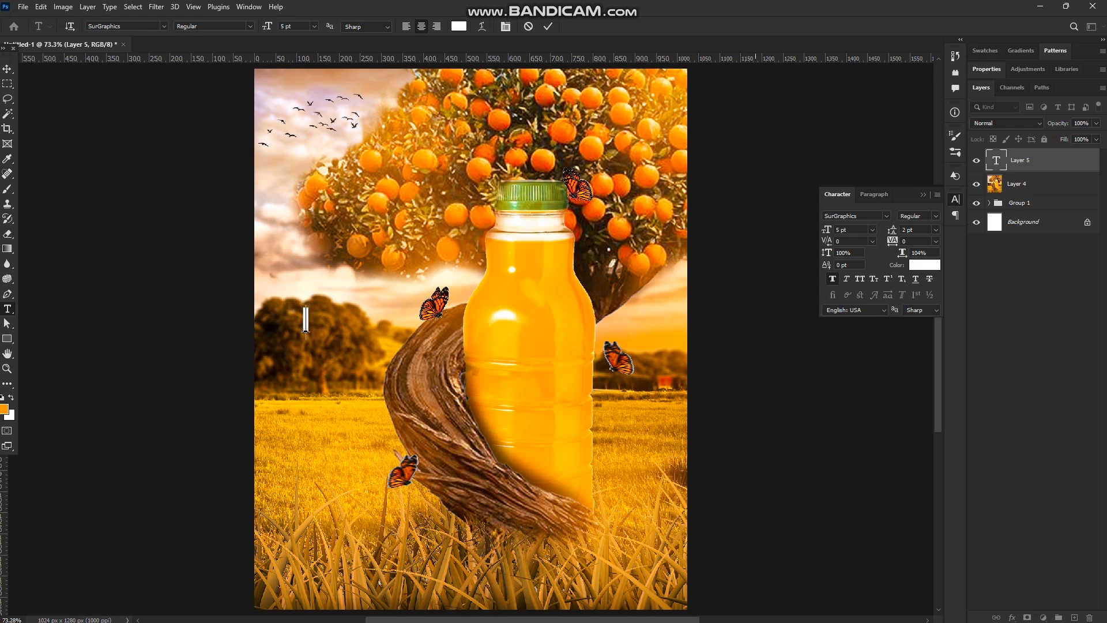
type("lui")
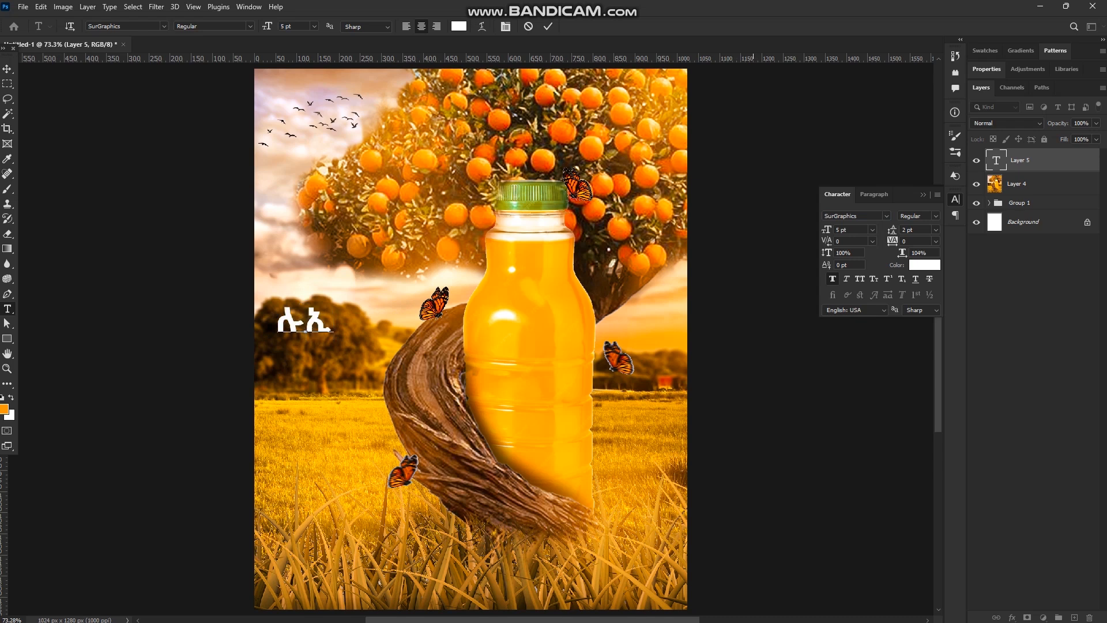
key("BackSpace")
key("BackSpace")
type("ልu")
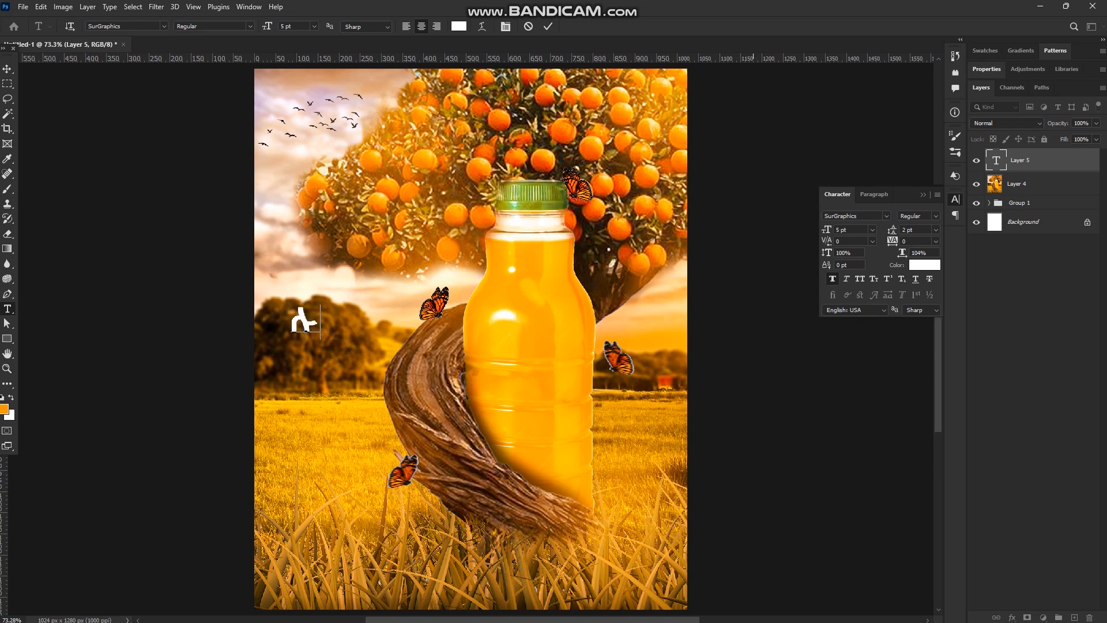
key("BackSpace")
type("lyu")
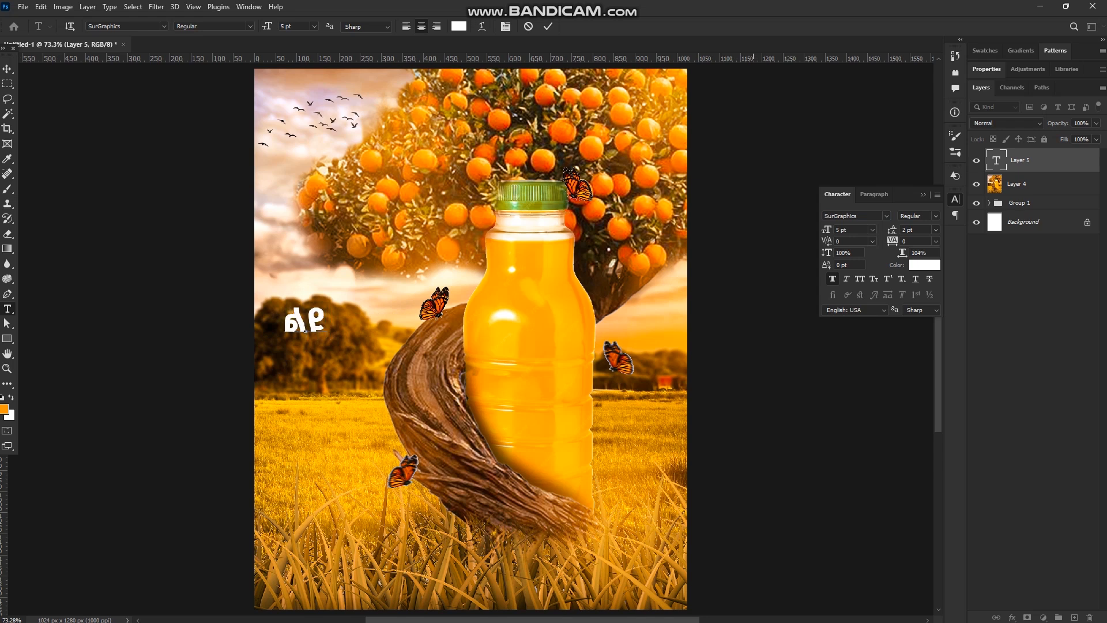
type("ጣእም")
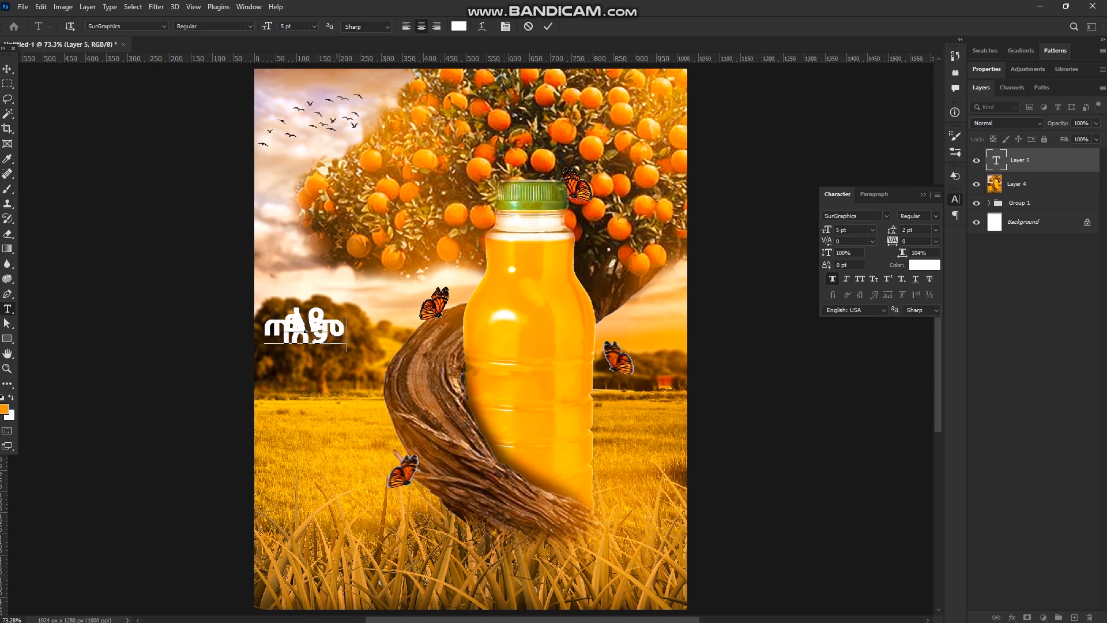
Step: Format the slogan at 9 pt with 9 pt leading and -60 tracking, and place it over the field beside the trunk
key("ctrl+a")
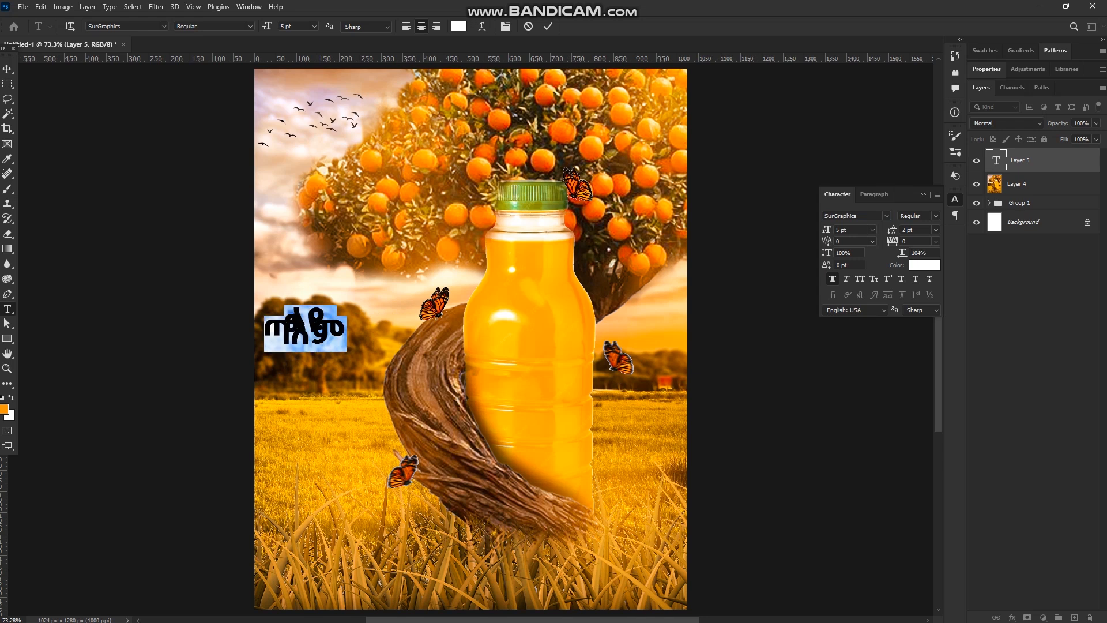
left_click_drag(892, 229, 896, 229)
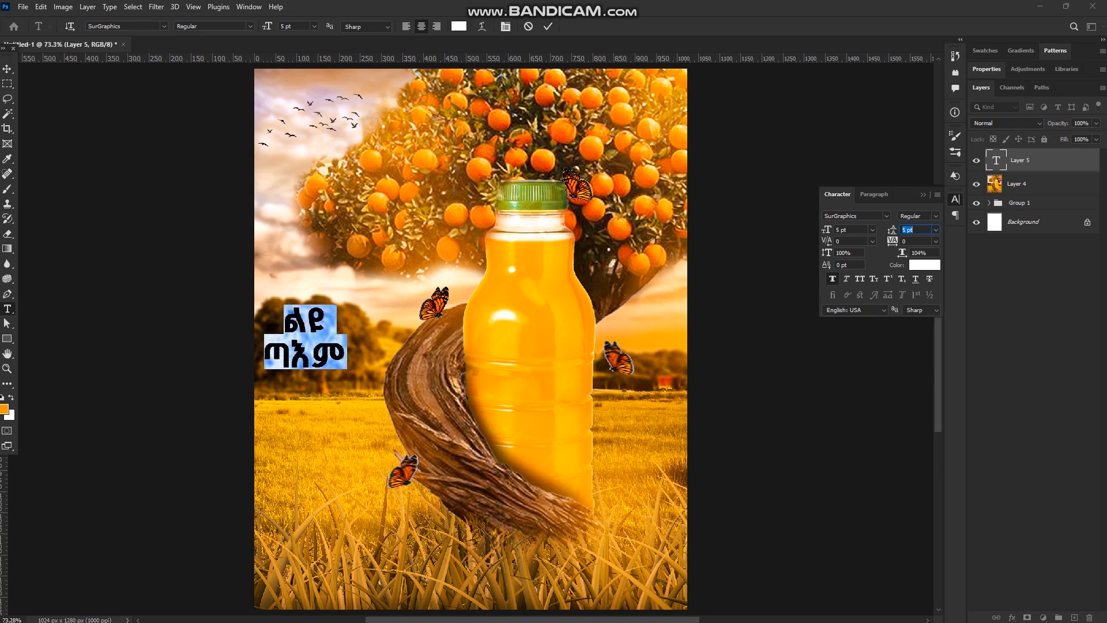
left_click_drag(303, 398, 311, 476)
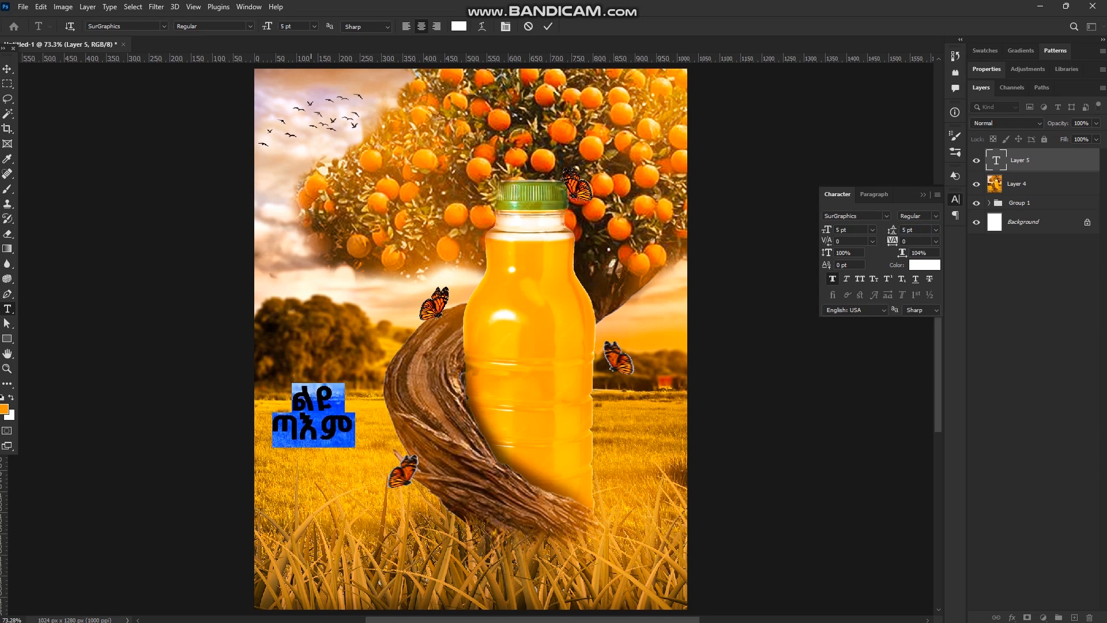
left_click_drag(827, 229, 832, 230)
left_click_drag(355, 493, 380, 499)
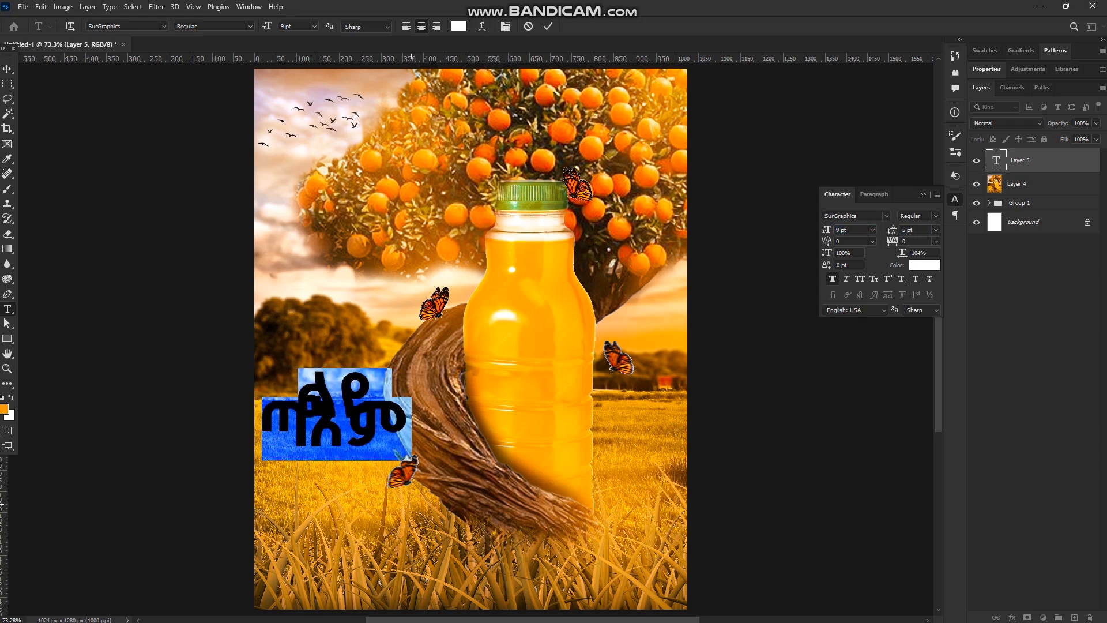
left_click_drag(892, 230, 888, 241)
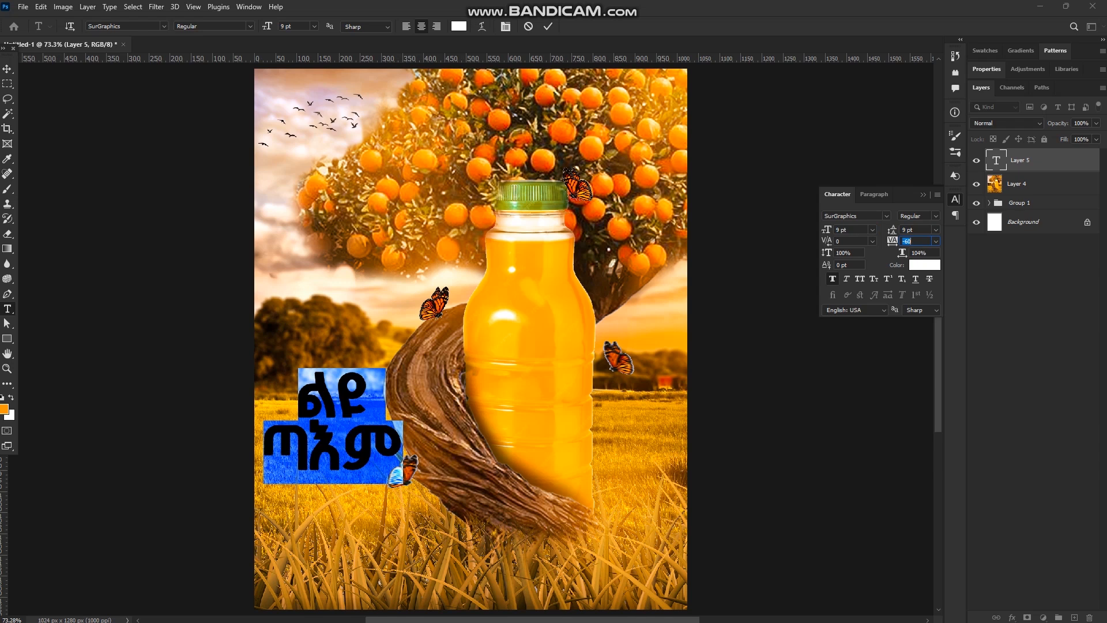
left_click(548, 26)
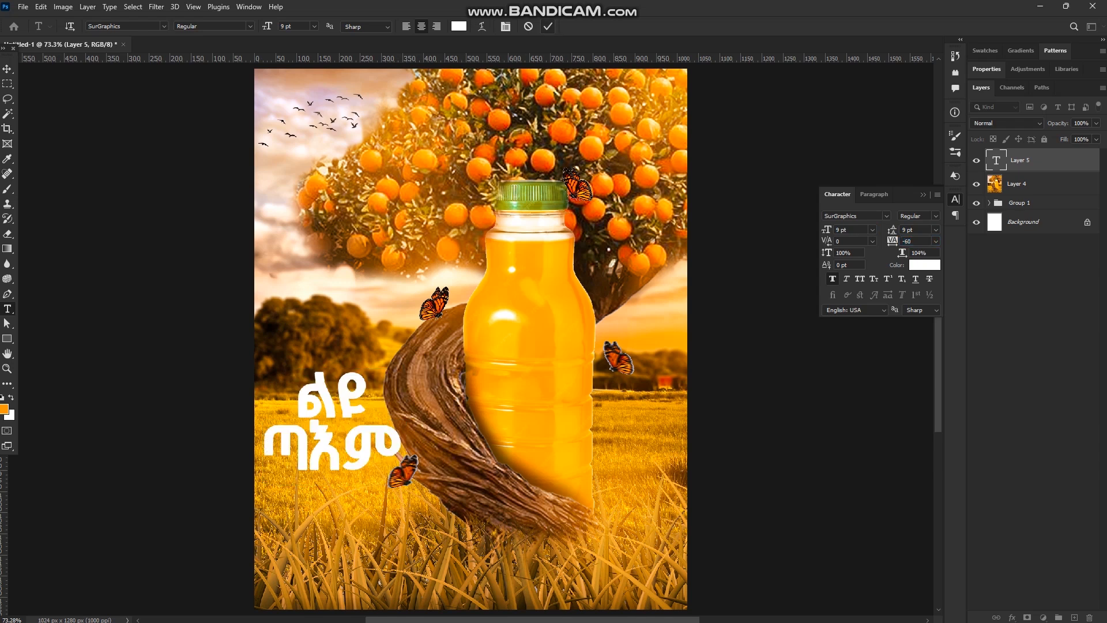
Step: Move the slogan up over the treeline and give it a drop shadow with 74% opacity, 8 px distance and 24 px size
key("v")
left_click_drag(355, 373, 346, 306)
left_click(1012, 617)
left_click(1028, 616)
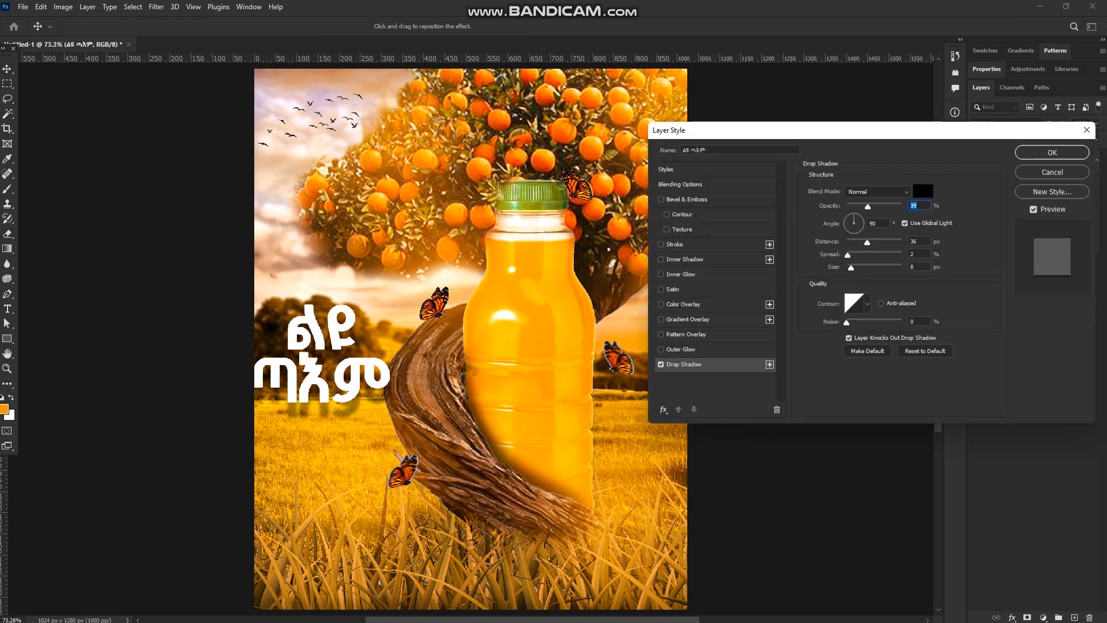
left_click_drag(867, 242, 888, 206)
left_click_drag(851, 268, 855, 268)
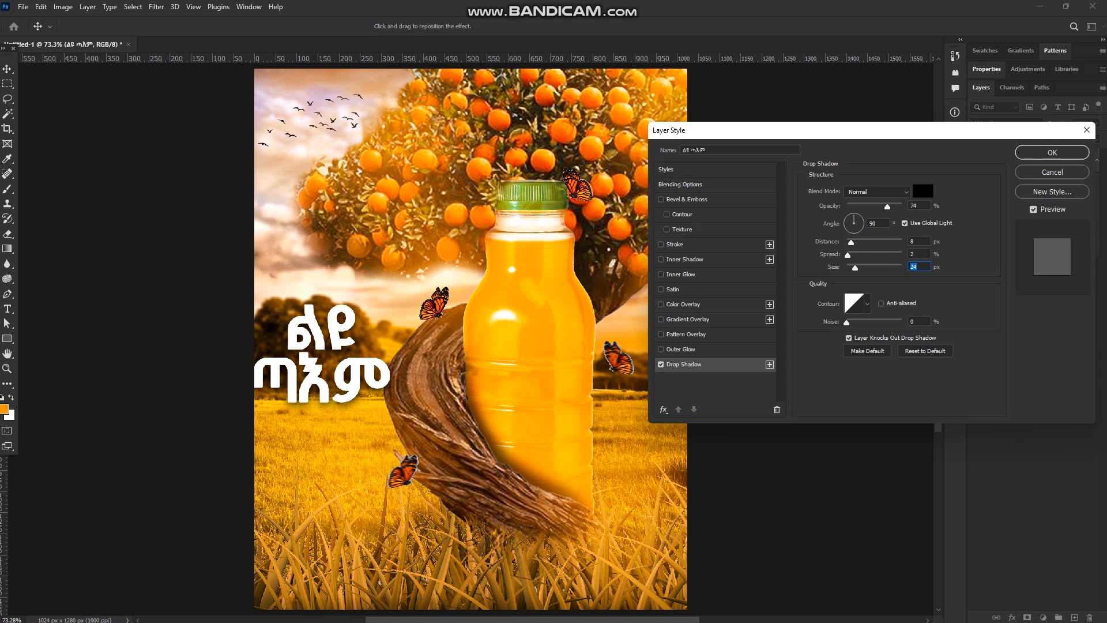
Step: Add an inner Bevel & Emboss to the slogan and set its highlight colour to white (ffffff)
left_click(687, 199)
left_click(927, 341)
type("ff0000")
left_click_drag(811, 390, 664, 390)
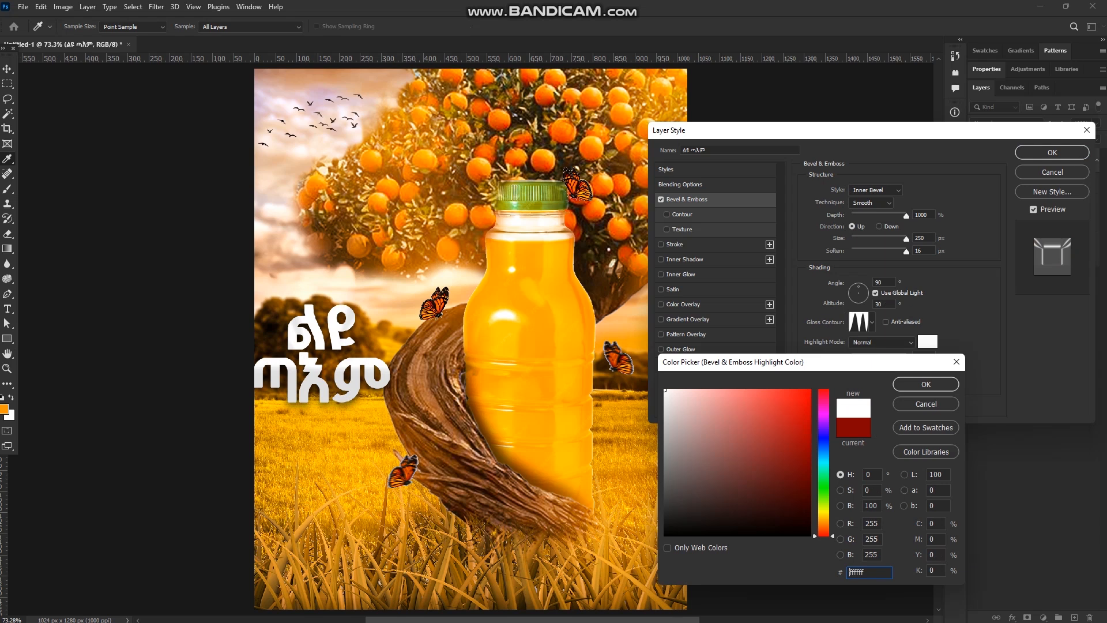
key("Return")
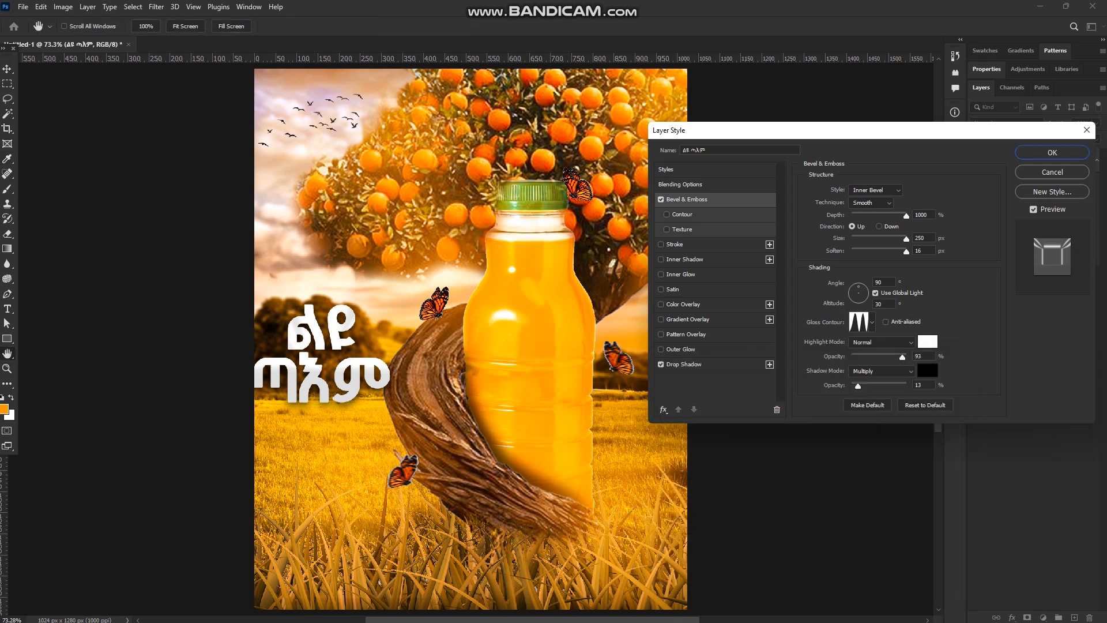
Step: Set the slogan's bevel shadow opacity to 21% and shift the slogan slightly down toward the trunk
left_click_drag(858, 385, 863, 385)
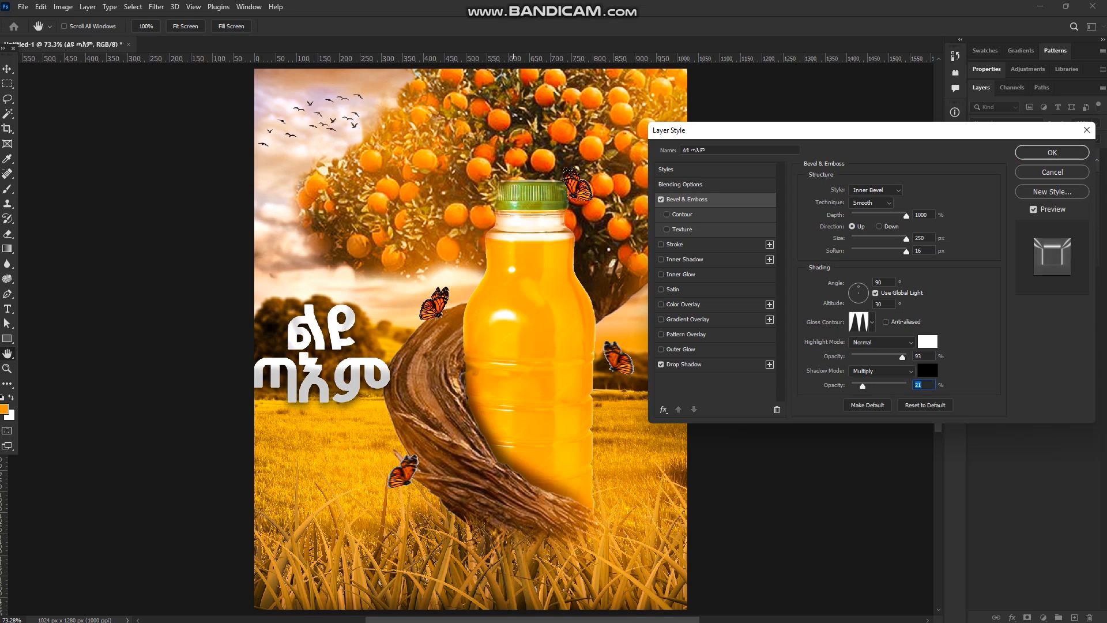
left_click(1052, 152)
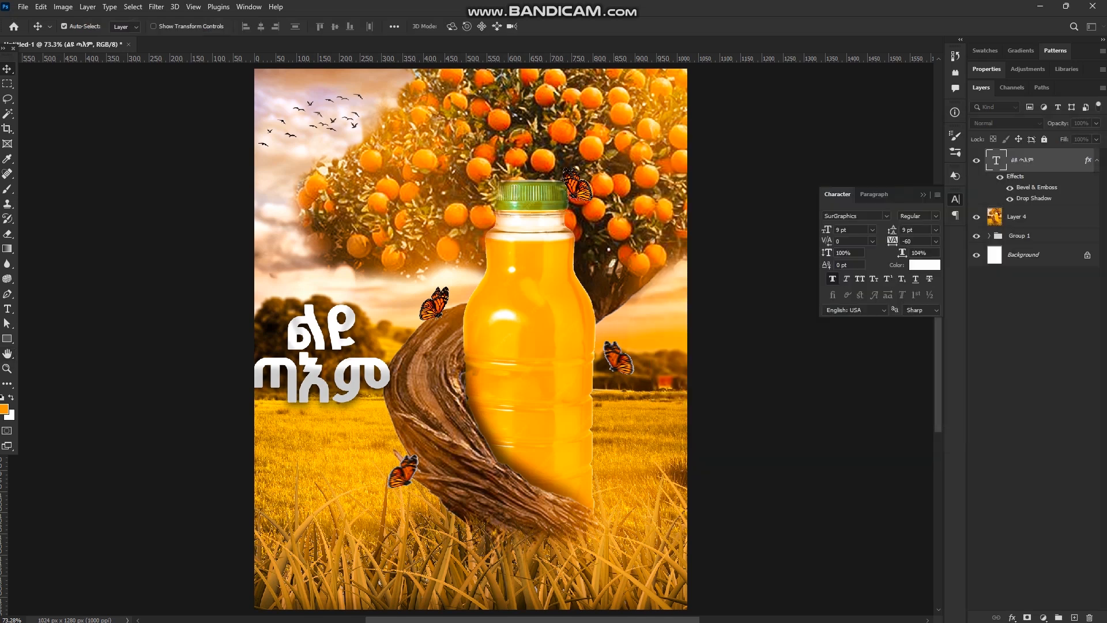
left_click_drag(362, 352, 367, 387)
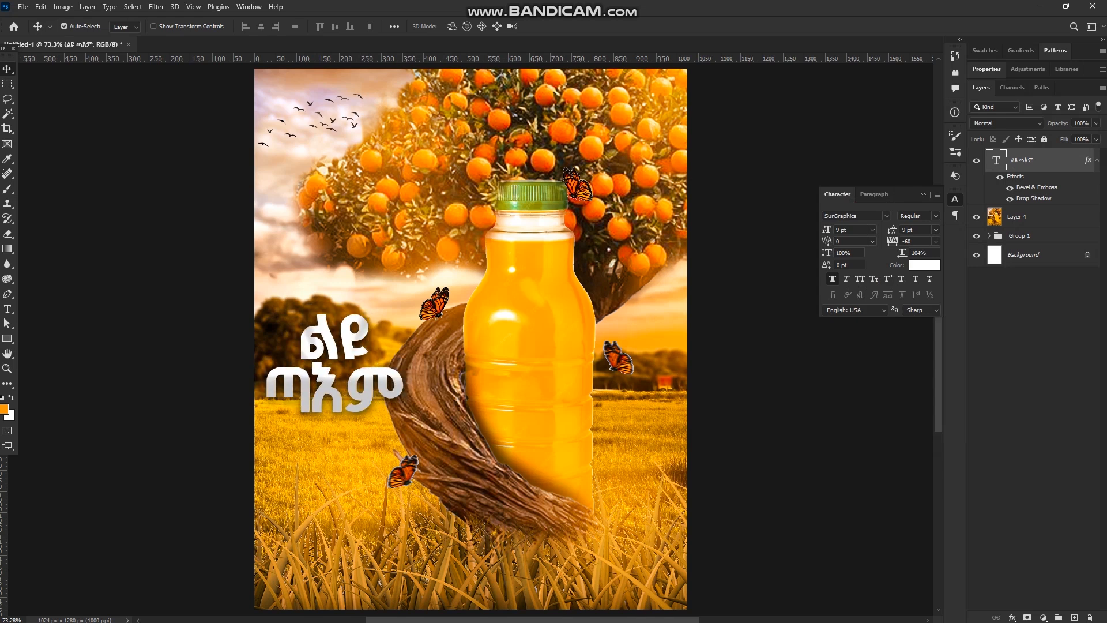
left_click(23, 7)
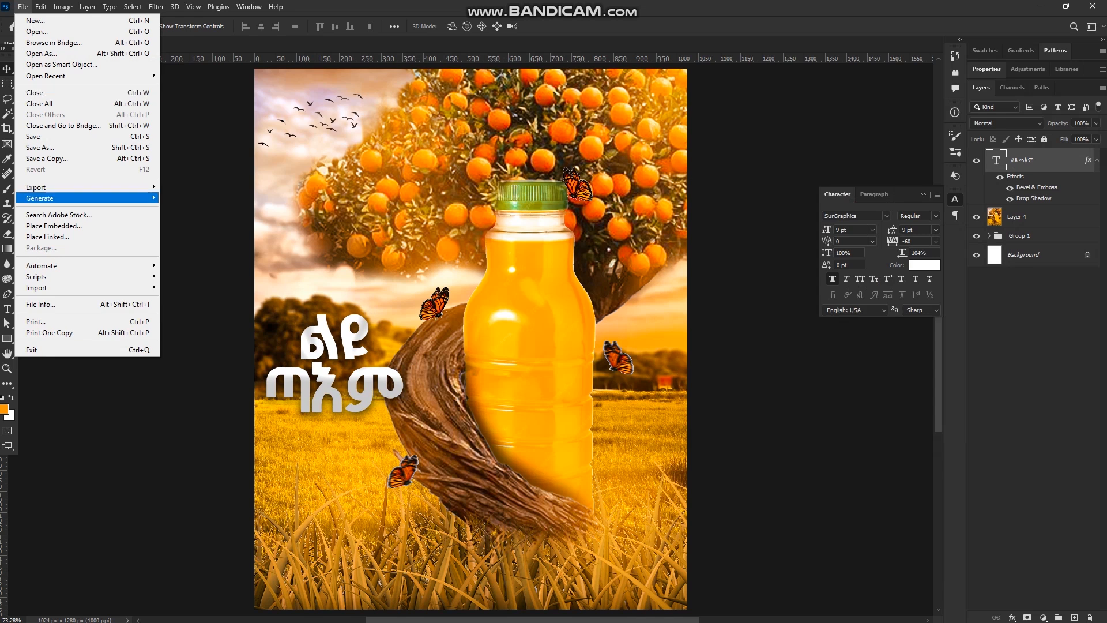
mouse_move(36, 187)
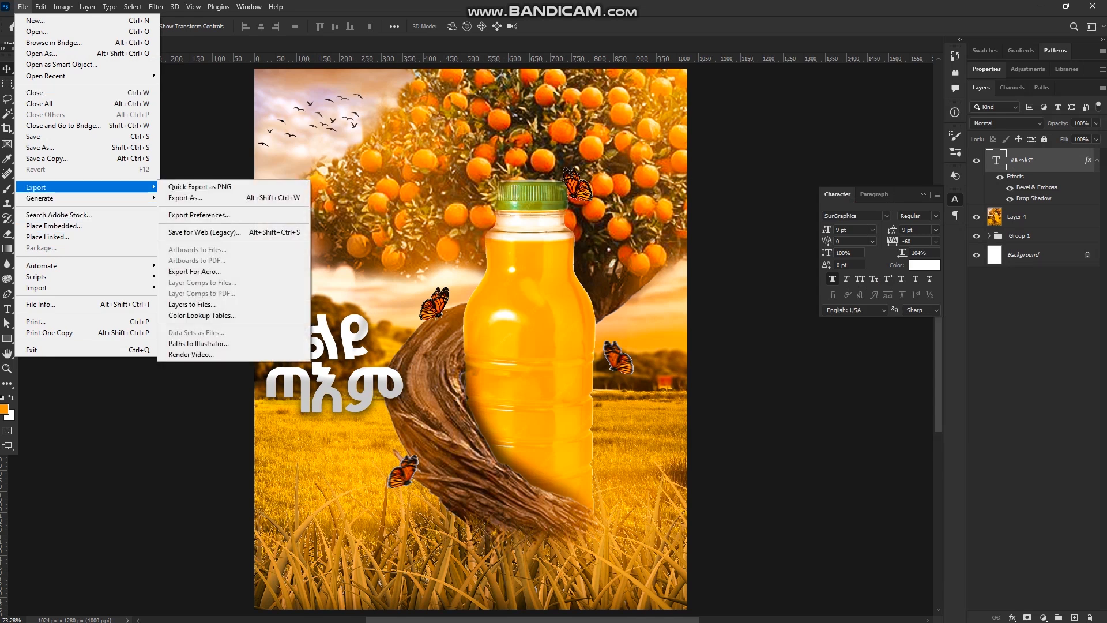
key("Escape")
Step: Recolour the slogan's second line "ጣእም" yellow (ffea00)
left_click(8, 308)
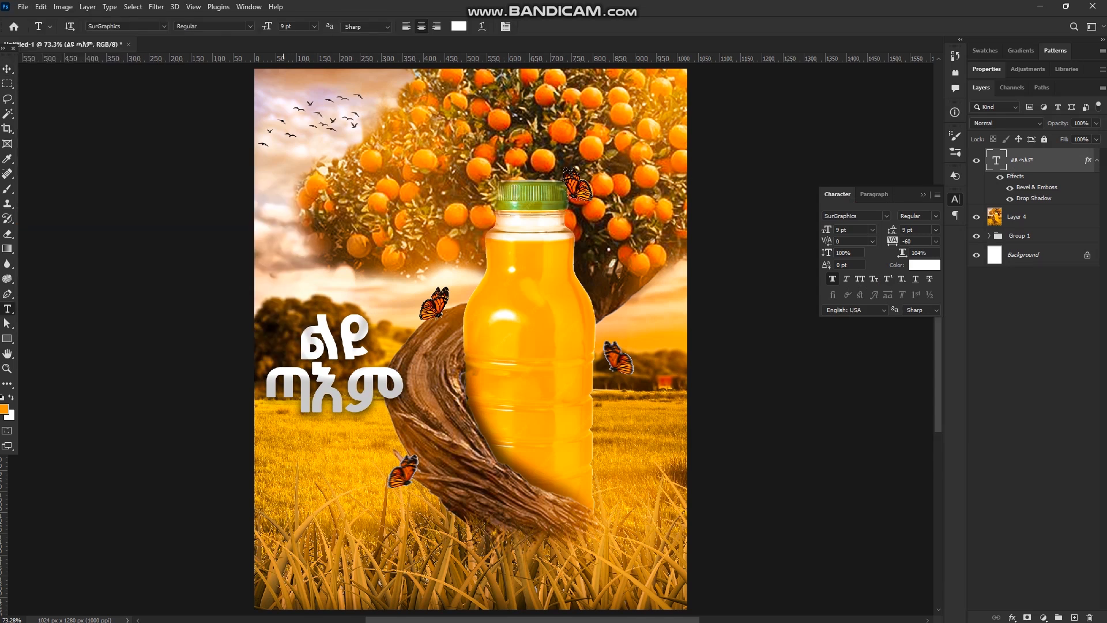
double_click(324, 389)
left_click(459, 26)
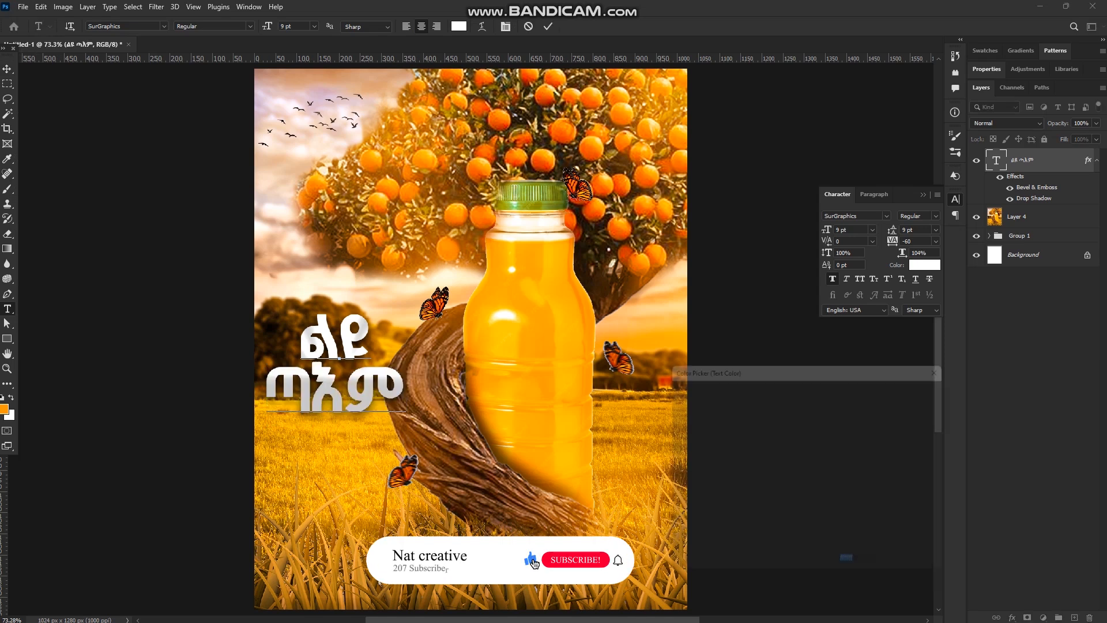
type("ffca00")
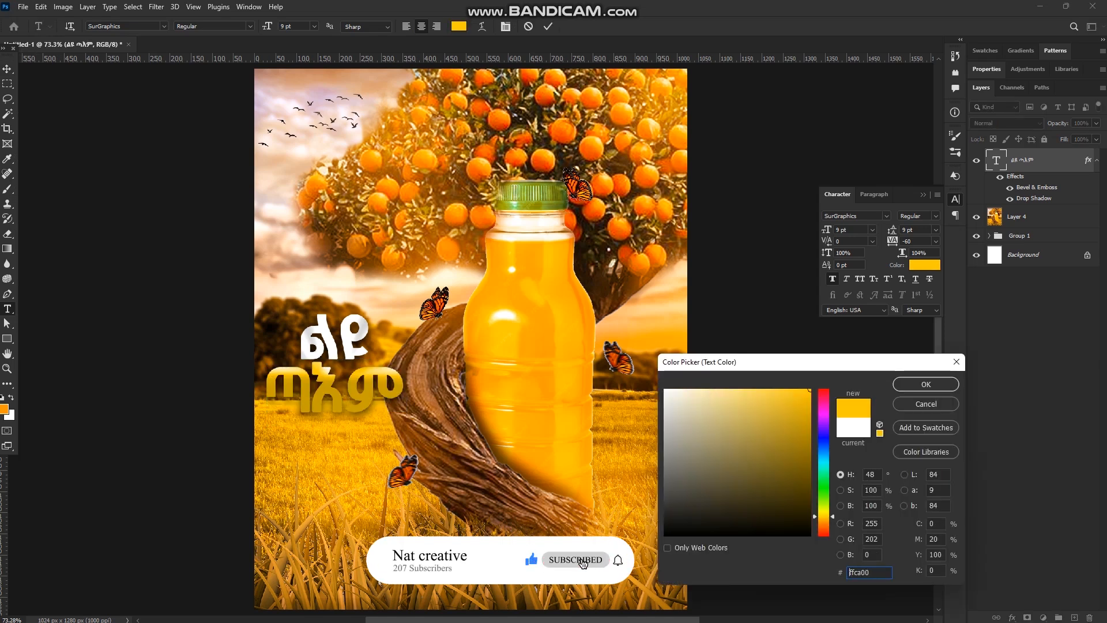
left_click_drag(823, 517, 824, 513)
left_click(926, 384)
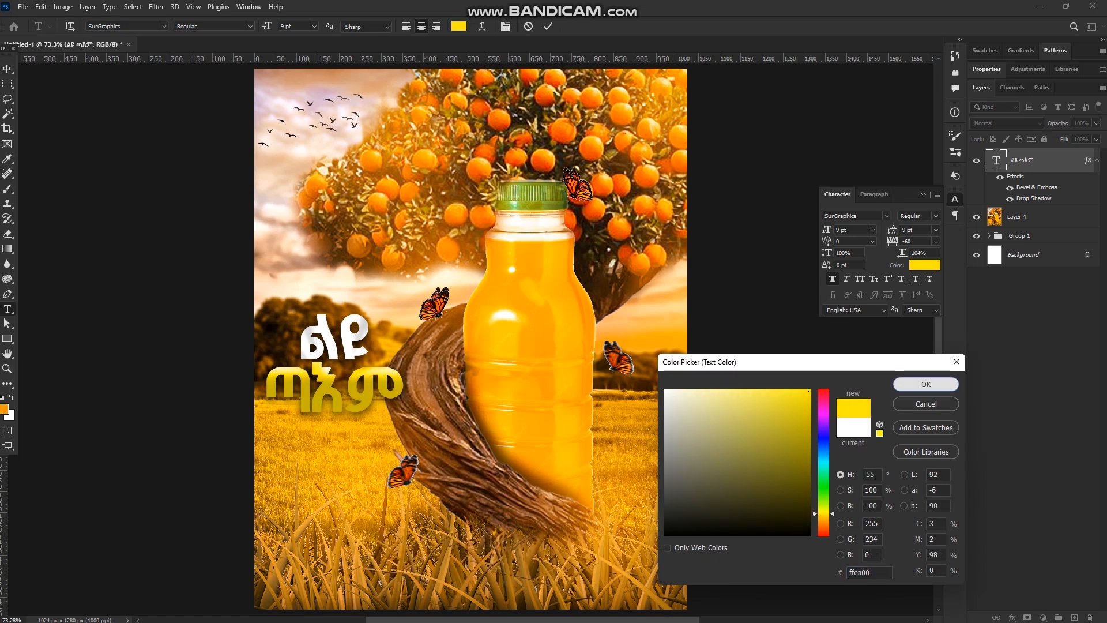
key("ctrl+Return")
Step: Reduce the shadow opacity of the slogan's Bevel & Emboss to 2%
double_click(1060, 161)
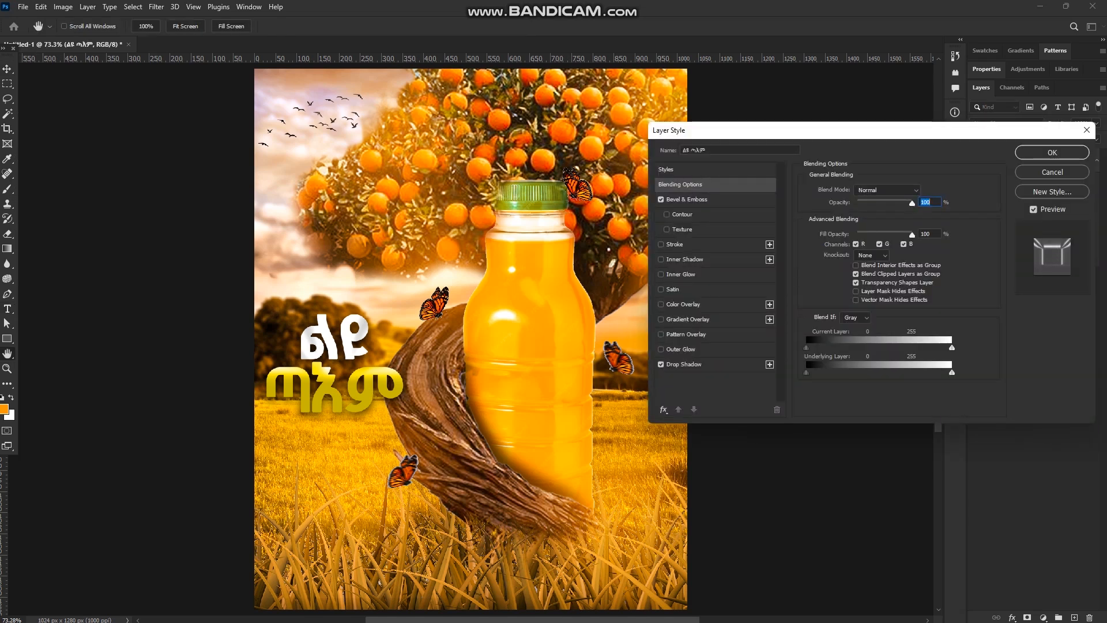
left_click(687, 200)
left_click_drag(863, 385, 852, 386)
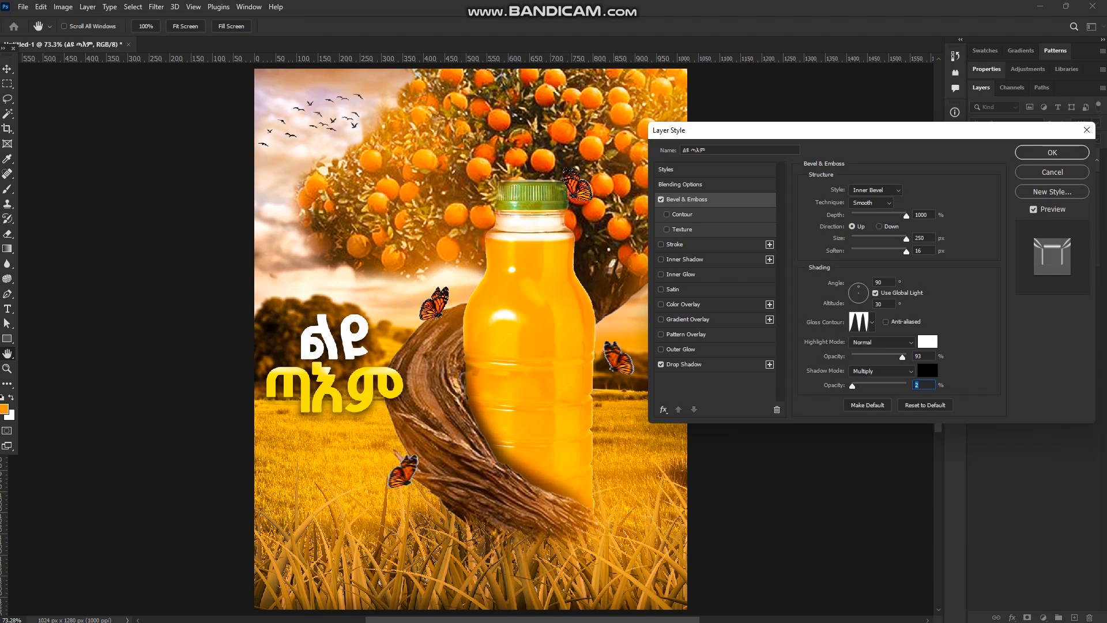
key("Return")
Step: Set the text colour of the slogan's second line "ጣእም" to ffc600 and commit the text edit
left_click_drag(397, 392, 271, 393)
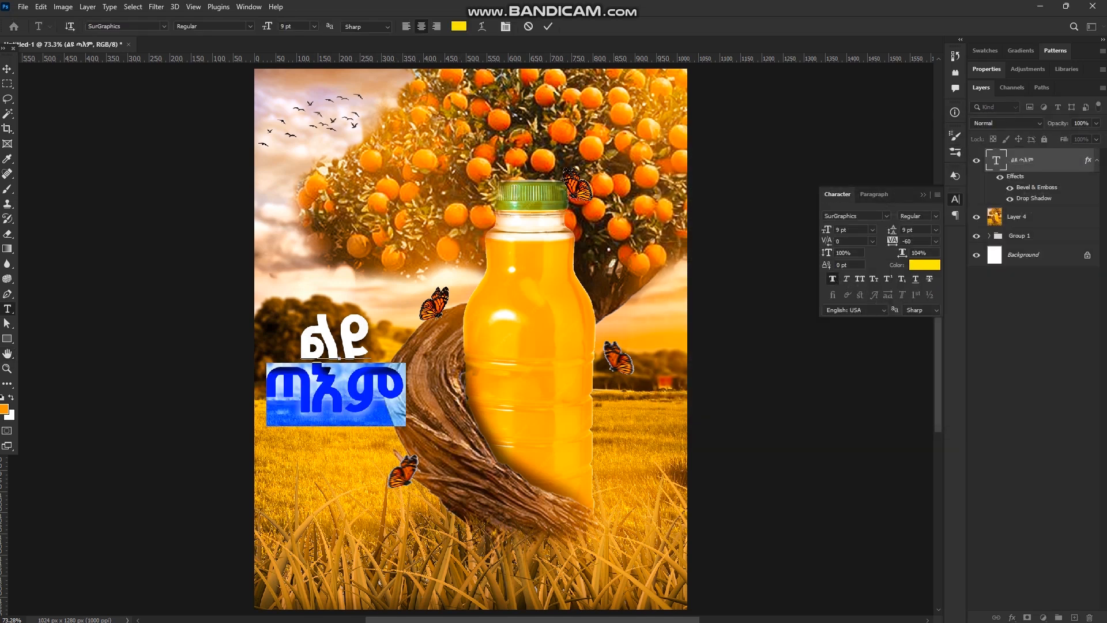
left_click(925, 265)
type("ffc600")
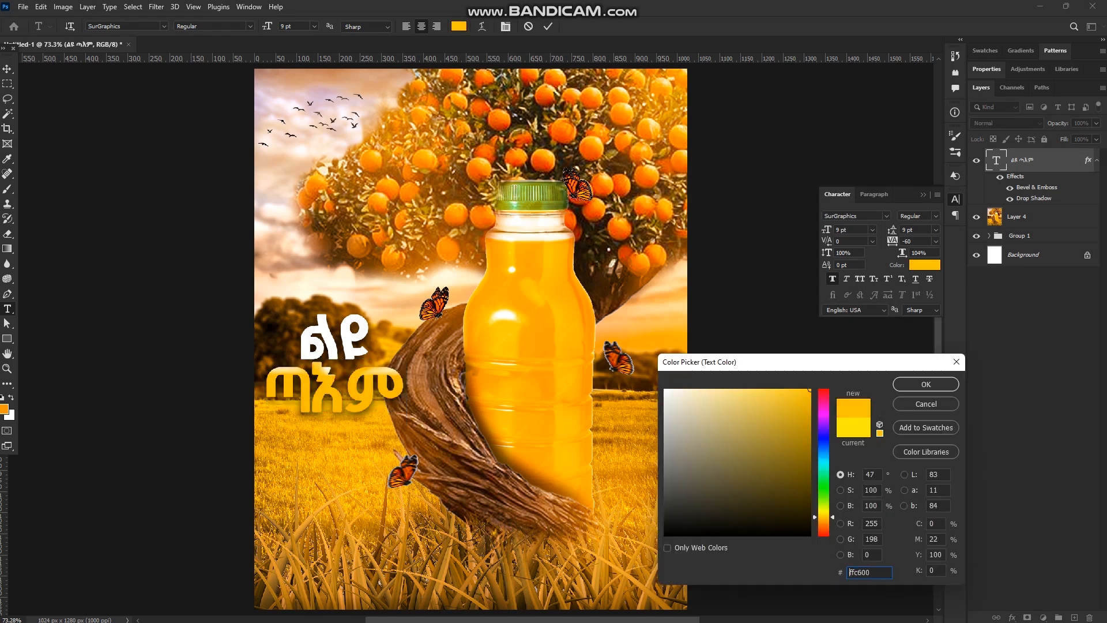
left_click(927, 385)
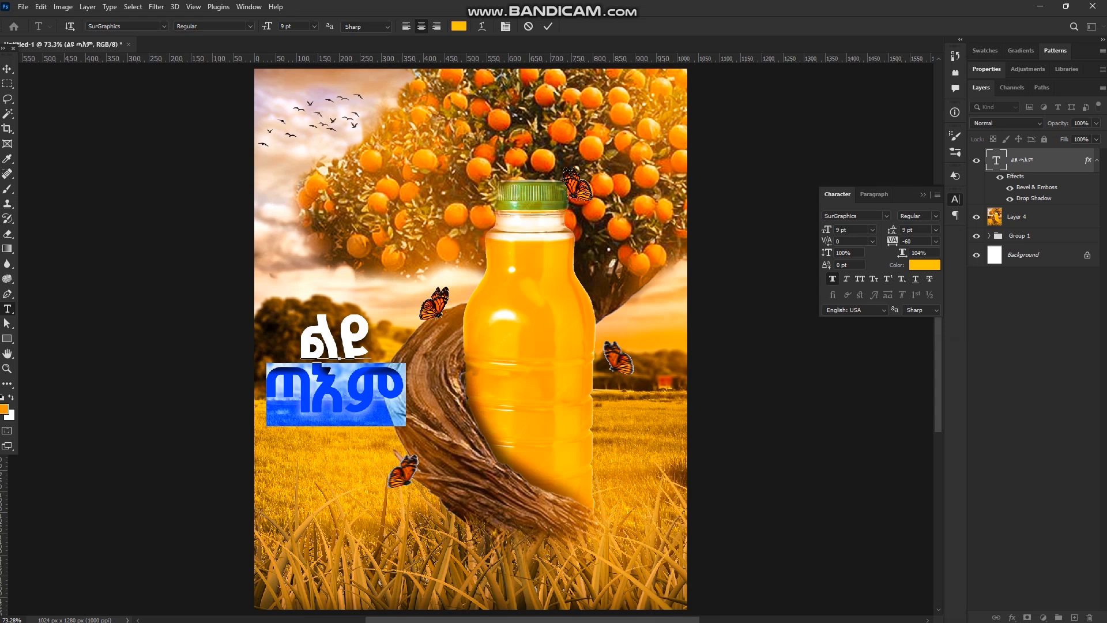
left_click(956, 200)
left_click(548, 27)
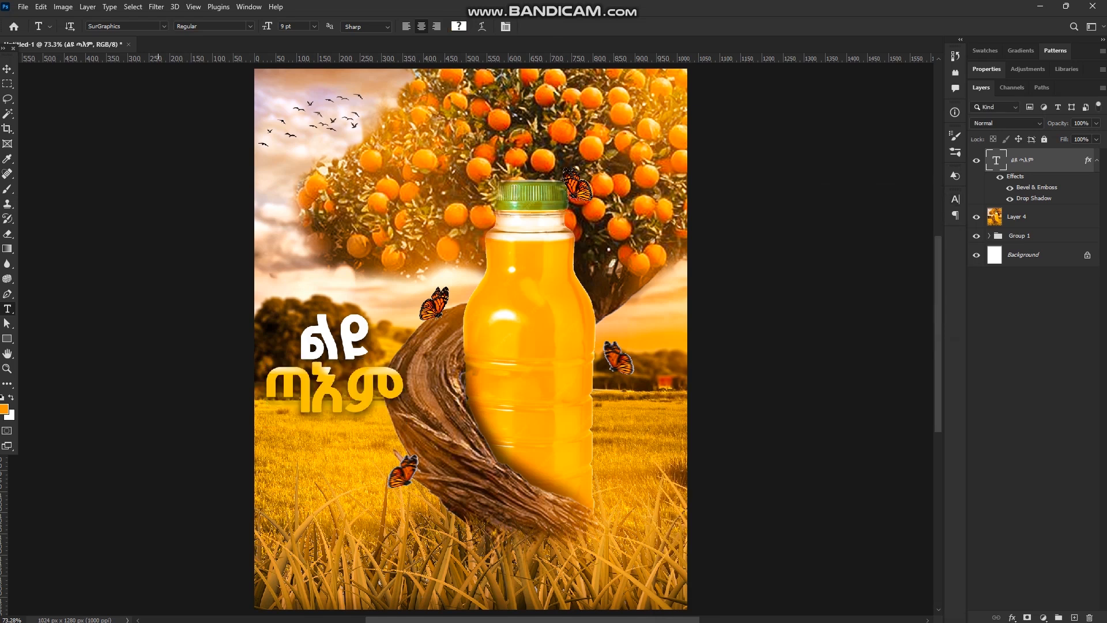
left_click(7, 68)
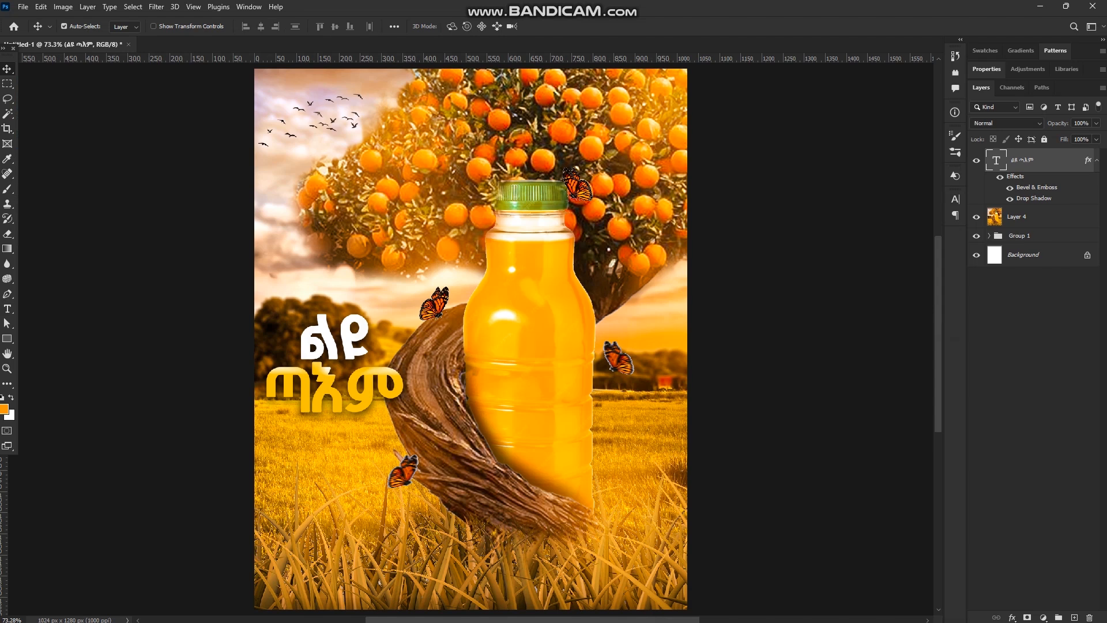
Step: Set up the export of the composite as a 1024 x 1280 px JPG at quality 7 and proceed to saving
left_click(23, 6)
mouse_move(86, 187)
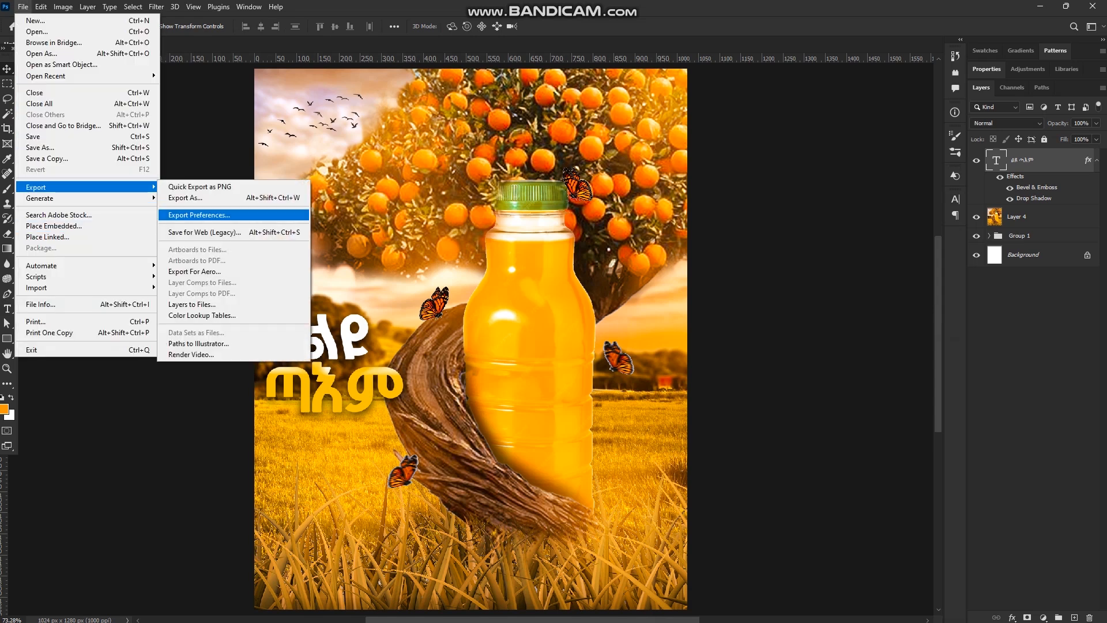
left_click(199, 215)
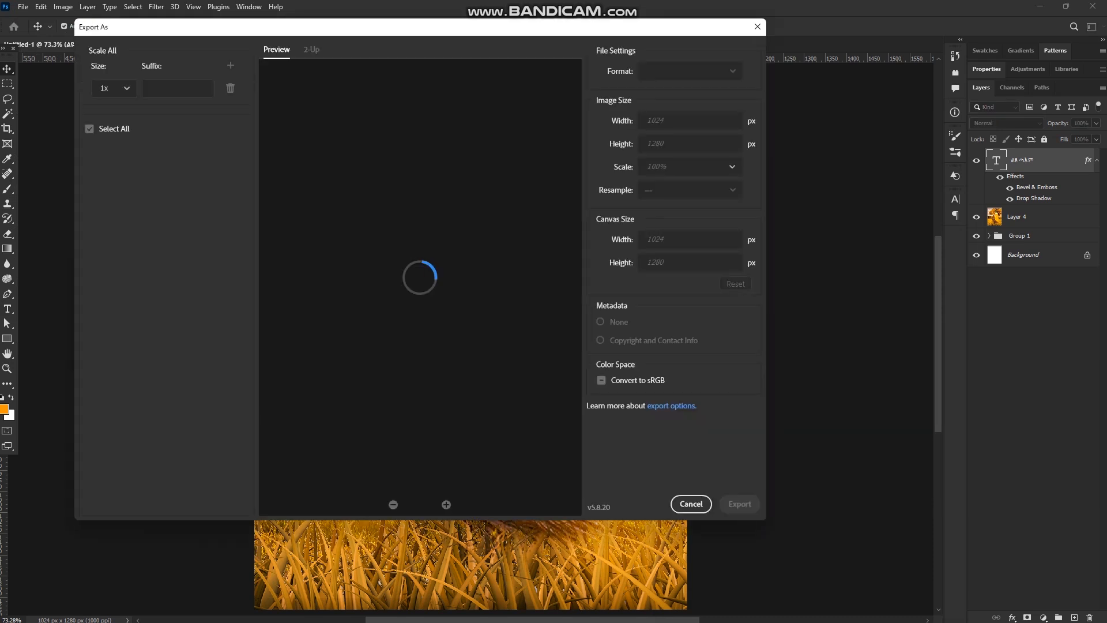
left_click_drag(722, 94, 739, 94)
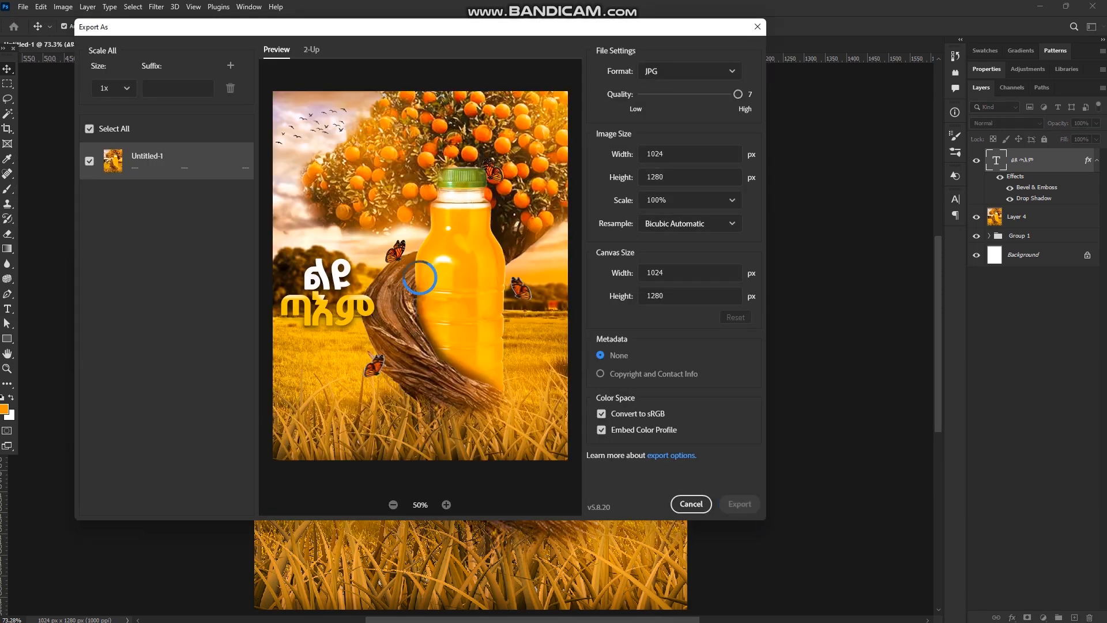
left_click(740, 504)
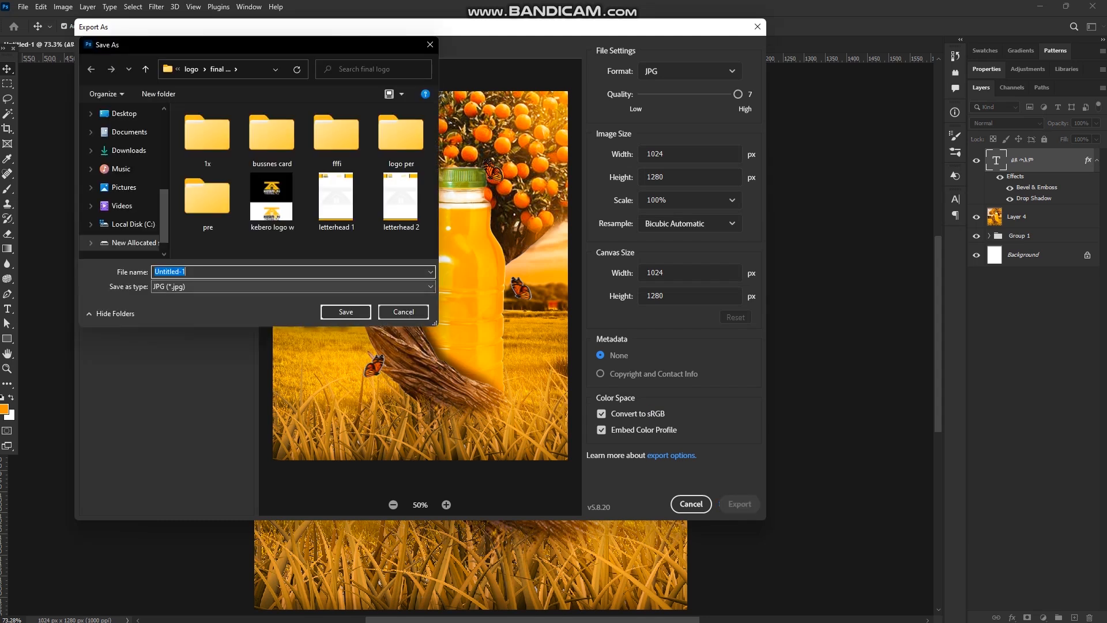
Step: Save the exported JPG under a short Amharic file name in the "pic" folder inside "for tiktok" > "youtube 8"
left_click(134, 243)
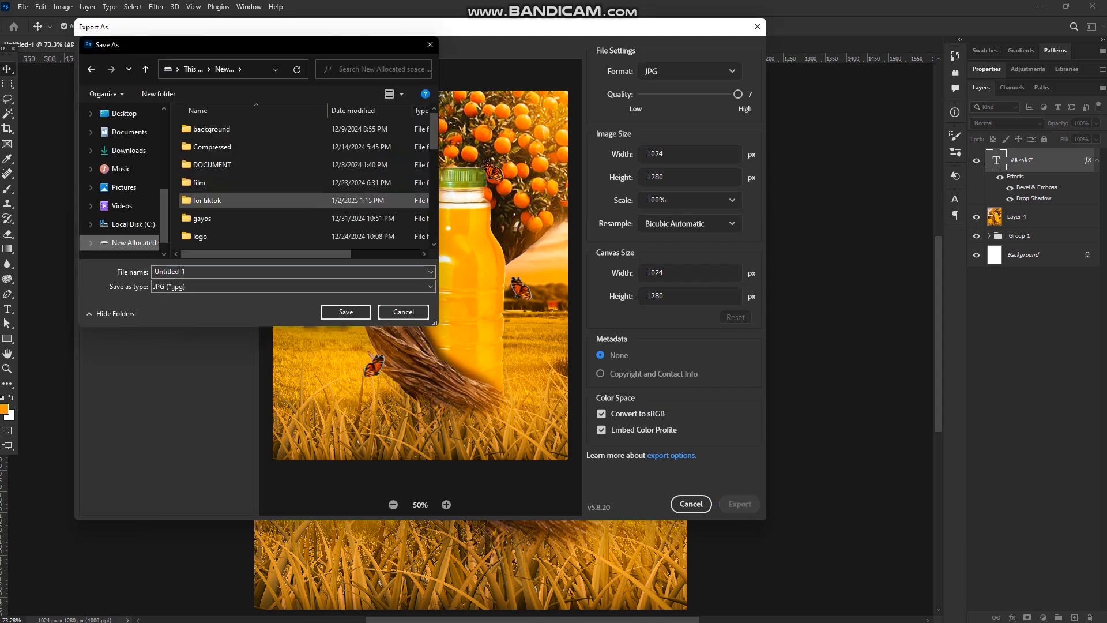
double_click(265, 201)
scroll(306, 185, "down", 5)
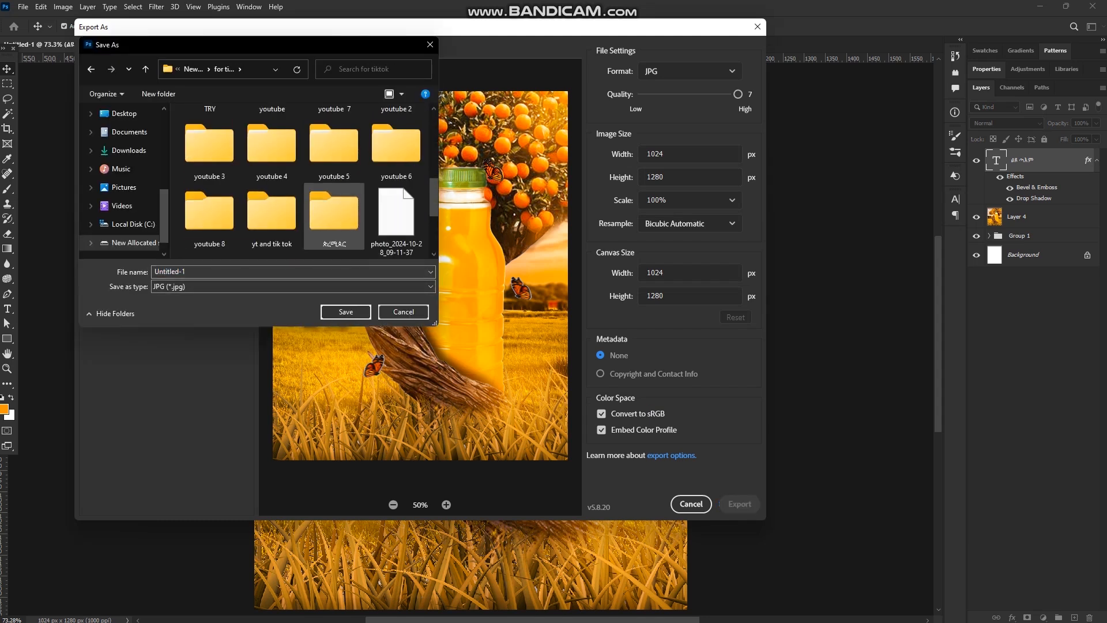
double_click(209, 214)
double_click(198, 128)
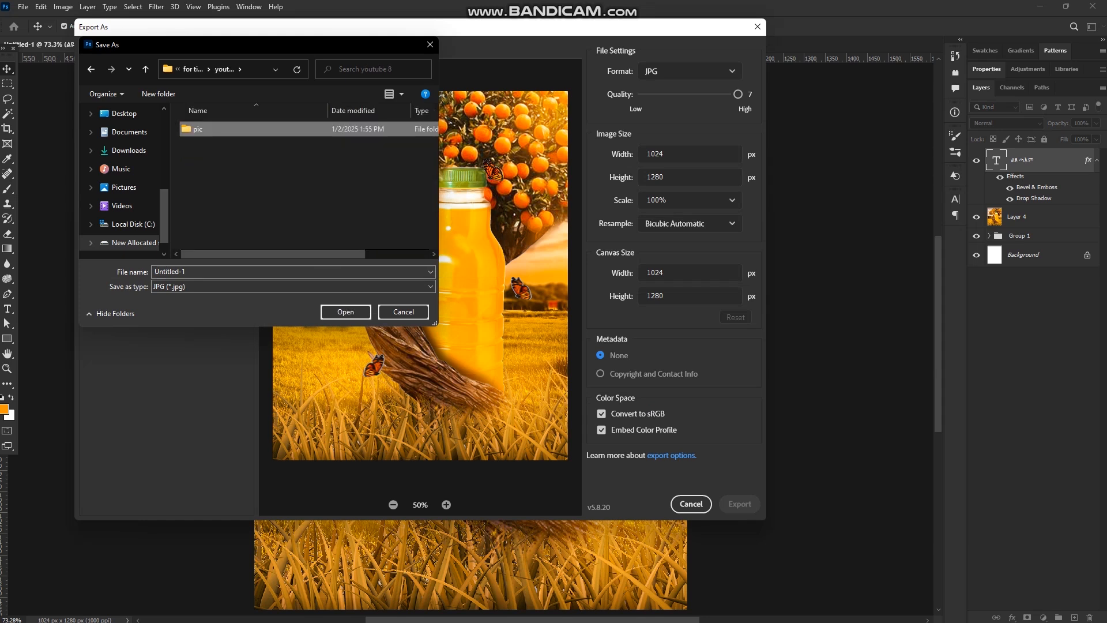
type("ጅ")
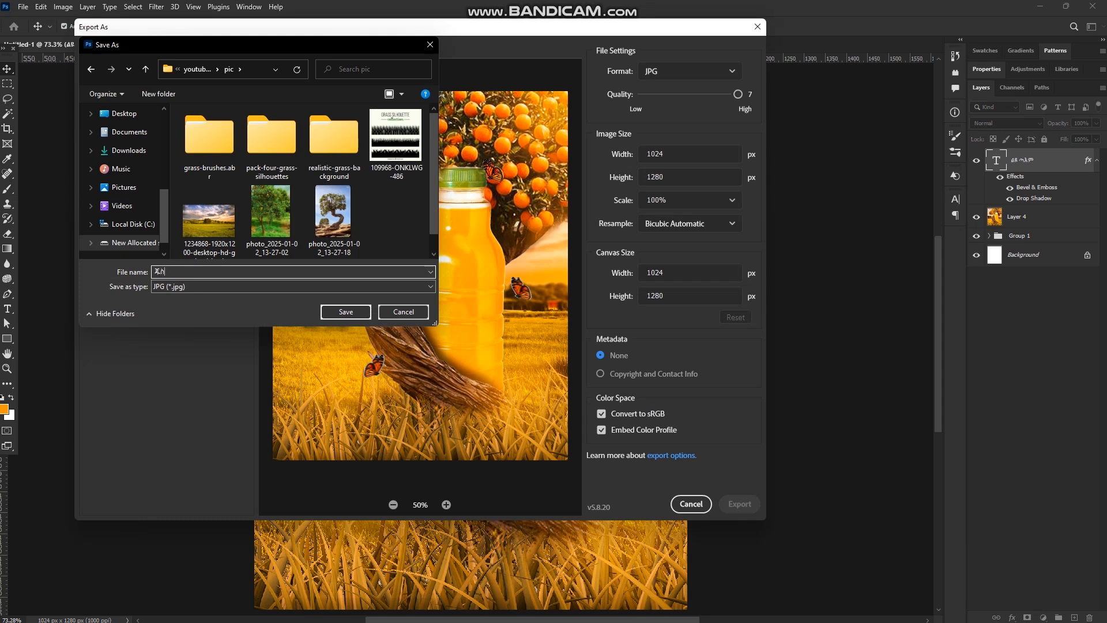
key("Return")
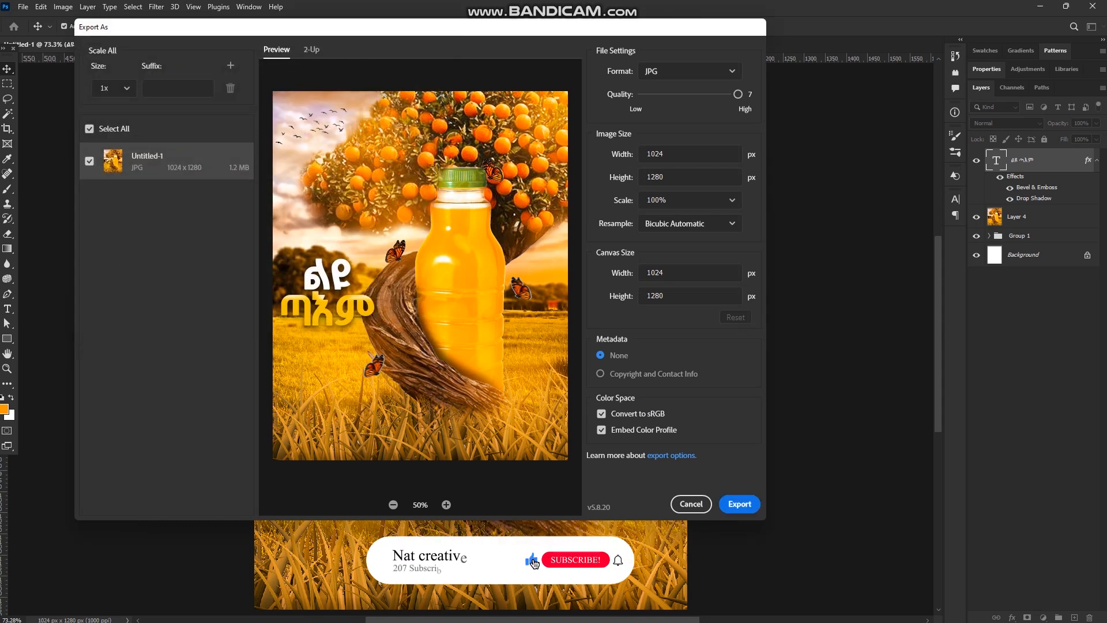